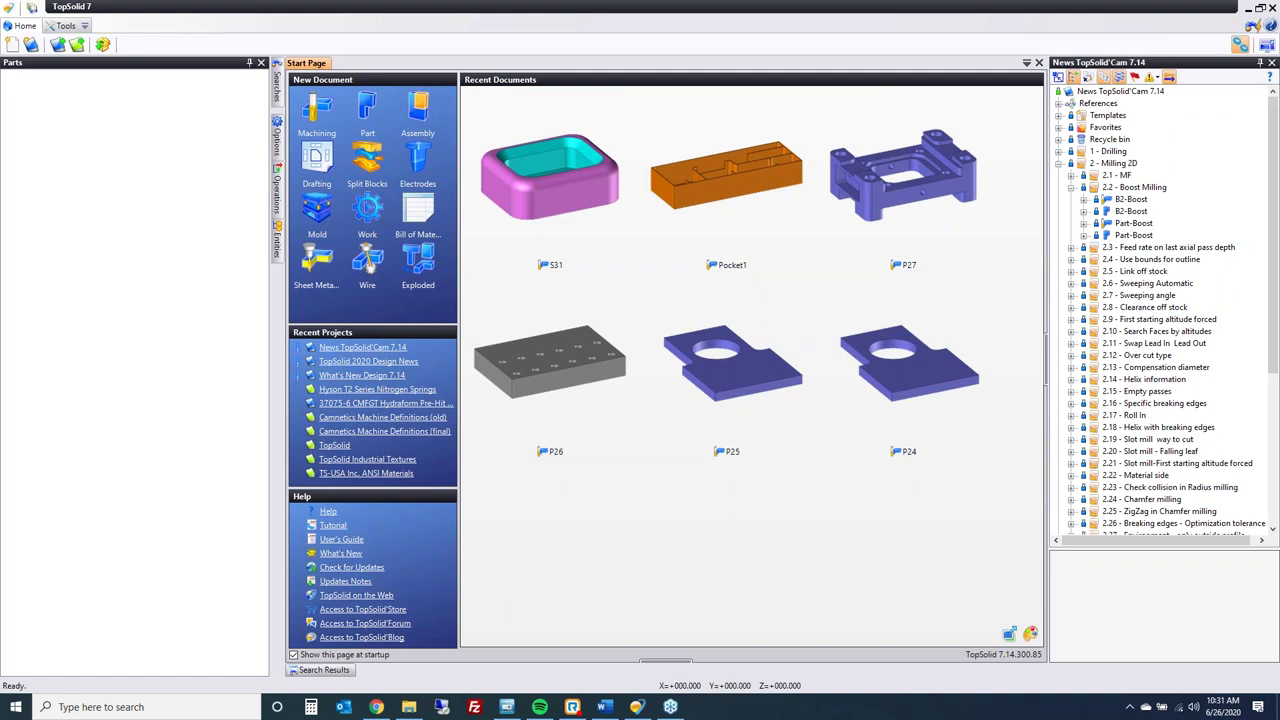
- Open the B2-Boost machining document from the 2.2 - Boost Milling folder under 2 - Milling 2D
click(1071, 187)
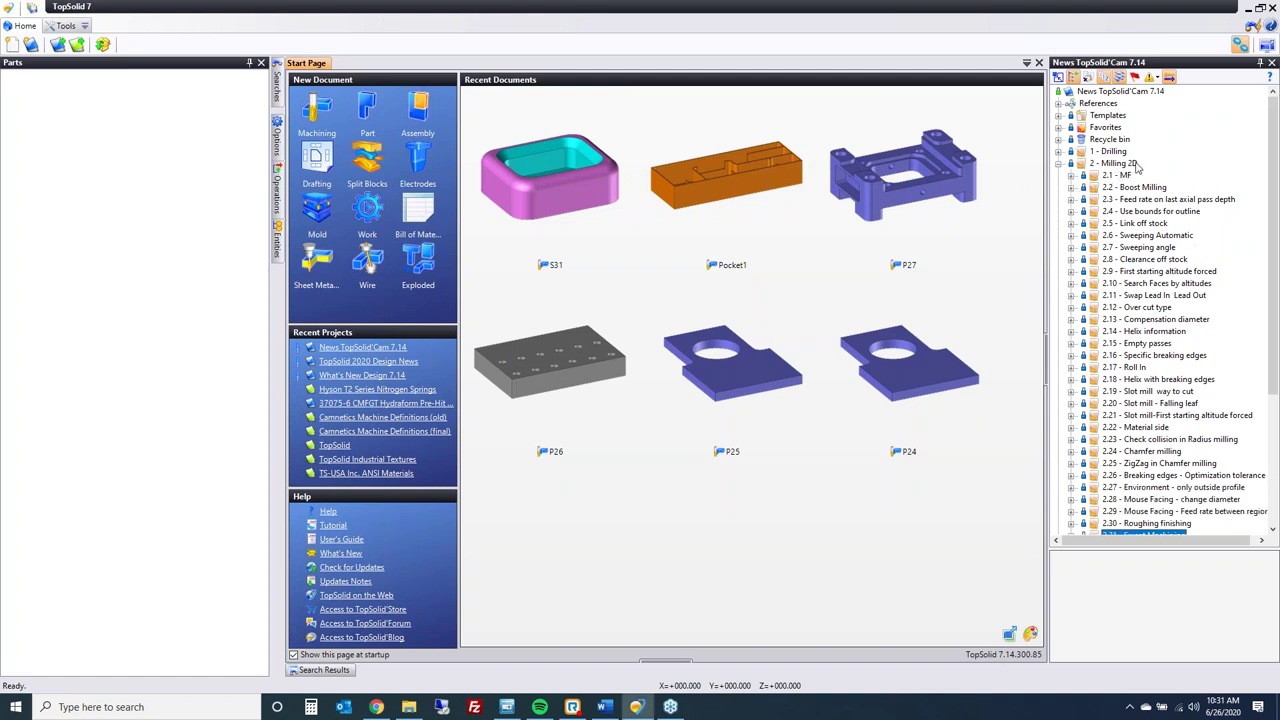
scroll(1147, 210, down, 2)
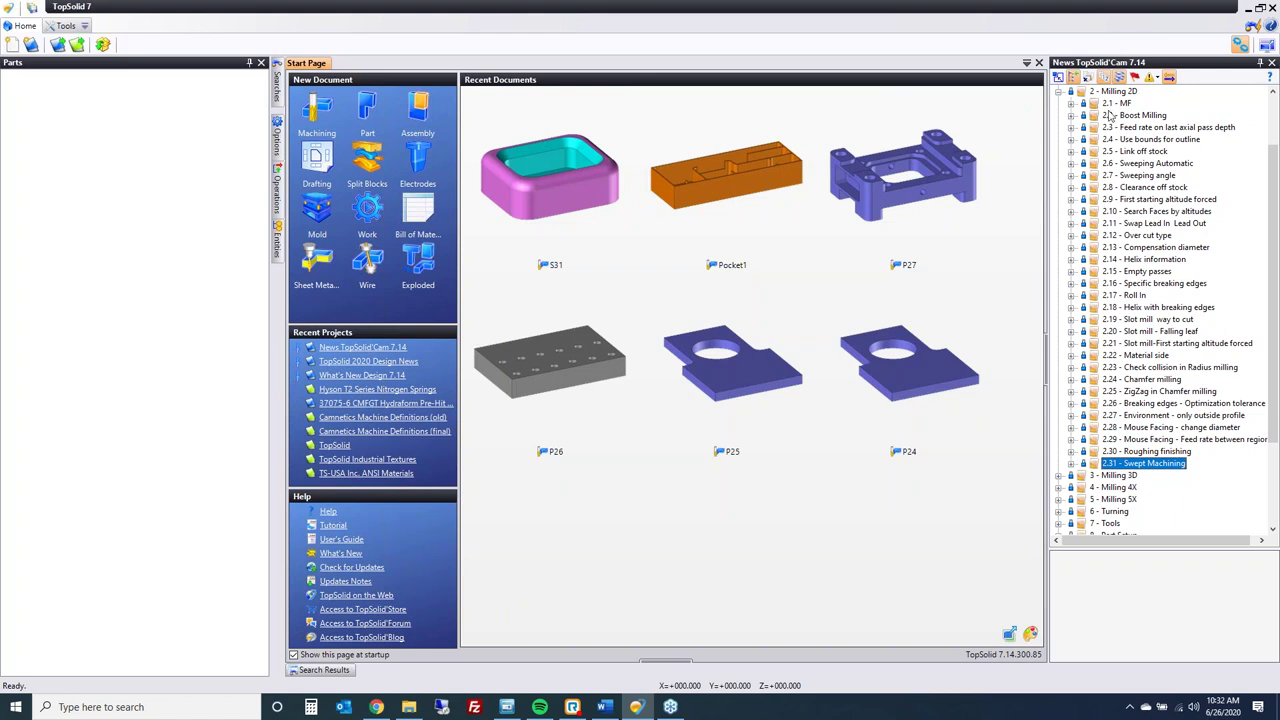
click(1071, 116)
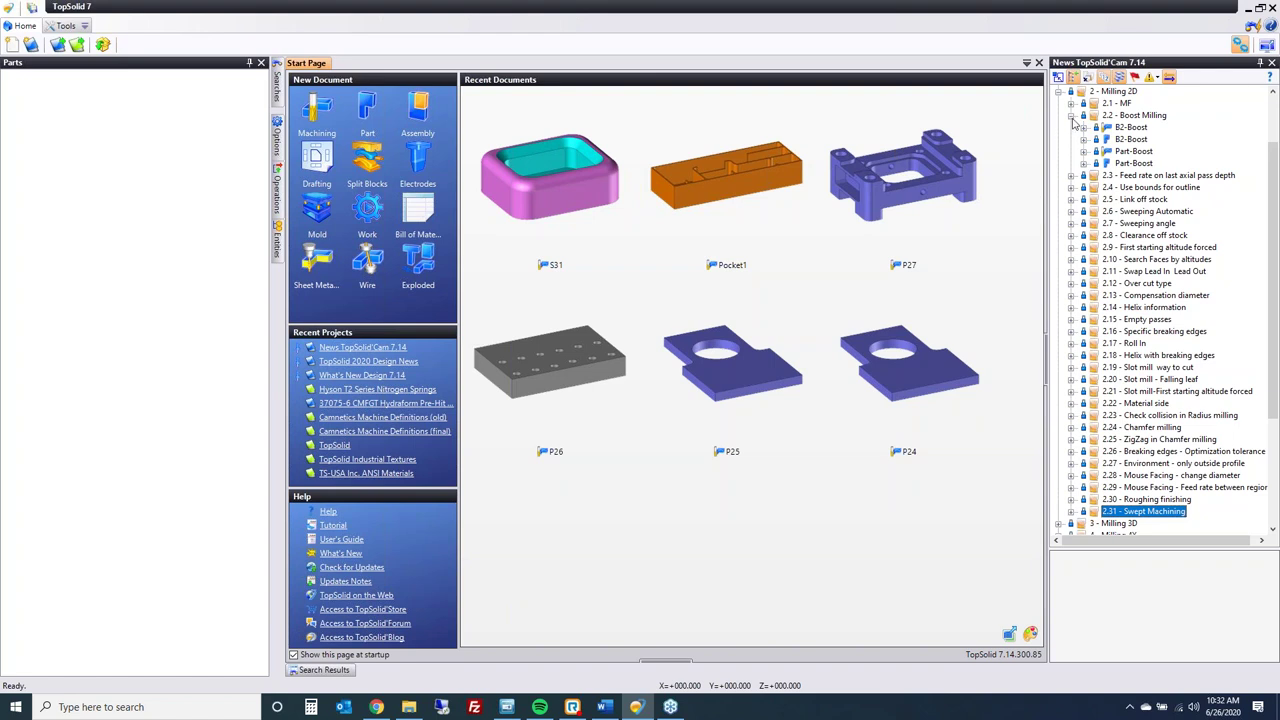
click(1132, 128)
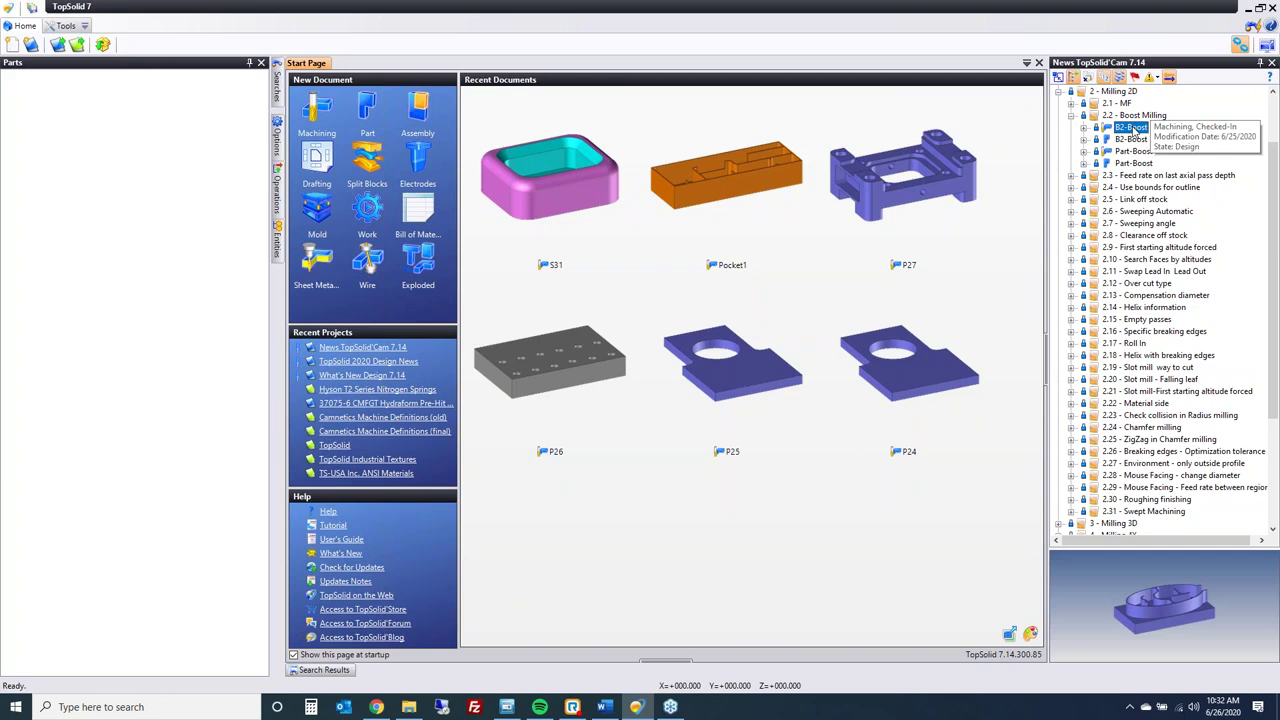
double_click(1134, 128)
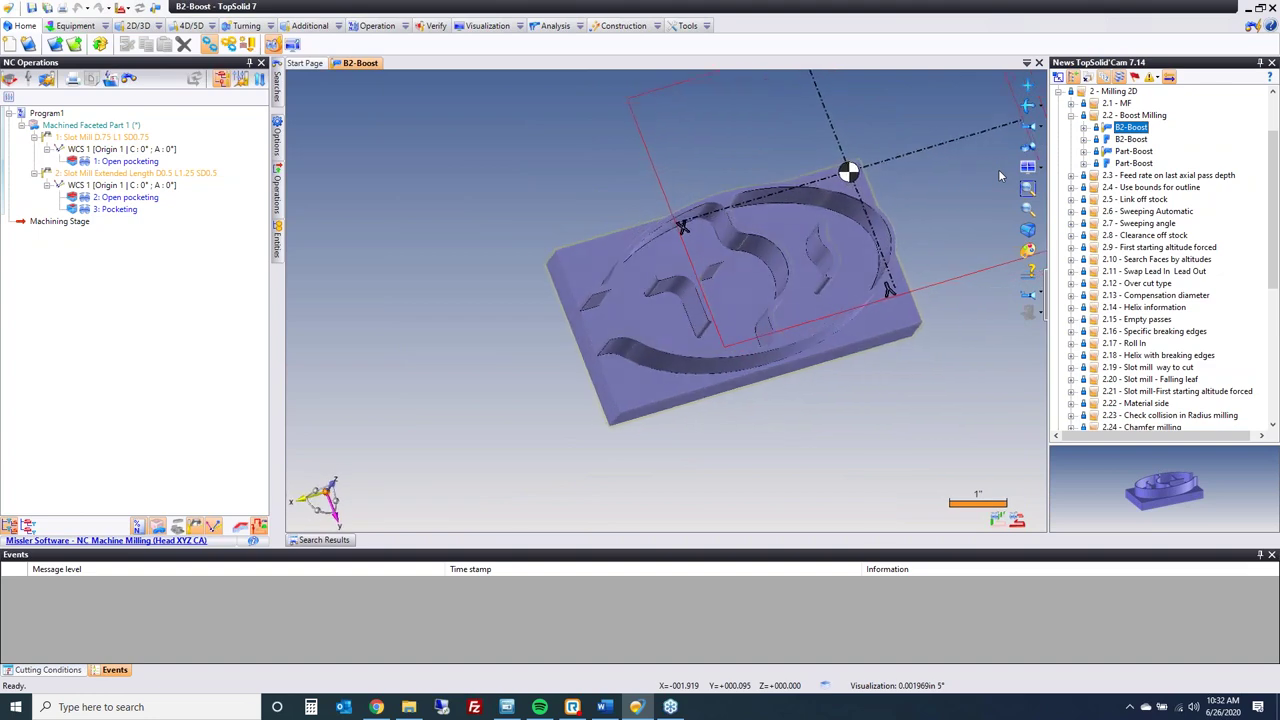
- Delete the two open pocketing operations and the pocketing operation from the machining program
click(136, 162)
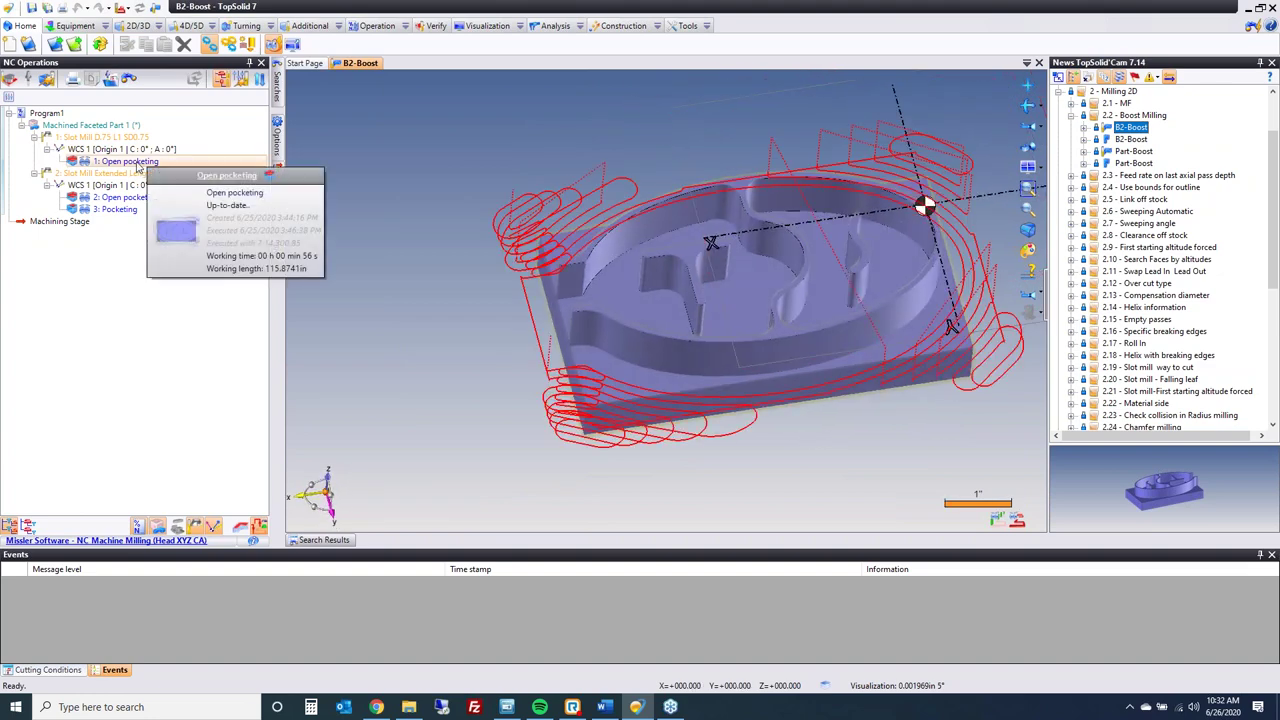
click(136, 198)
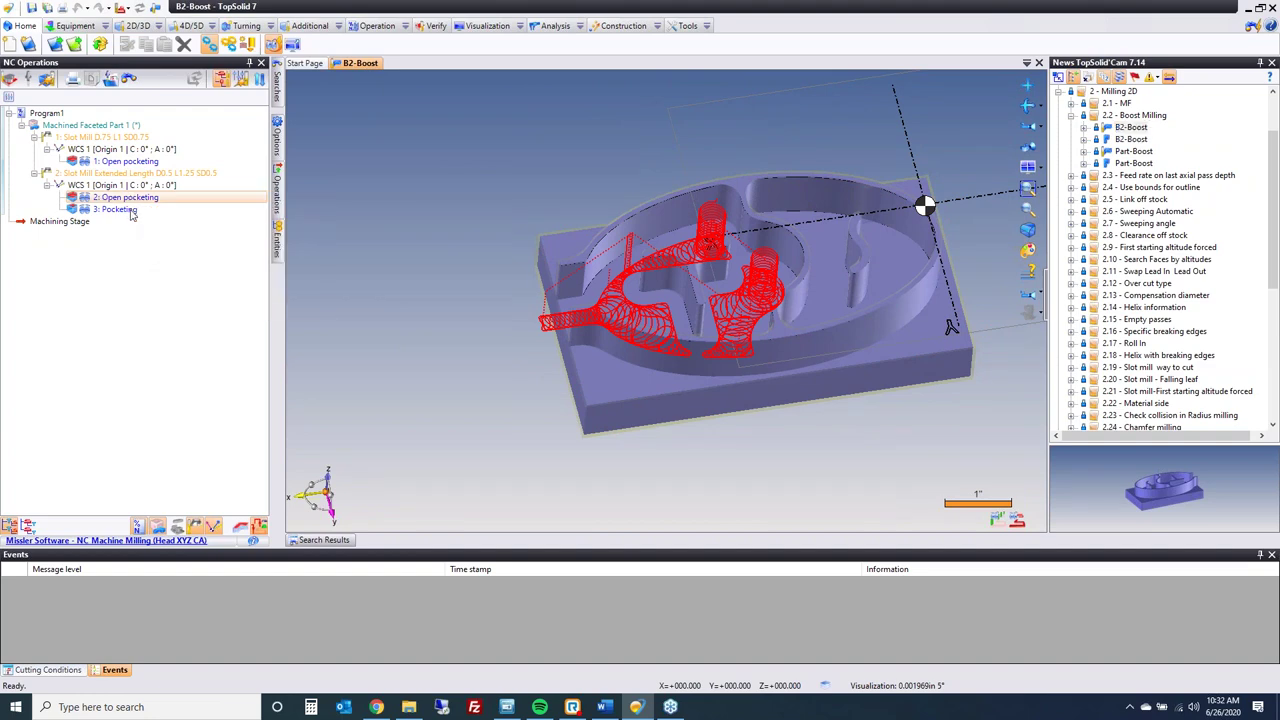
click(131, 213)
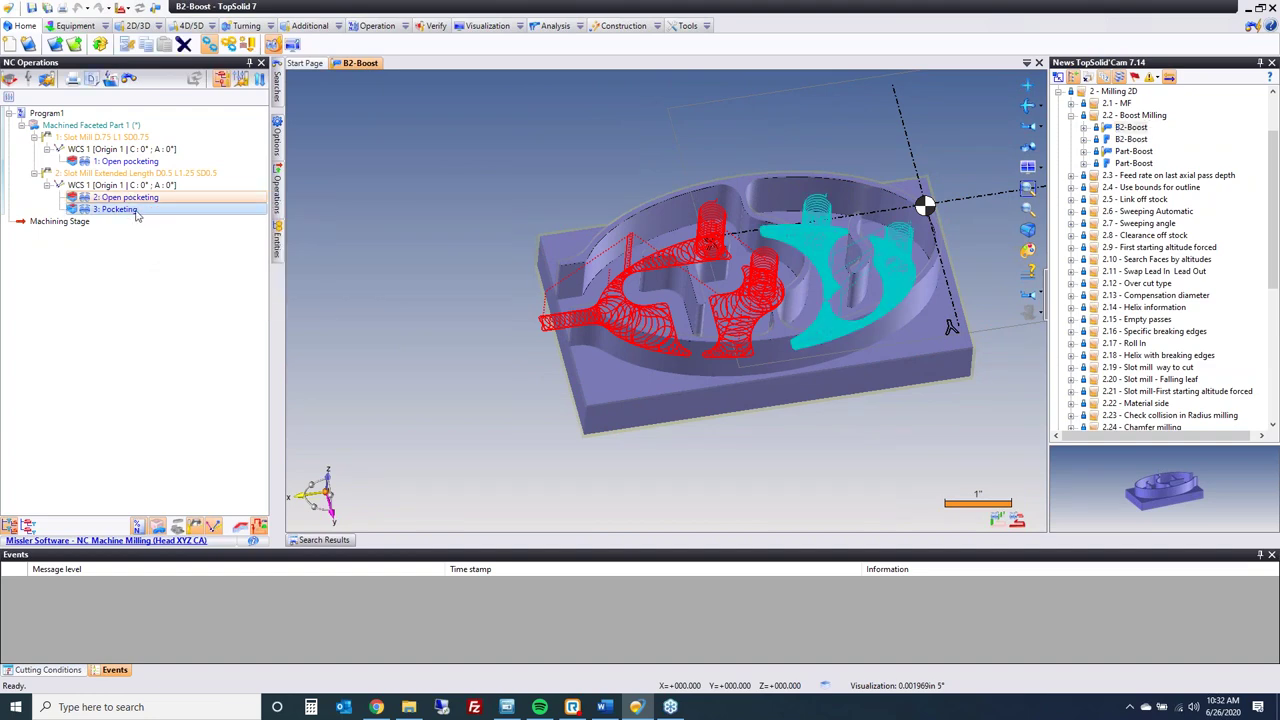
ctrl+click(120, 199)
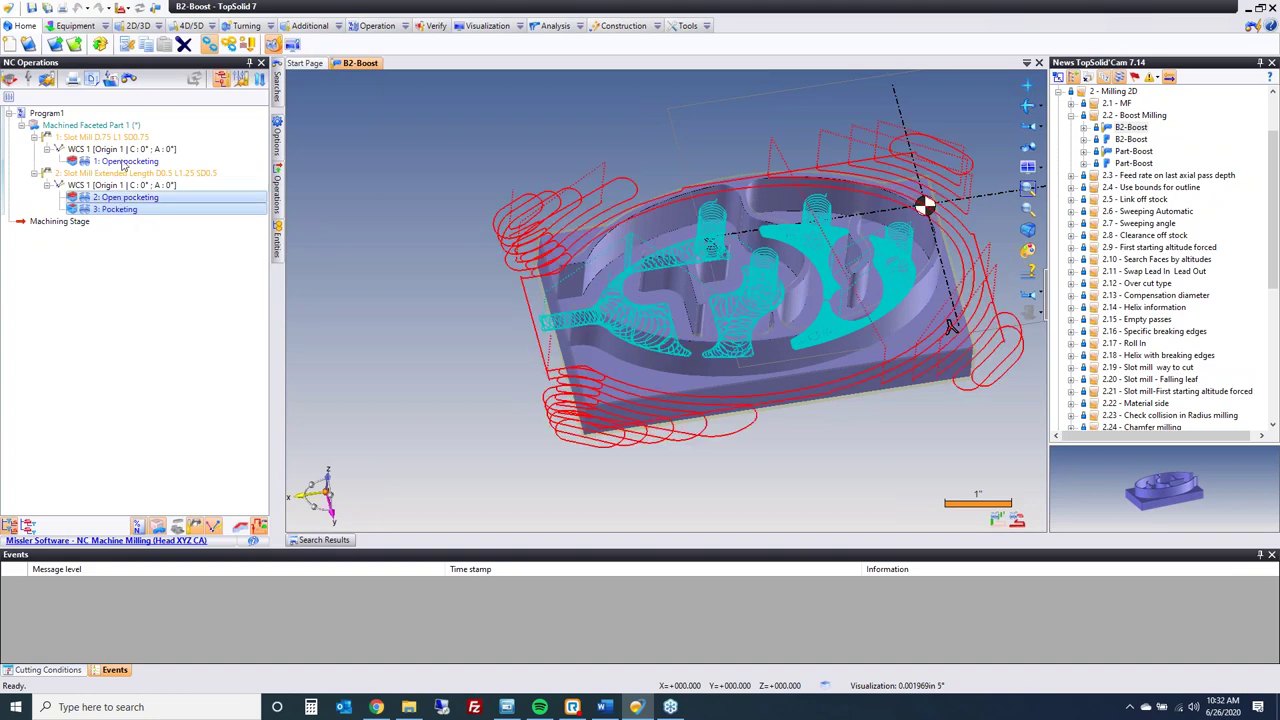
key(Delete)
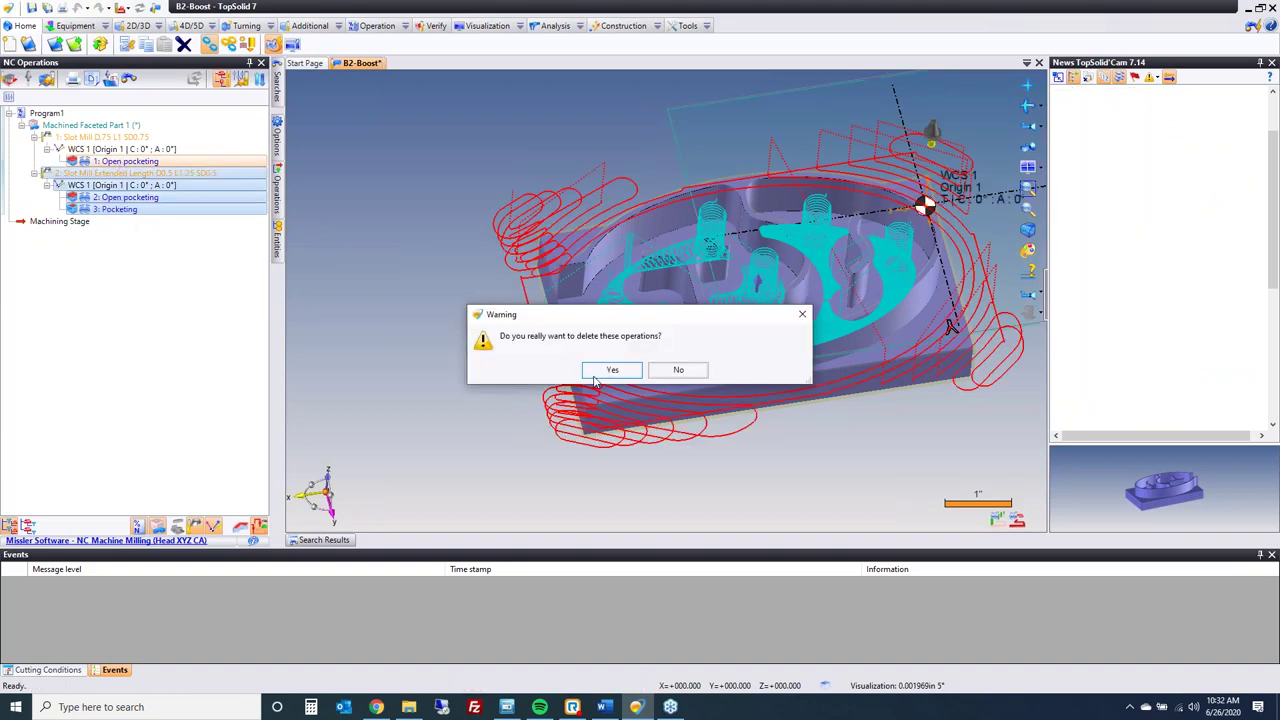
click(606, 378)
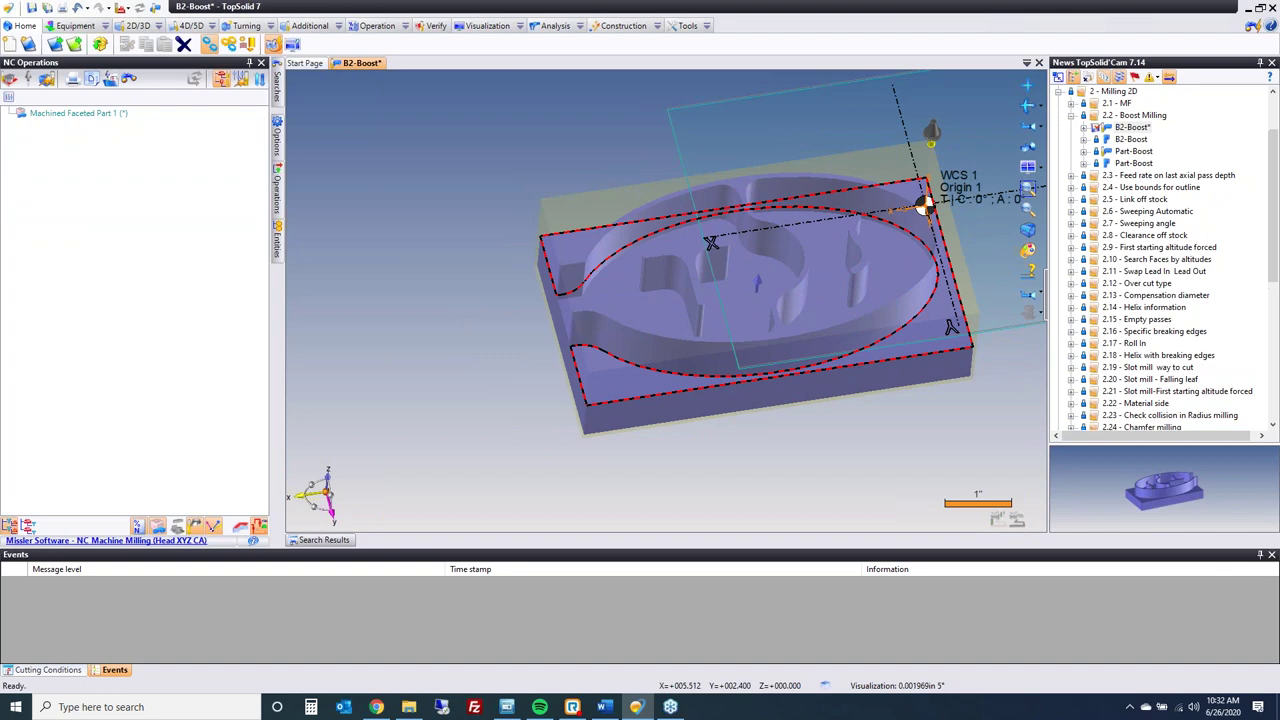
- Start an End Milling operation on the floor around the oval boss, with 5000 rpm spindle rate and 0.01 in tooth feed rate
right_click(596, 394)
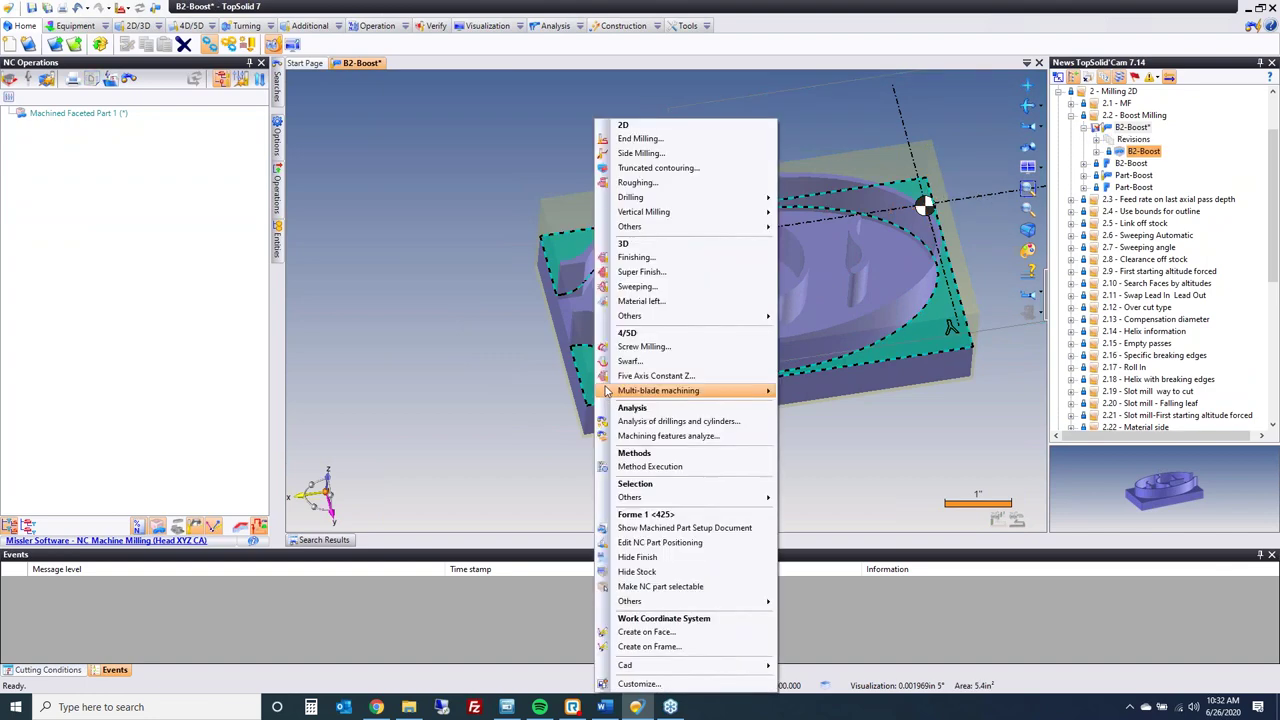
click(647, 138)
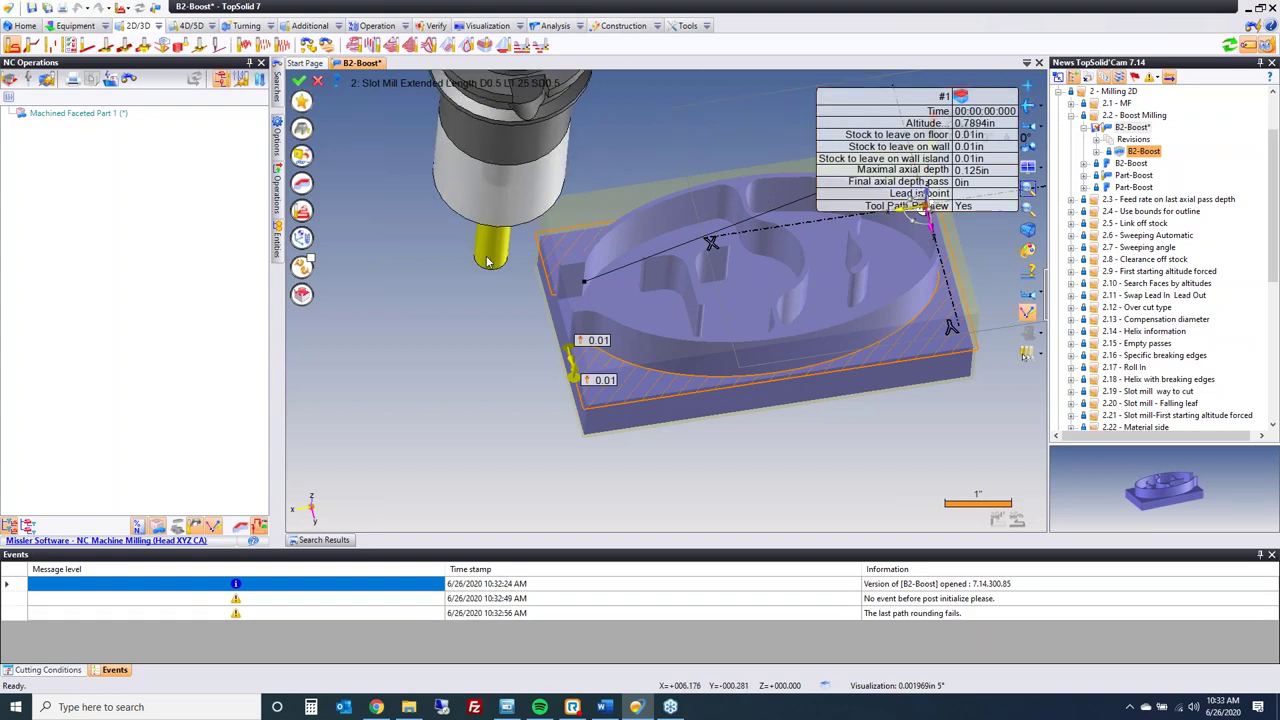
click(301, 153)
click(303, 264)
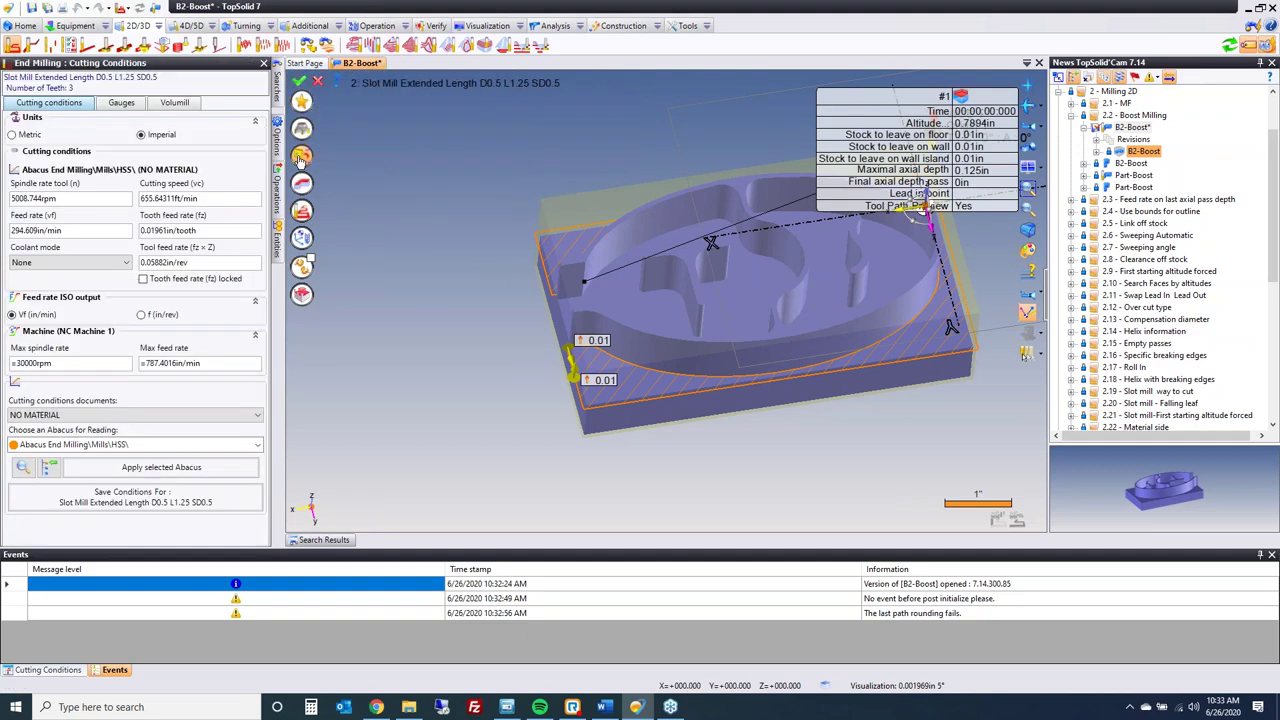
double_click(60, 200)
text(5000)
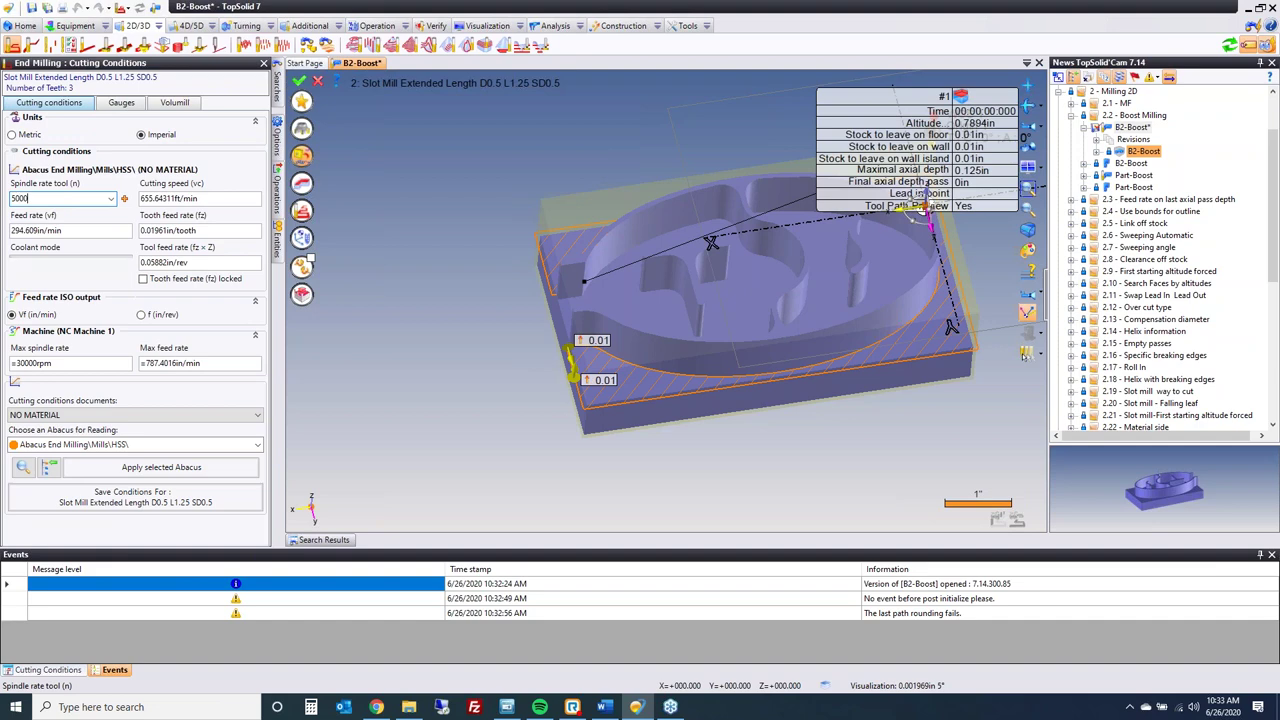
key(Tab)
key(Tab)
text(0.01)
key(Tab)
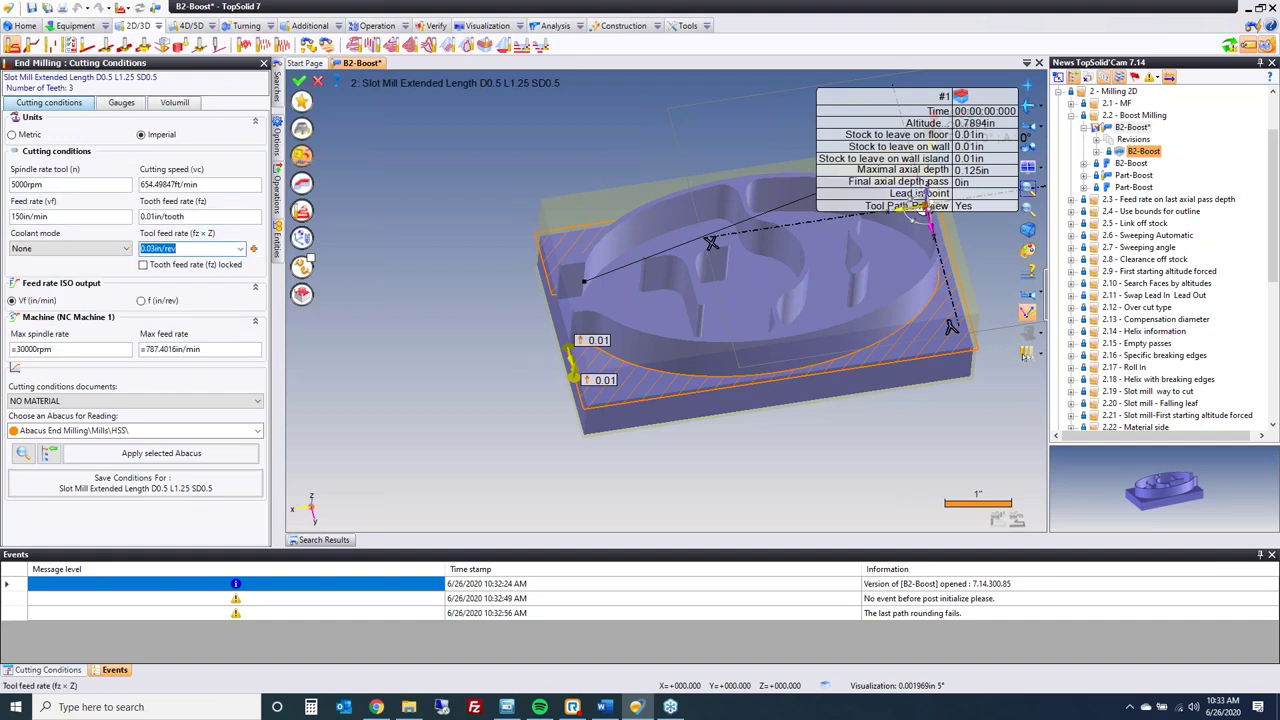
- Set the end milling strategy to Boost in the operation's settings
click(302, 212)
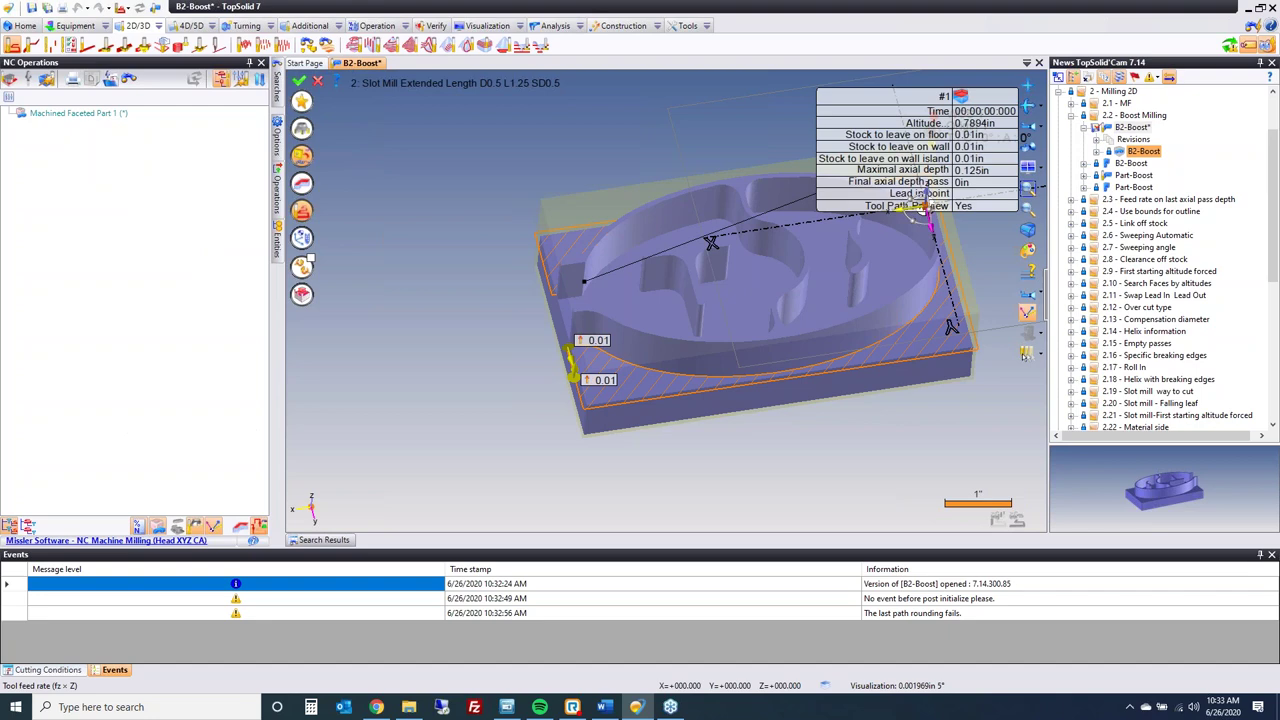
click(303, 264)
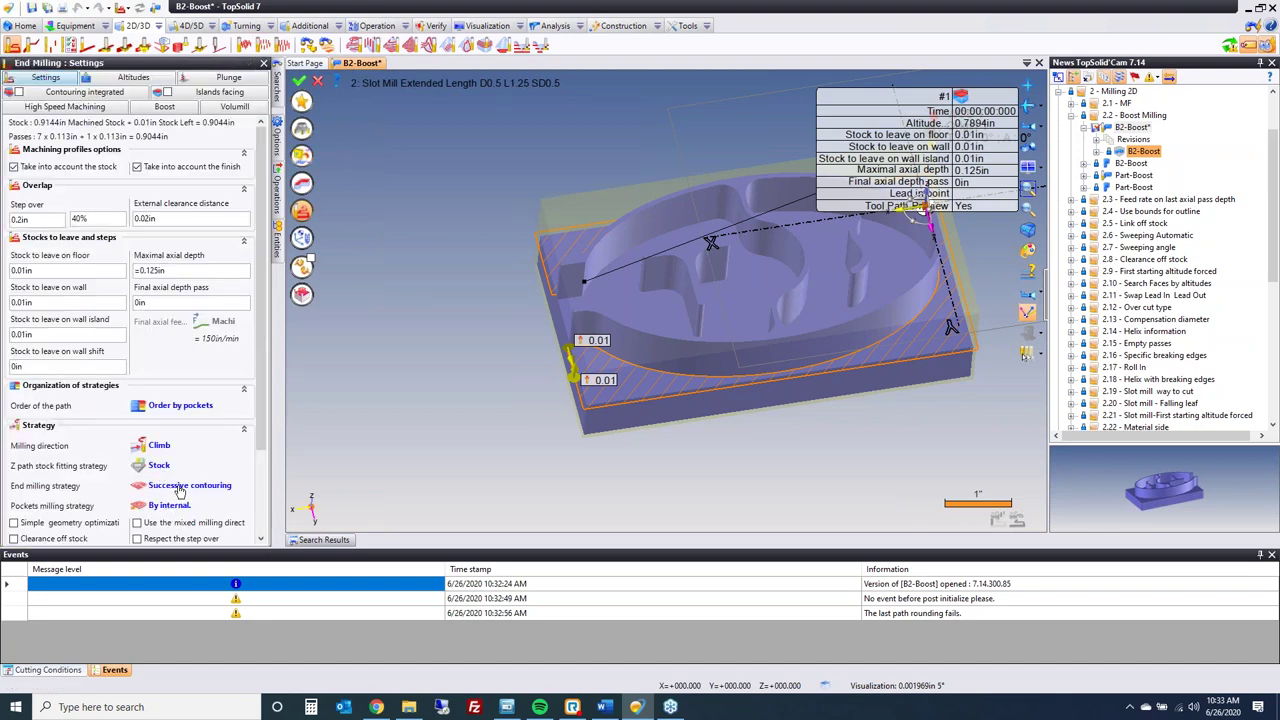
scroll(175, 495, down, 3)
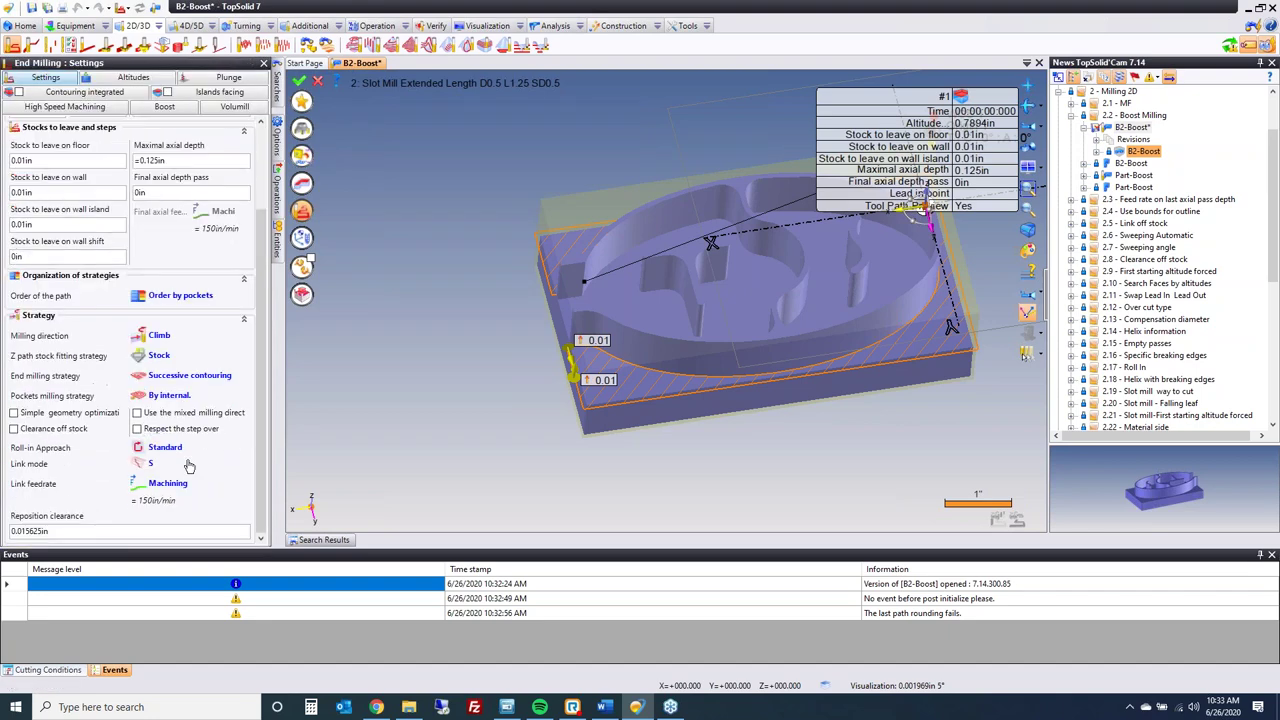
click(183, 379)
click(186, 378)
click(198, 378)
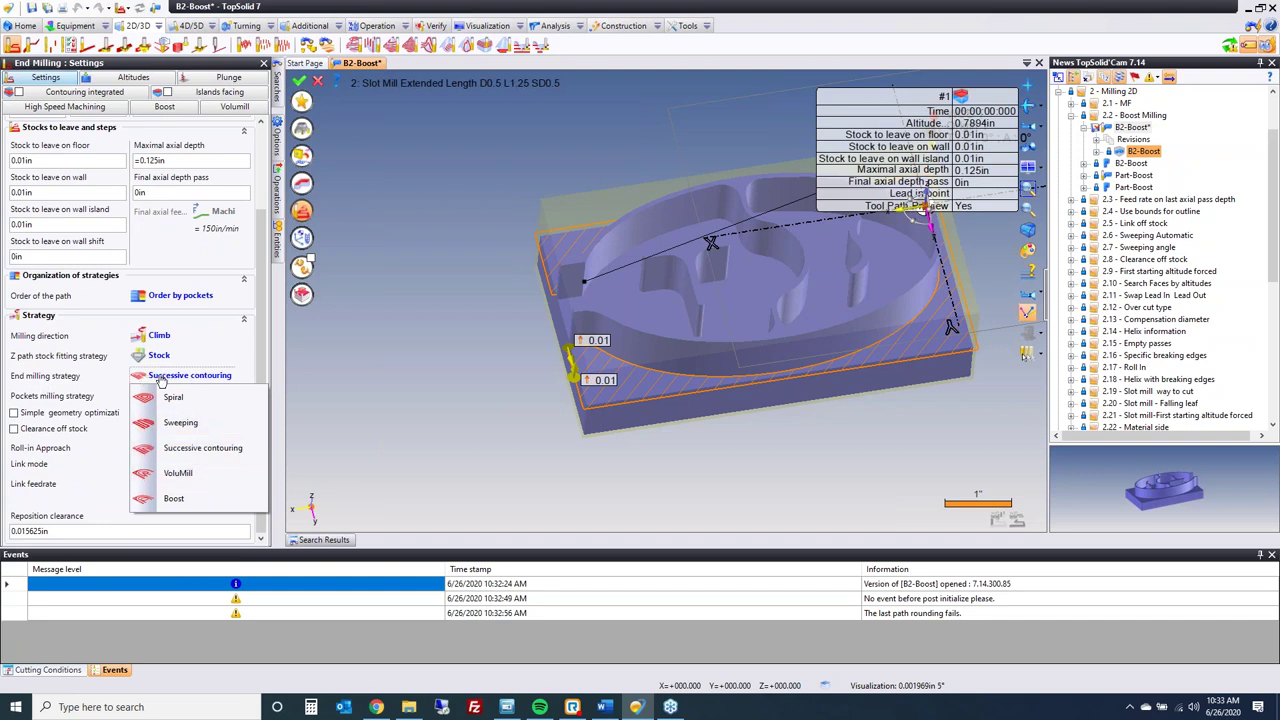
click(174, 499)
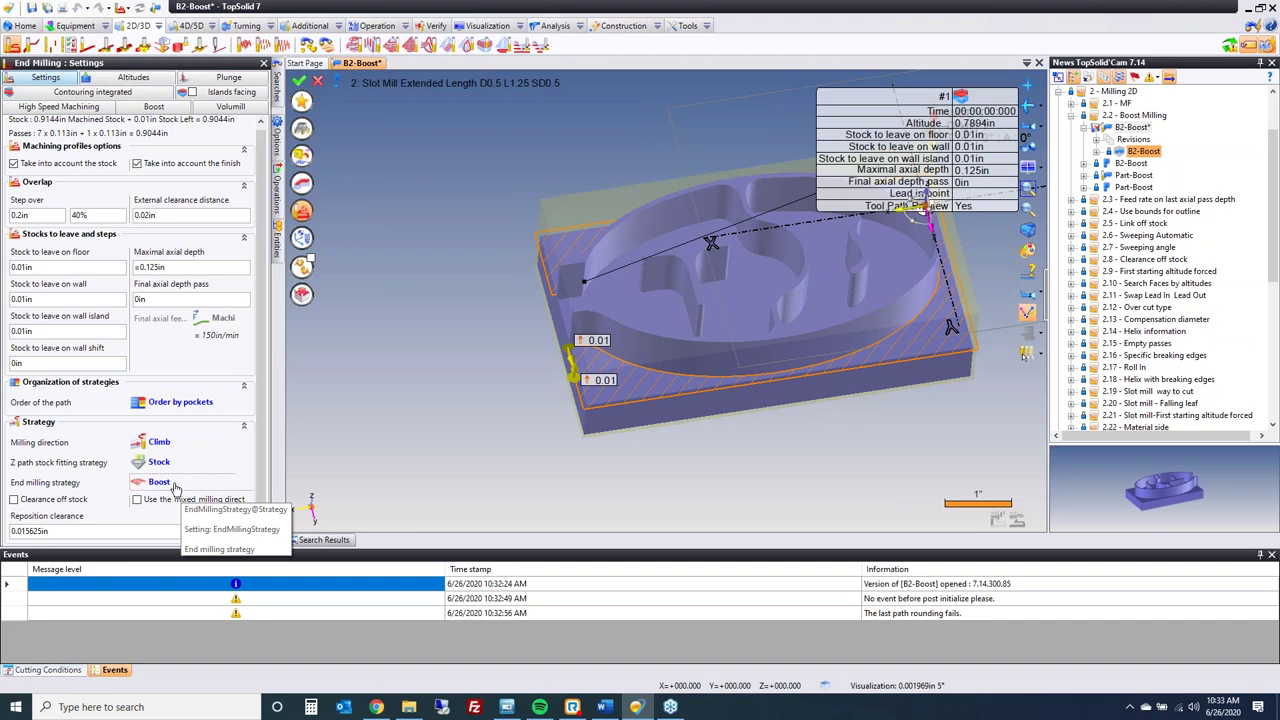
- Compute the Boost toolpath preview with a maximal axial depth of 1 in and a step over of 20%
click(182, 267)
text(1)
key(Tab)
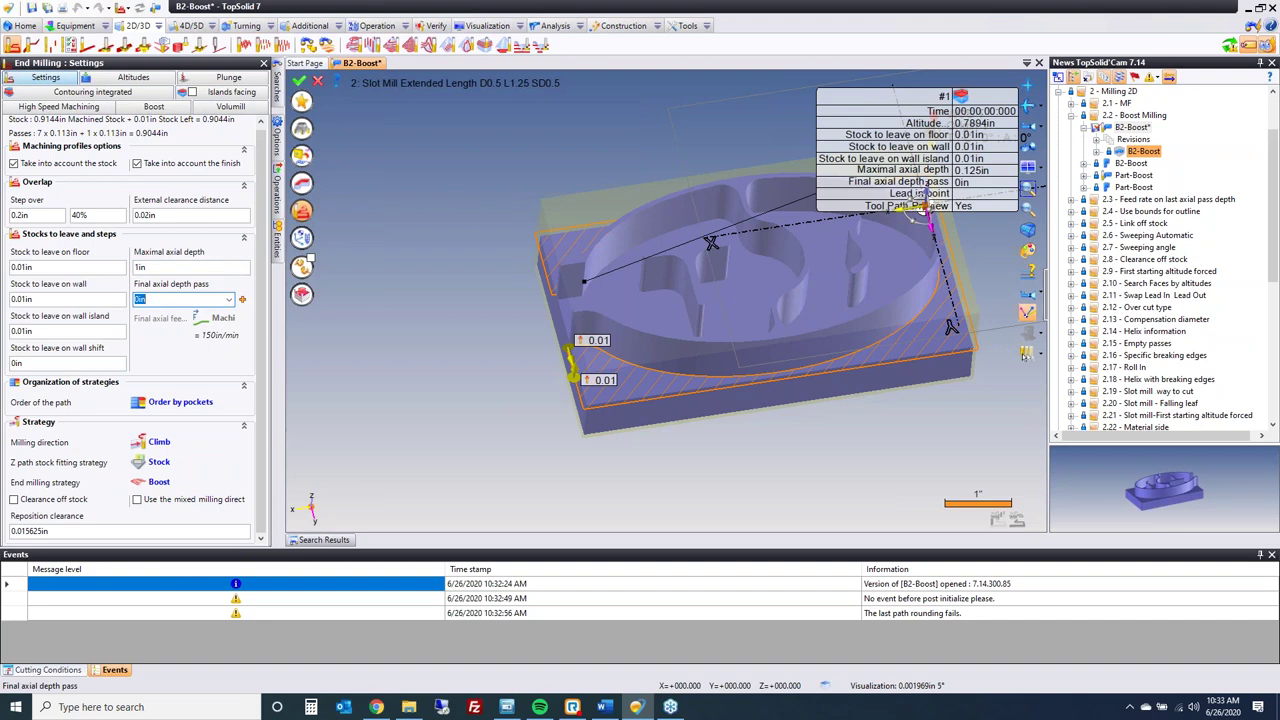
click(92, 214)
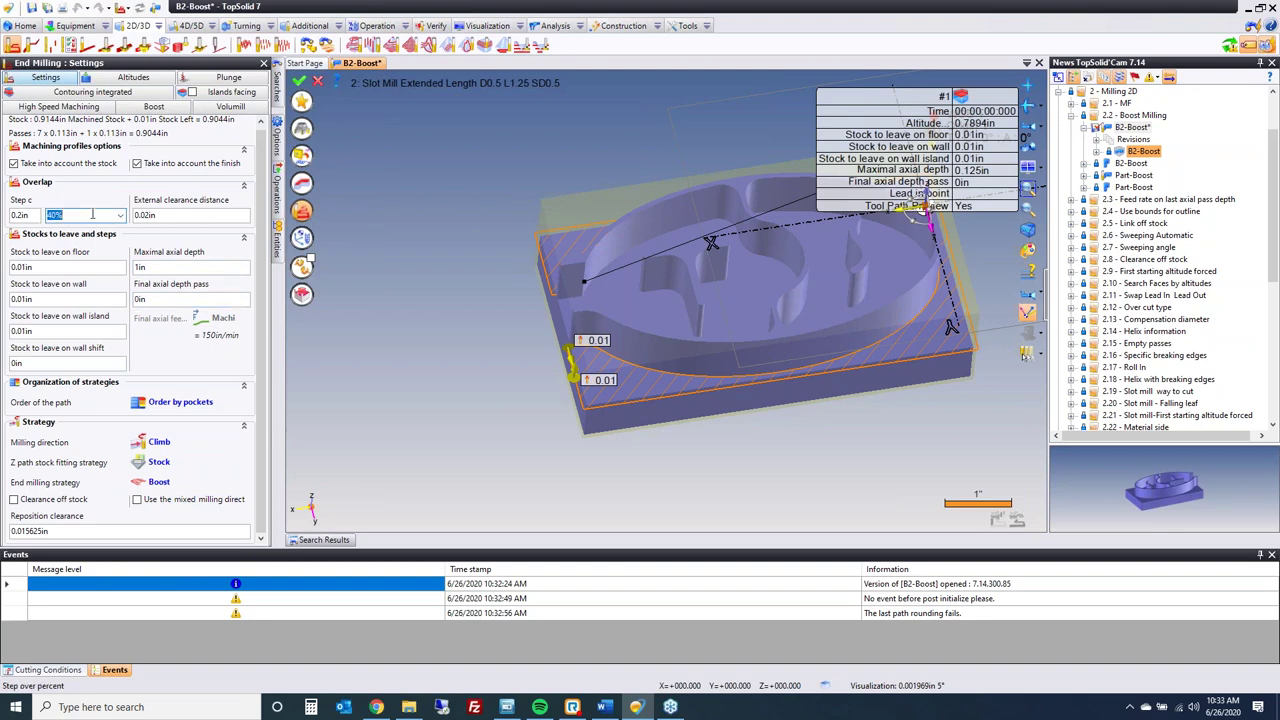
text(20)
key(Tab)
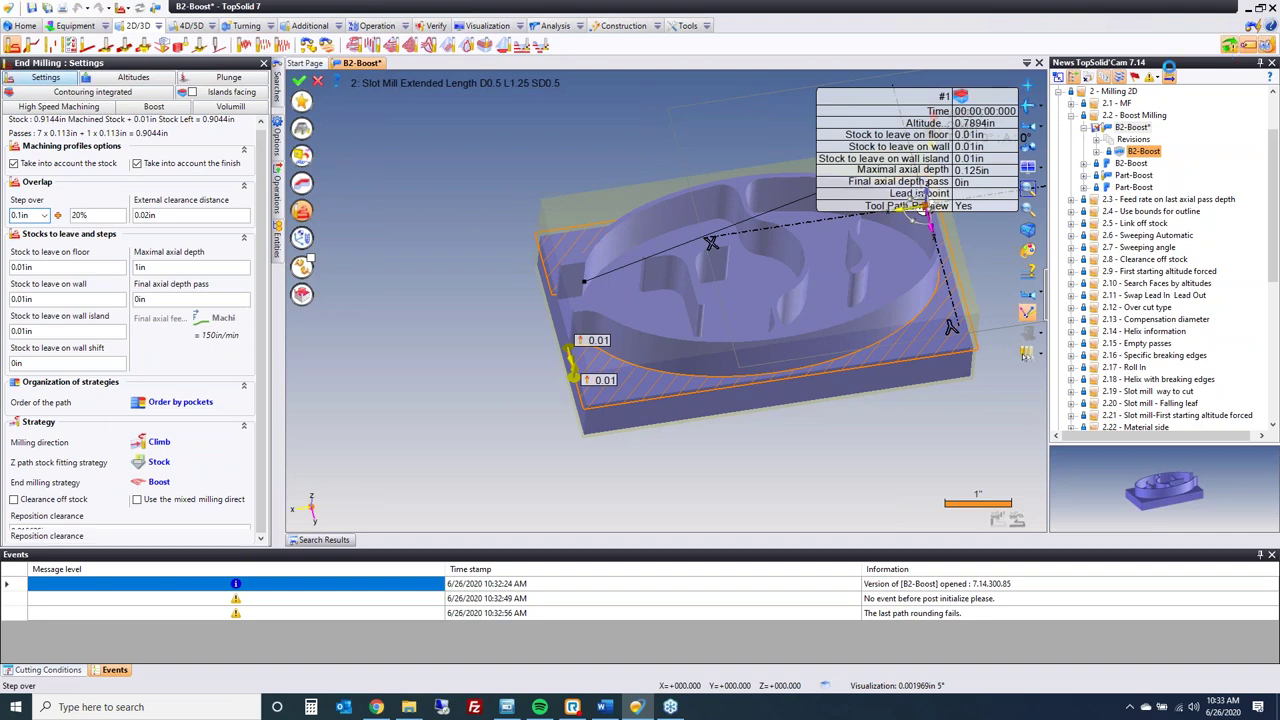
click(1228, 48)
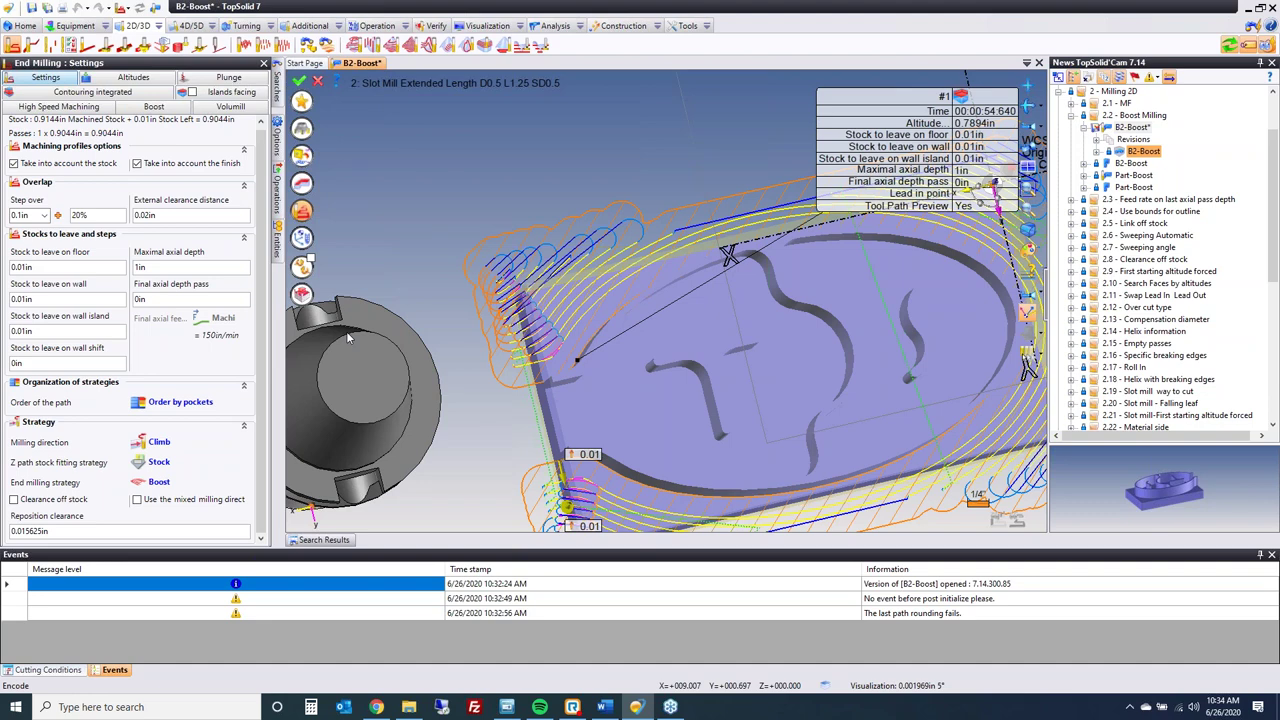
- Set the Boost toolpath's reposition clearance to 0.1 in
middle_drag(544, 369, 700, 360)
middle_drag(507, 434, 620, 320)
scroll(680, 300, down, 3)
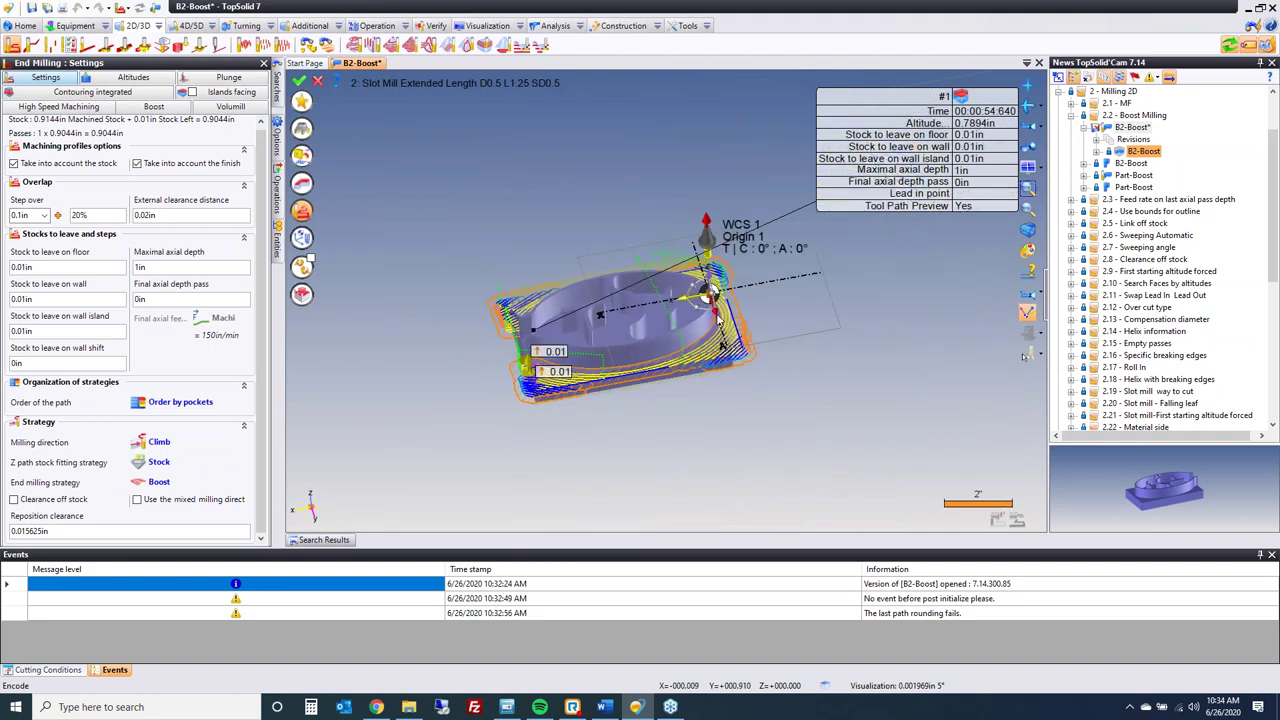
middle_drag(708, 292, 700, 272)
scroll(700, 272, up, 6)
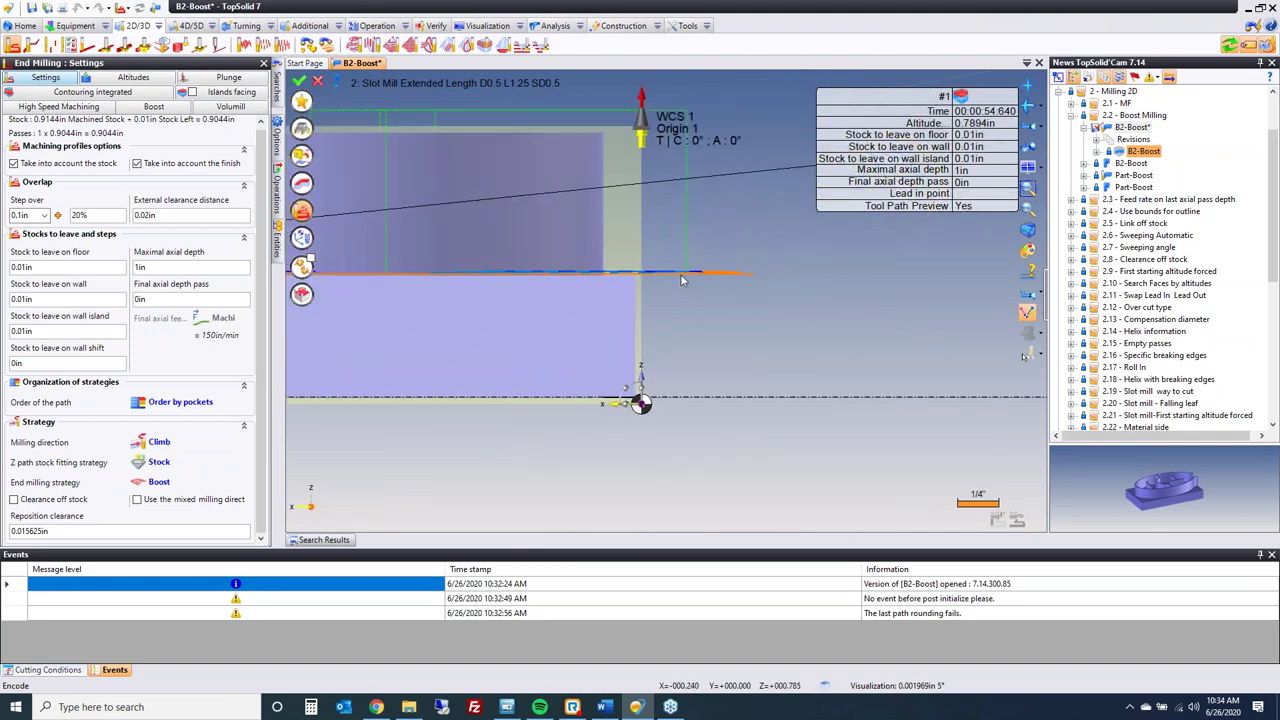
scroll(700, 272, up, 2)
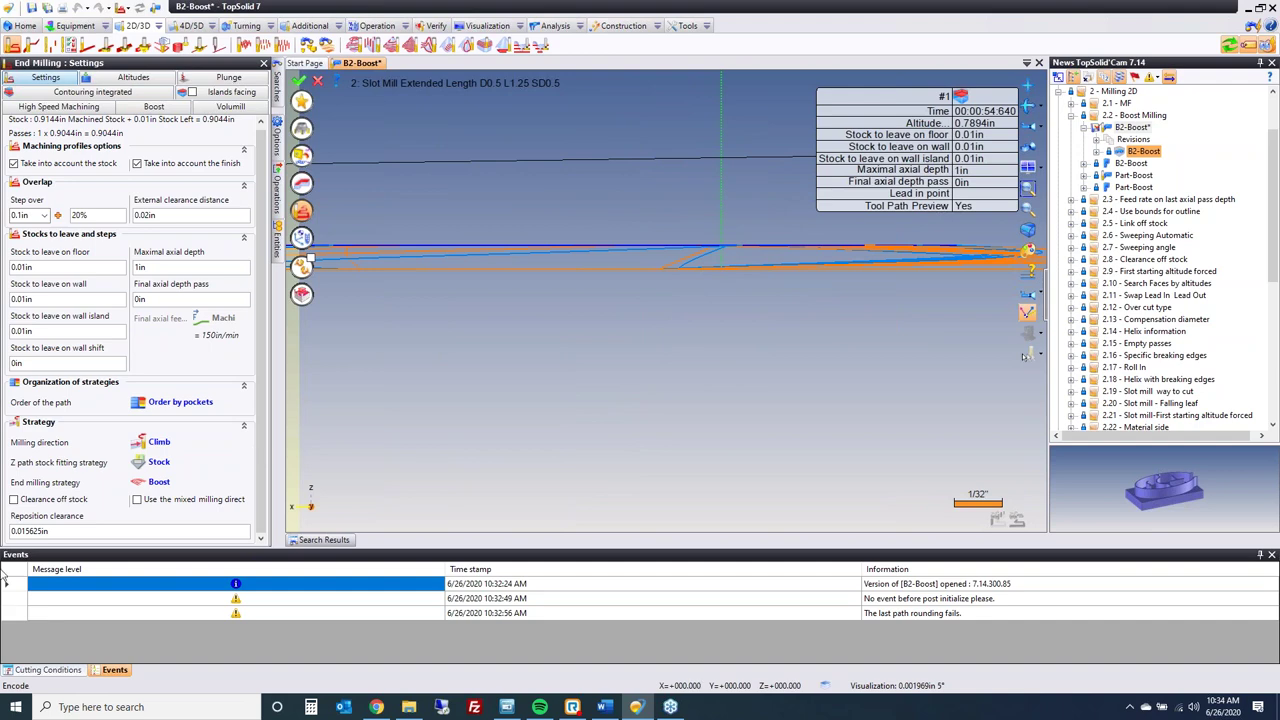
click(77, 532)
text(.1)
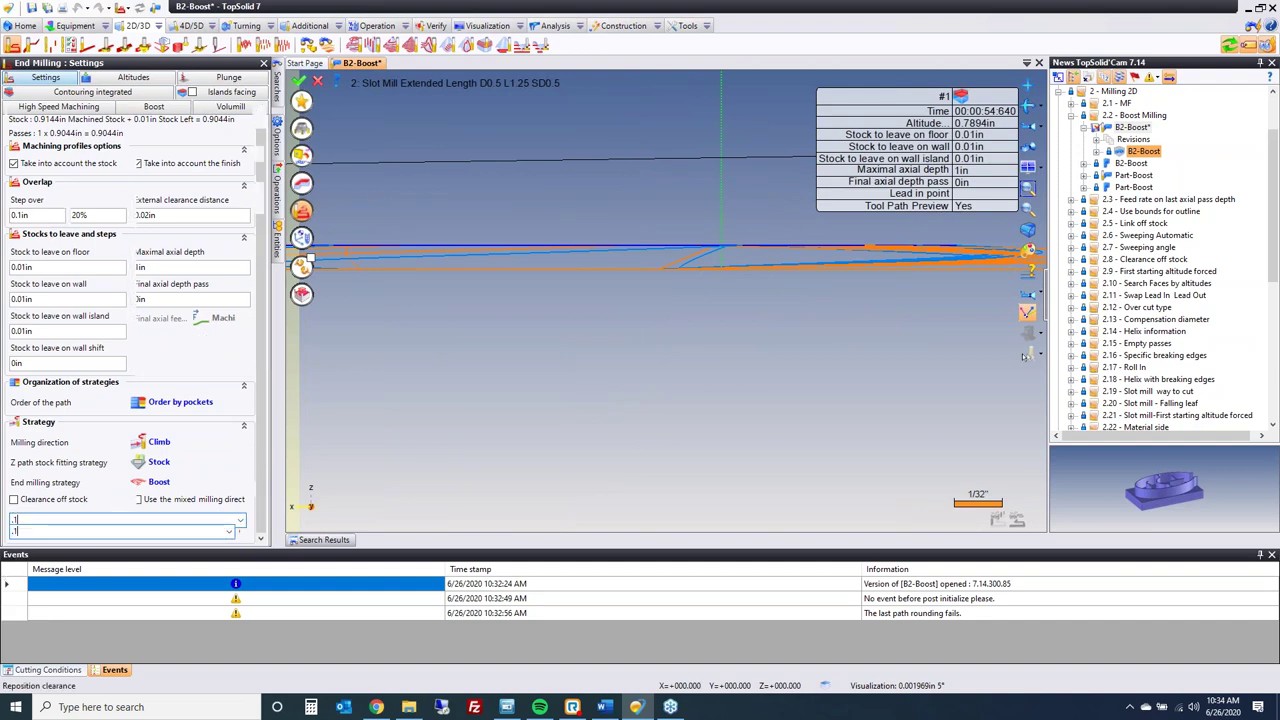
key(Return)
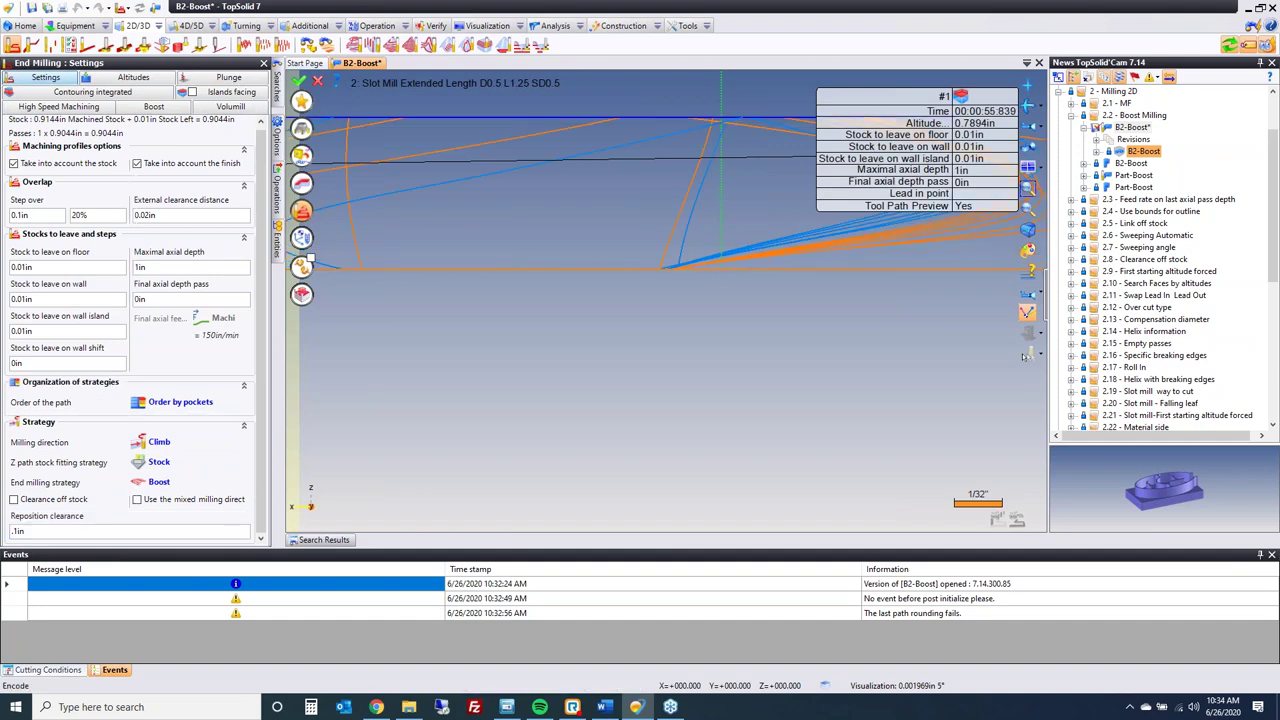
- Examine the lifted repositioning moves of the Boost toolpath at the part's corner and around the whole part
scroll(724, 288, down, 5)
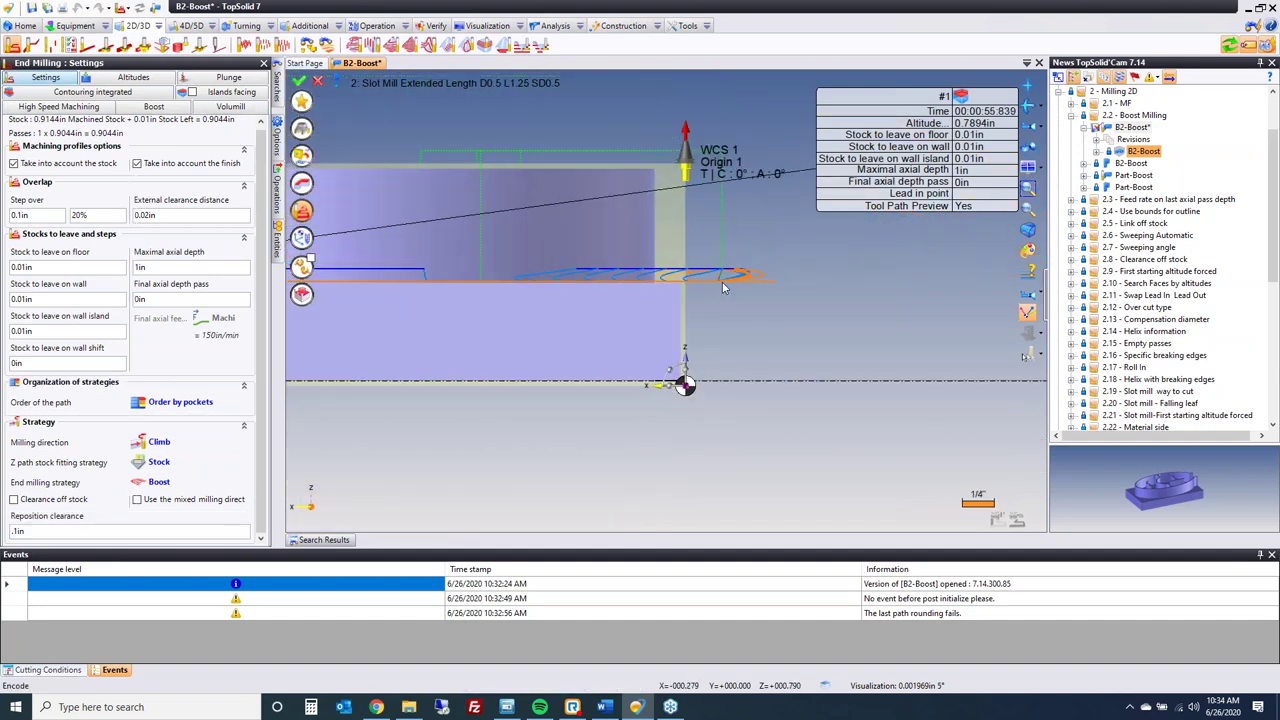
middle_drag(742, 307, 933, 355)
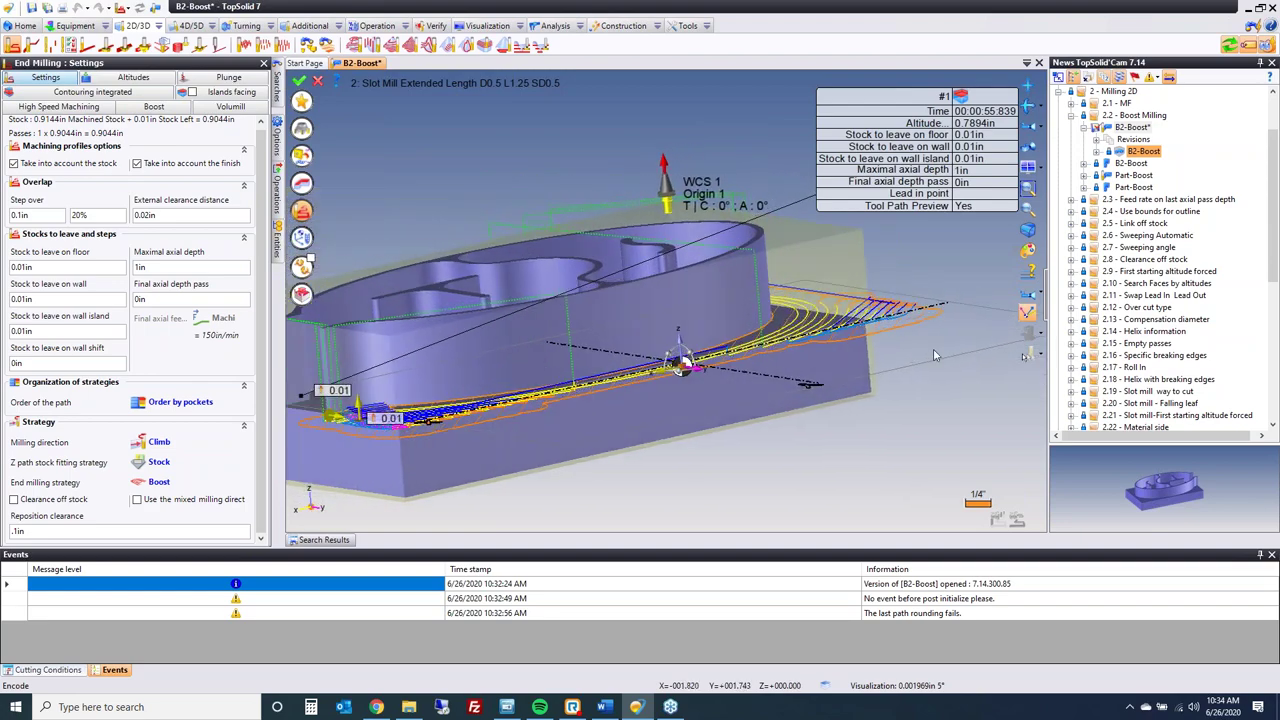
scroll(933, 354, up, 5)
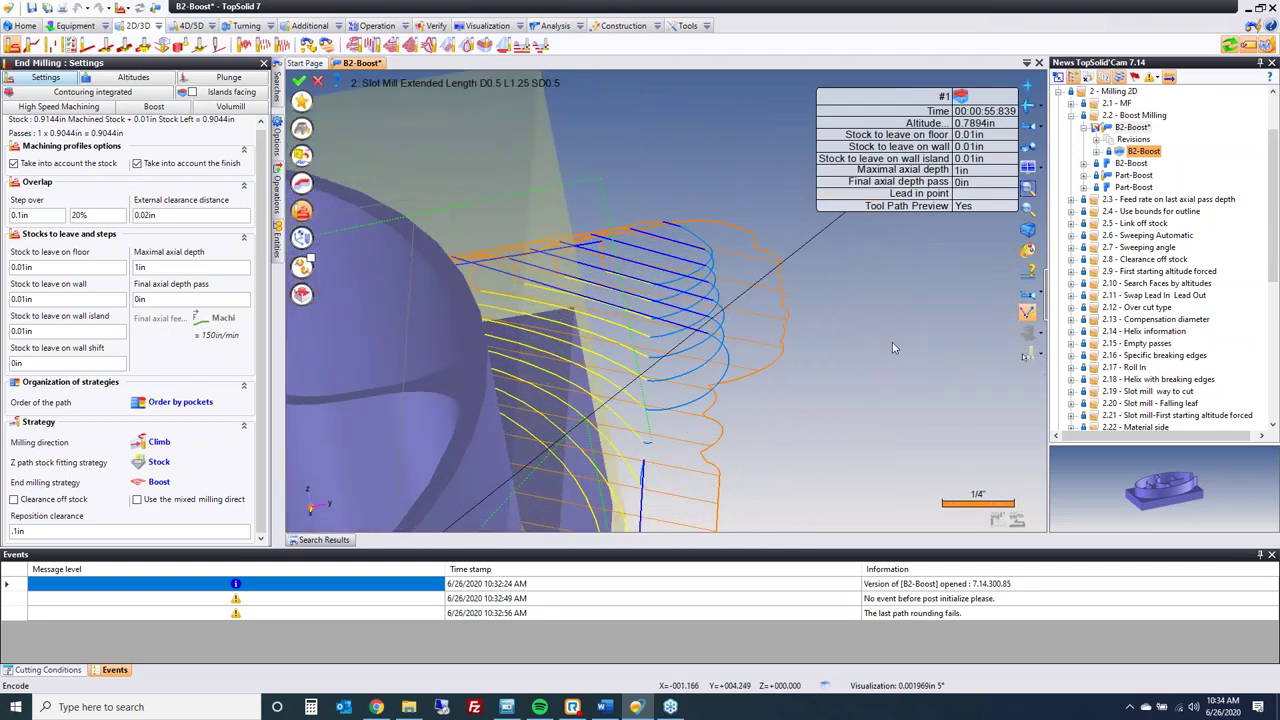
middle_drag(714, 317, 527, 427)
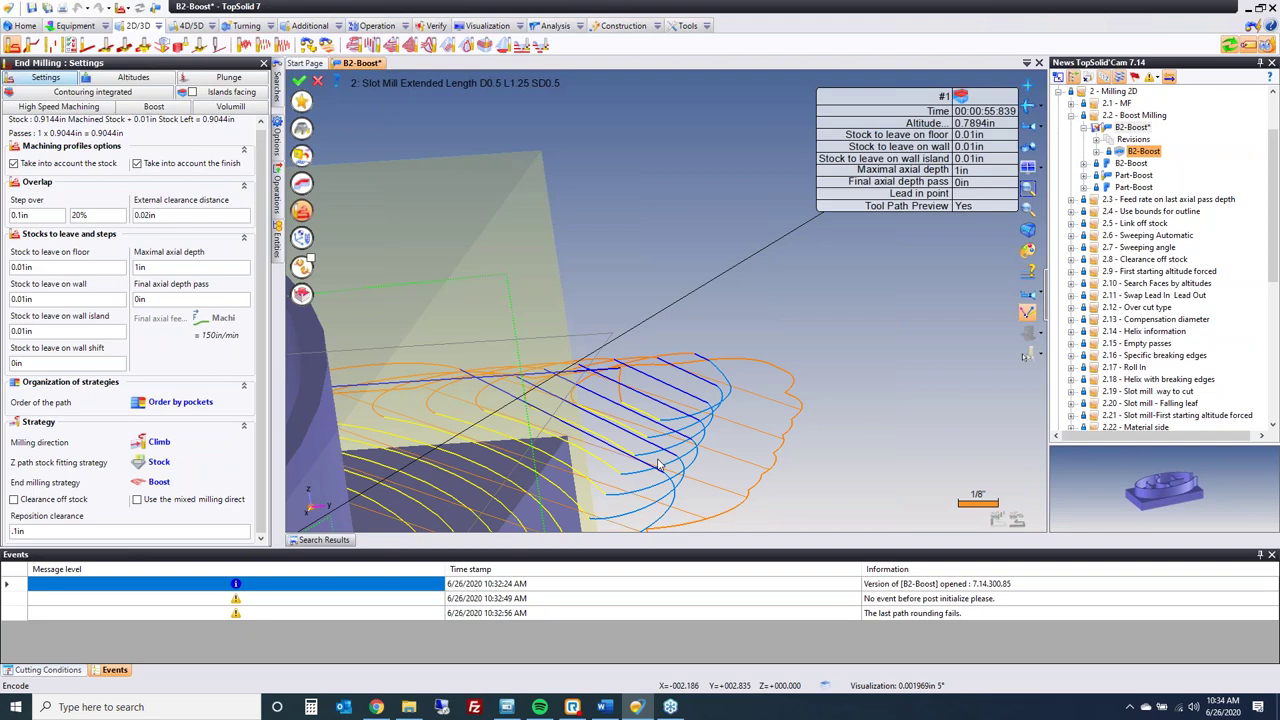
scroll(659, 465, down, 10)
middle_drag(754, 426, 665, 380)
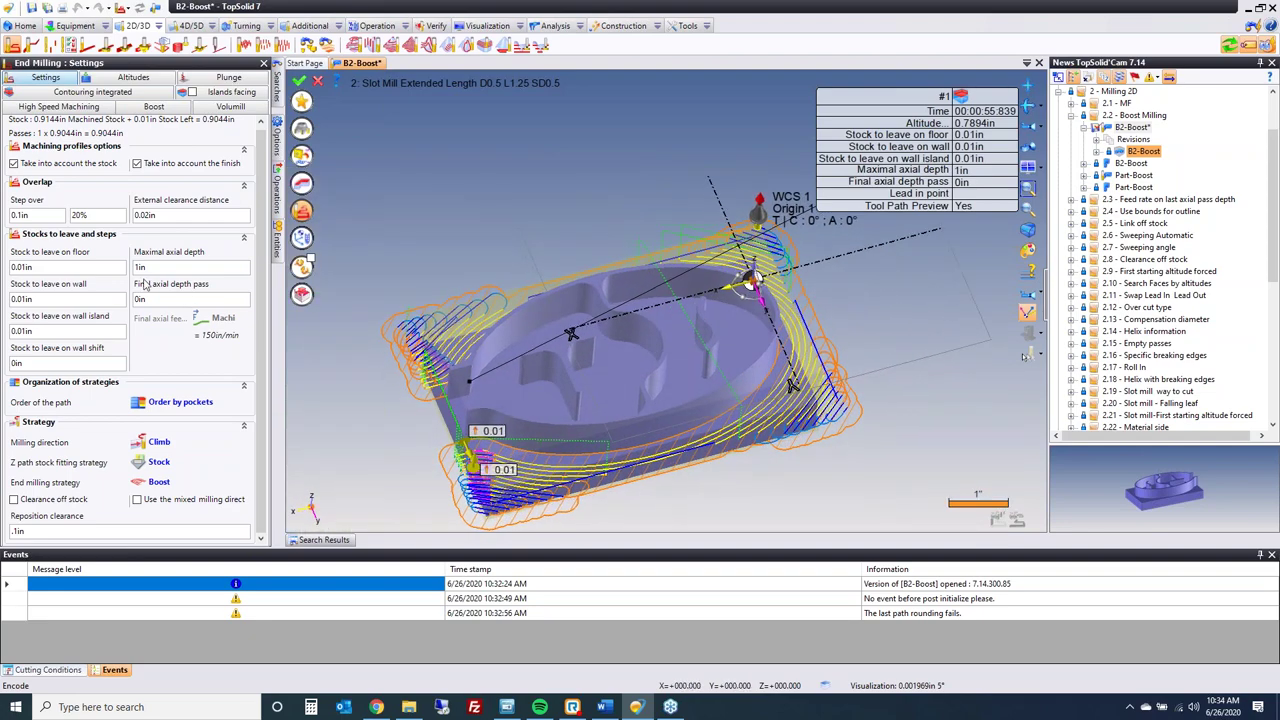
- Set the outer Boost toolpath's step over to 5% and validate the operation
click(98, 218)
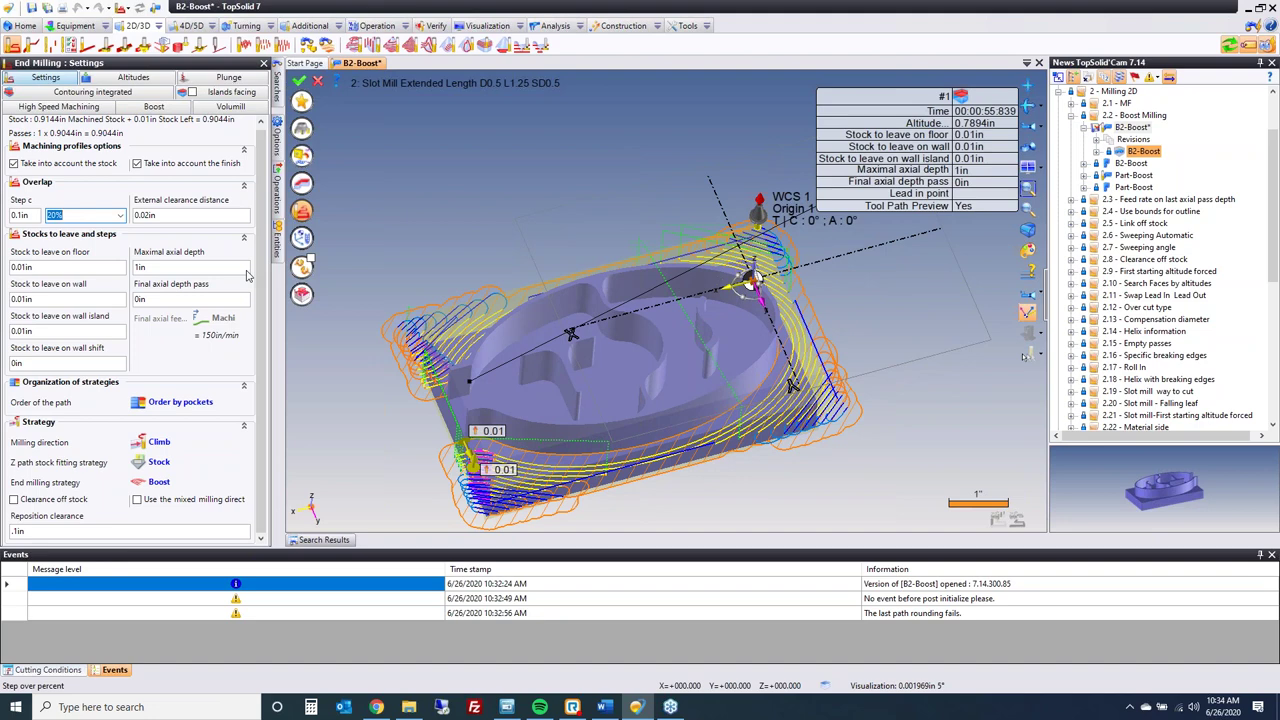
text(5)
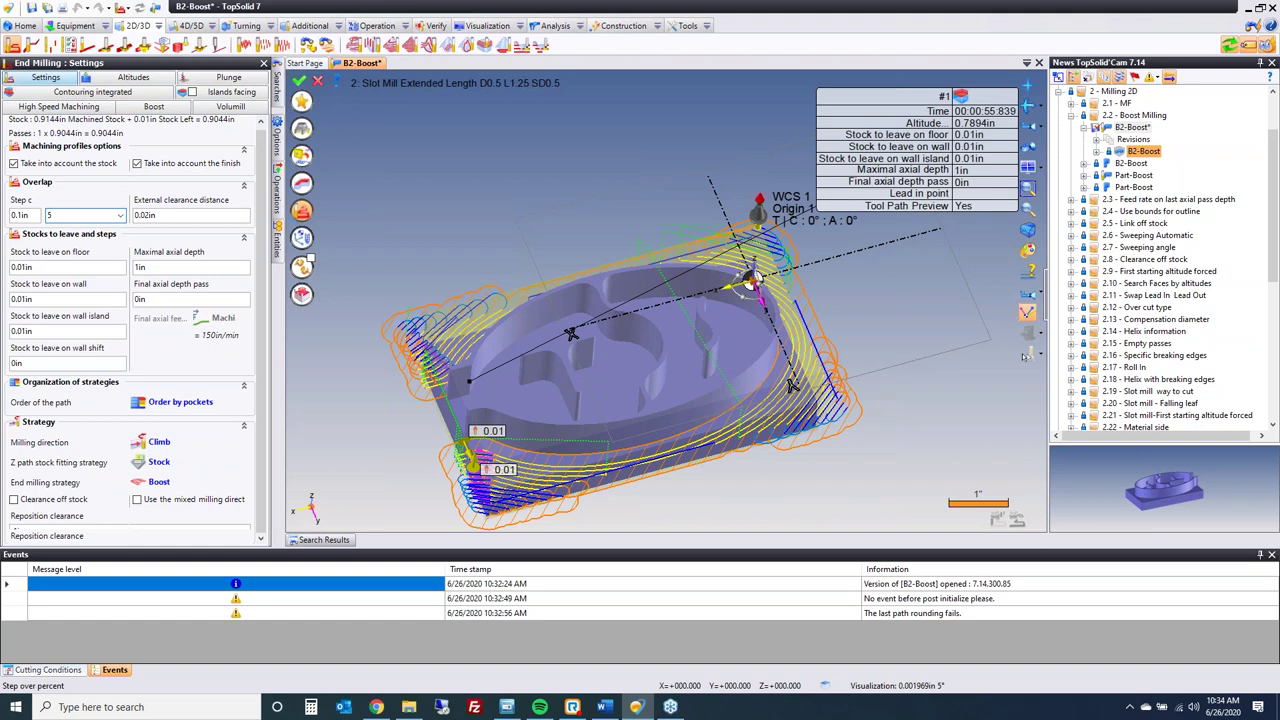
key(Return)
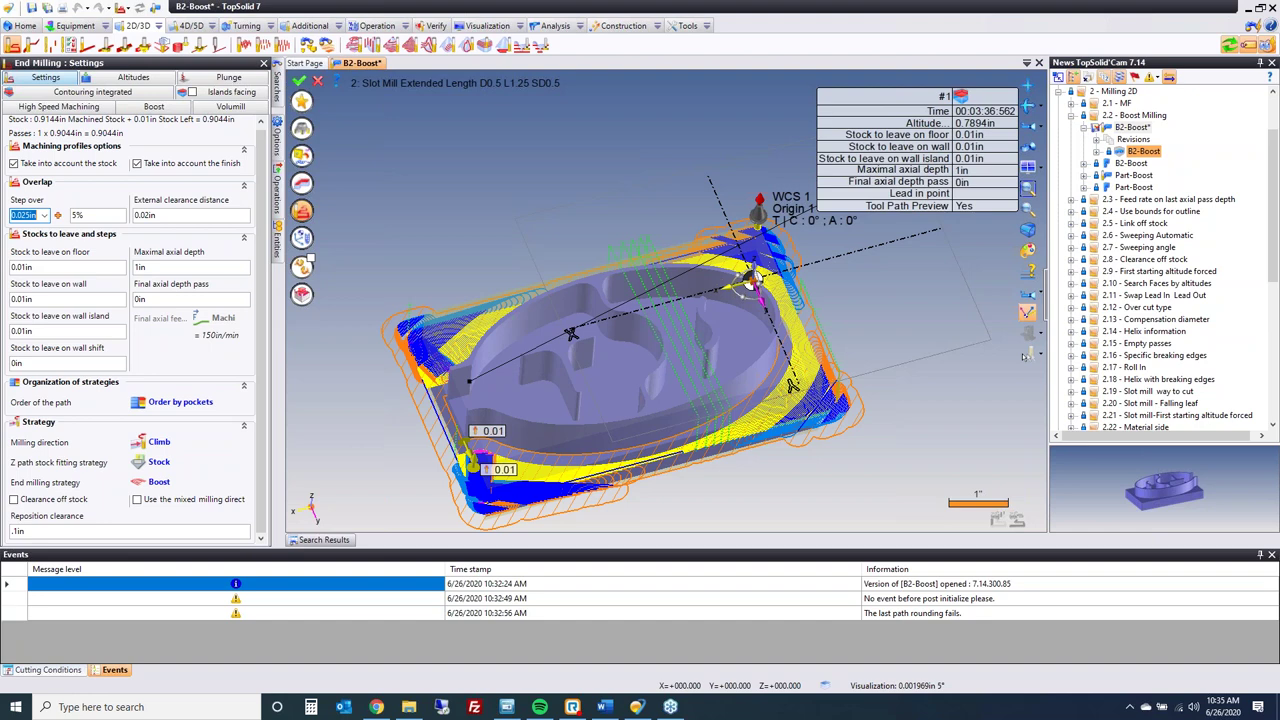
click(300, 82)
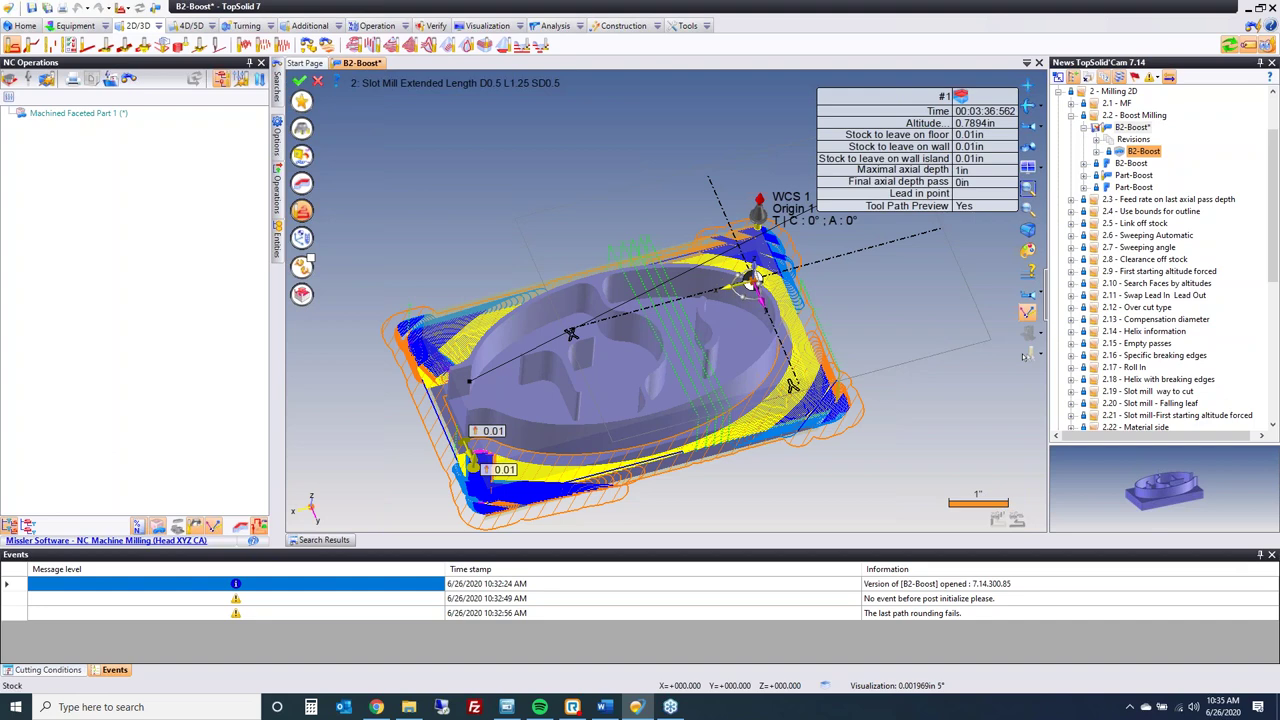
key(Return)
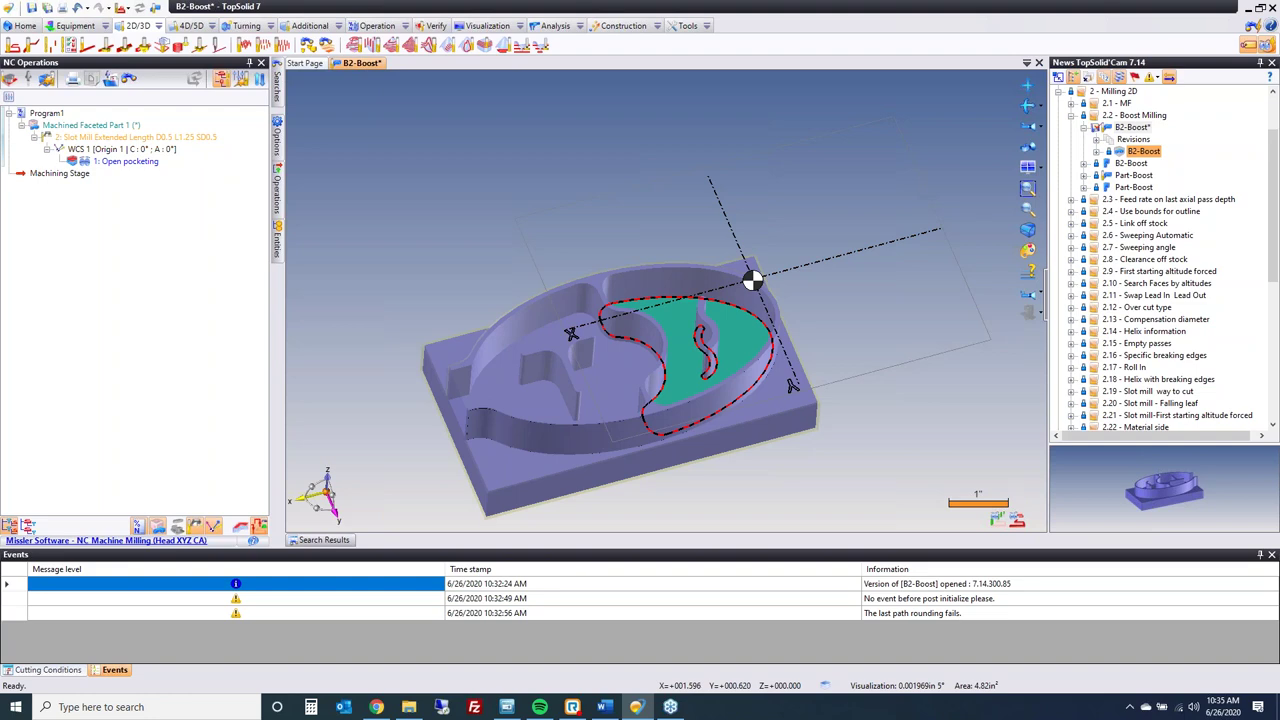
- Create an end milling operation on the pocket around the S-shaped island, with a maximal axial depth of 1 in and a step over of 20%
right_click(668, 330)
click(737, 141)
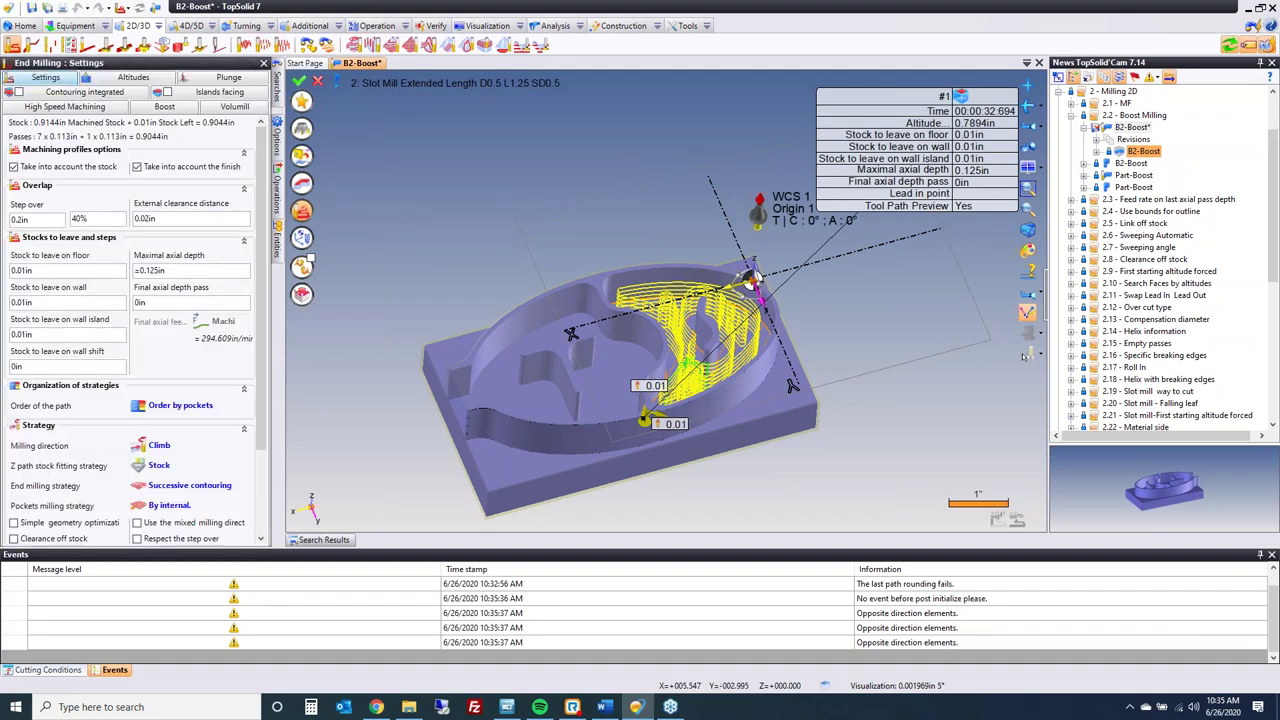
click(180, 271)
text(1)
key(Tab)
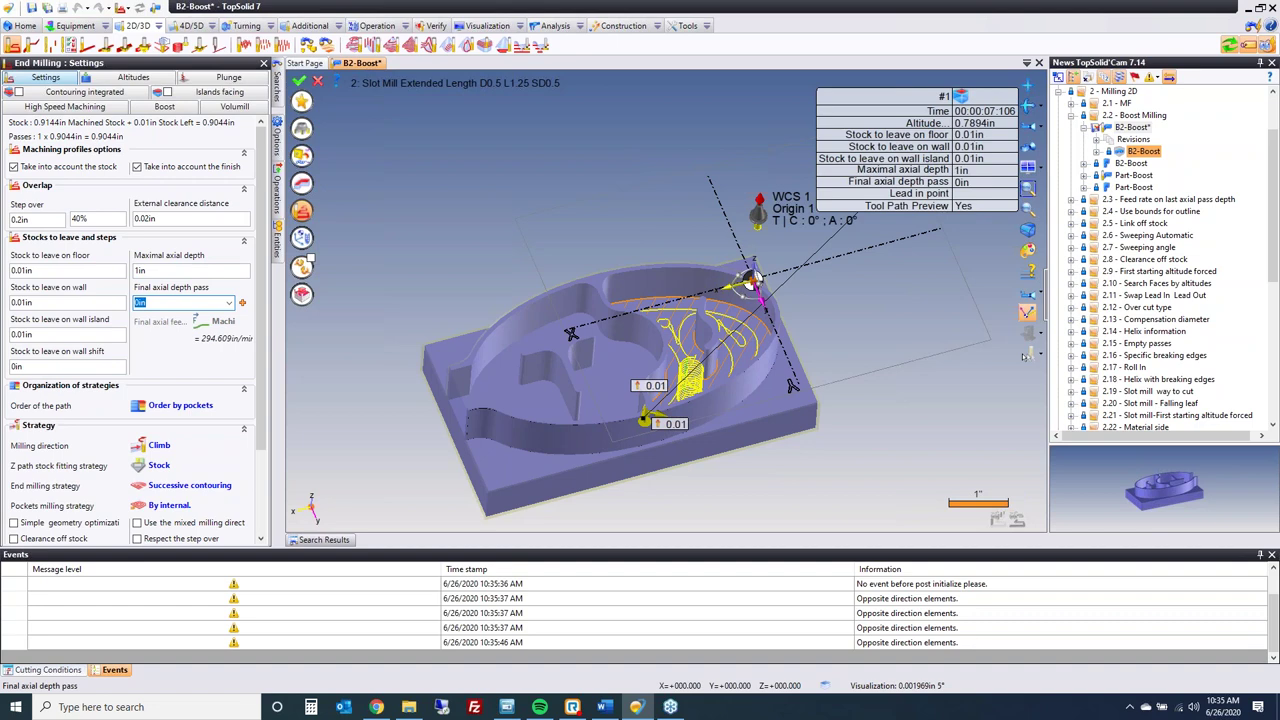
click(82, 218)
text(20)
key(Return)
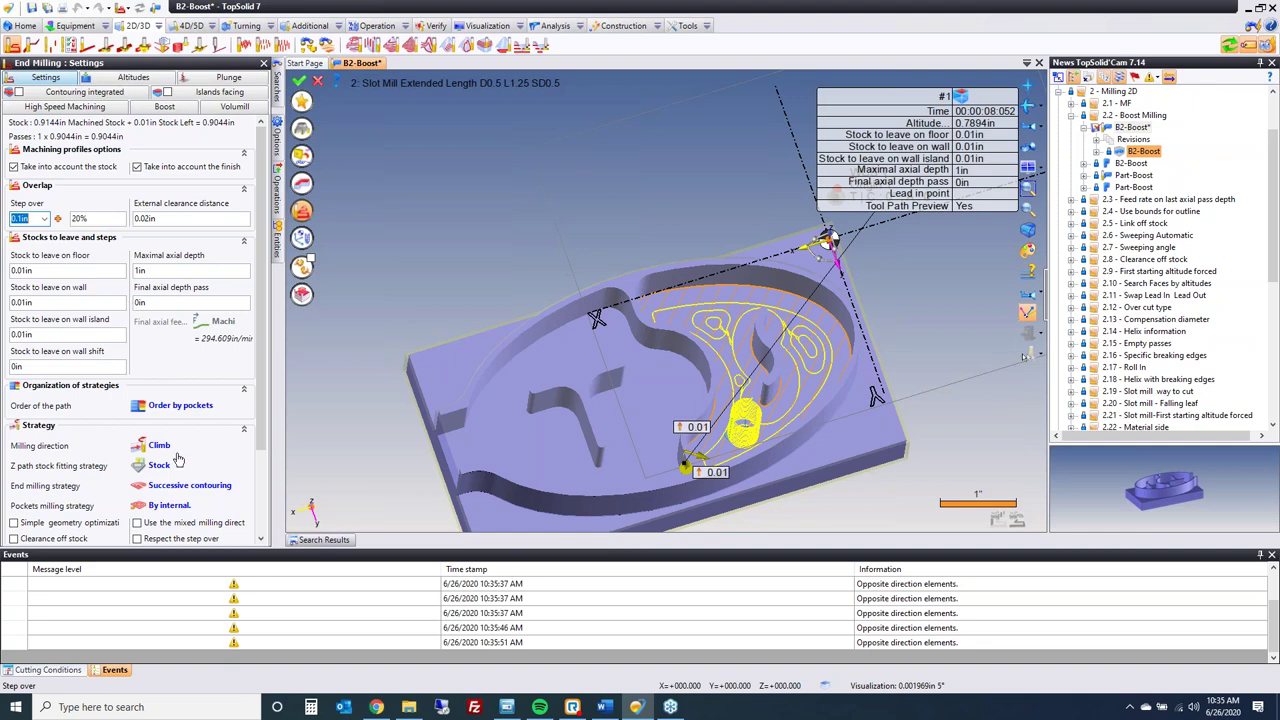
- Set the pocket operation's end milling strategy to Boost
click(180, 490)
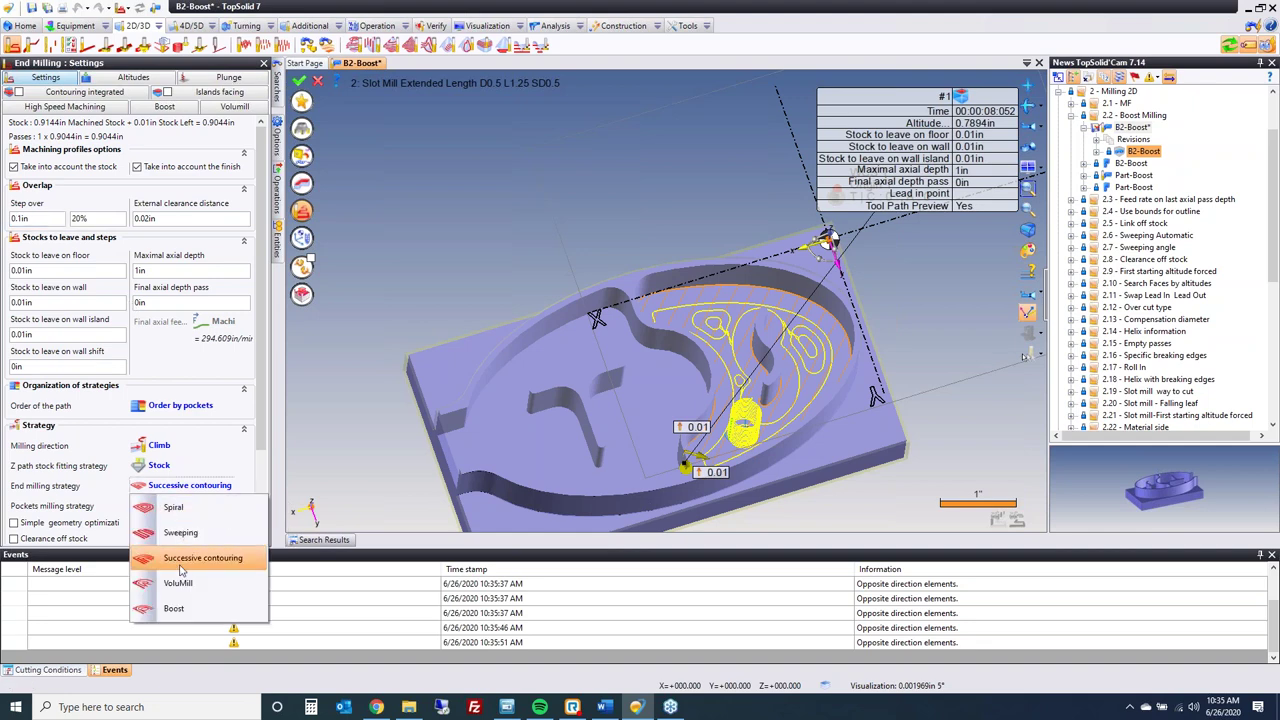
click(182, 608)
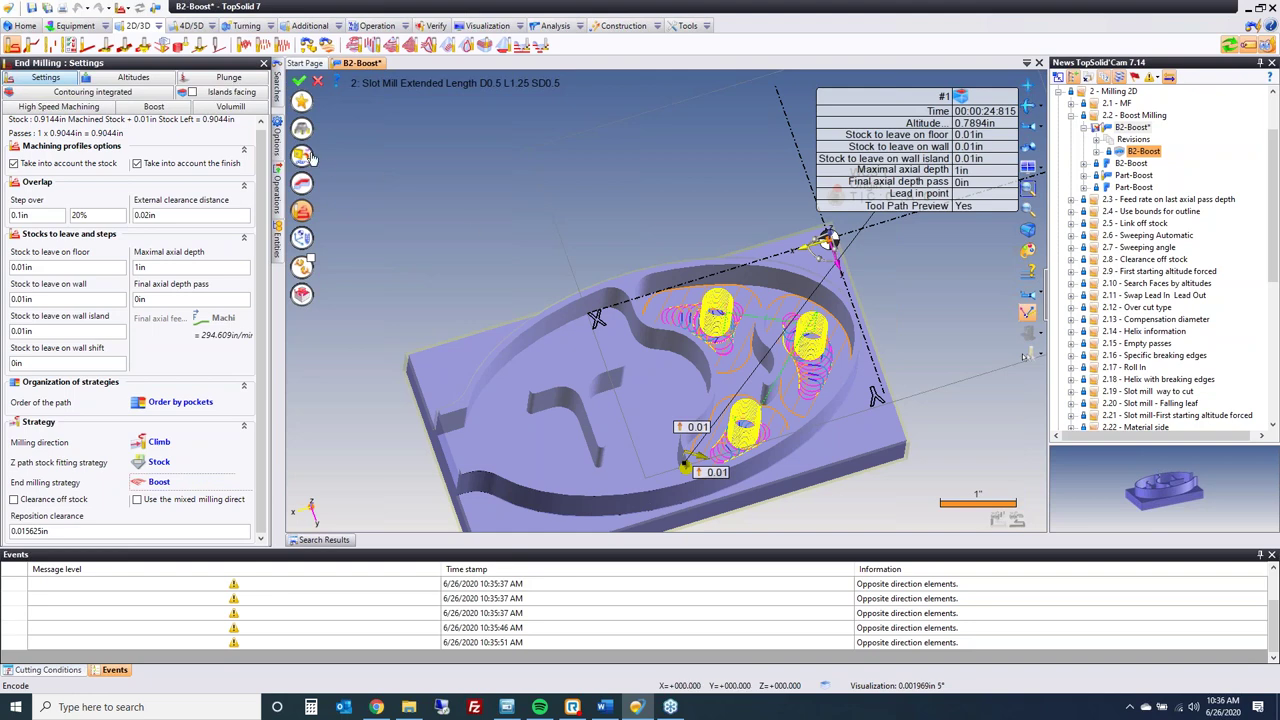
click(299, 81)
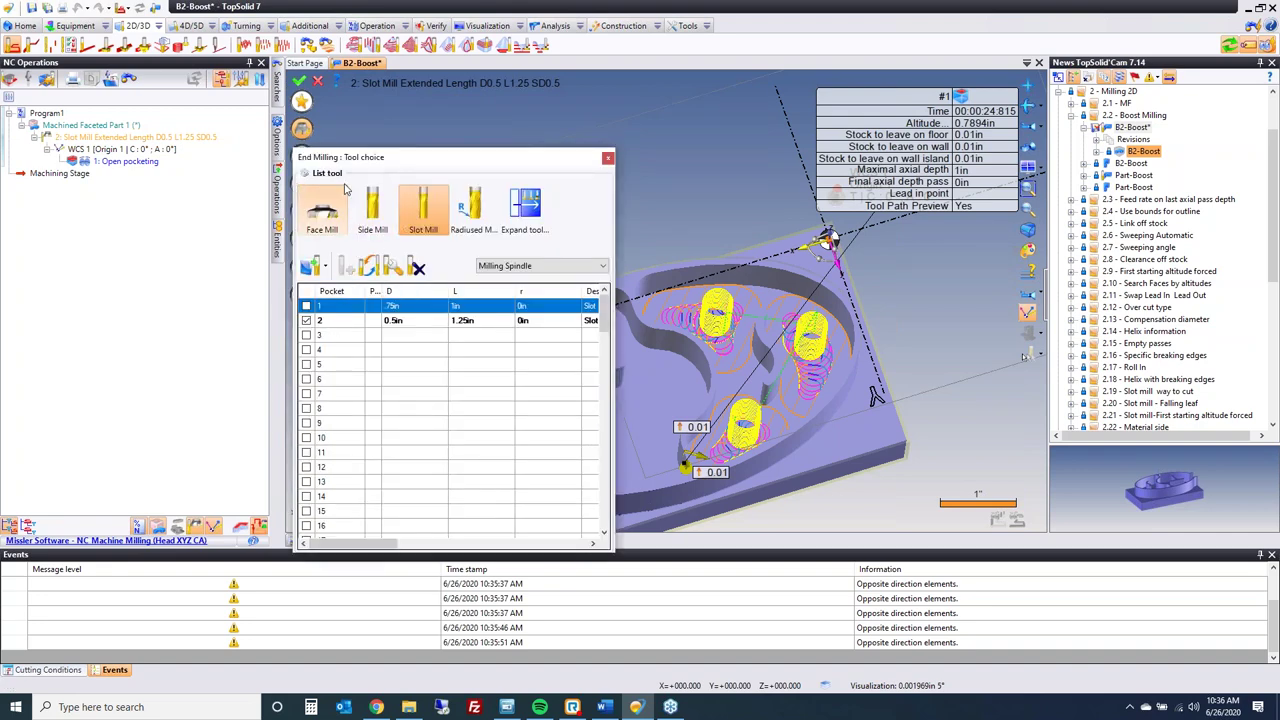
click(305, 132)
scroll(758, 366, up, 5)
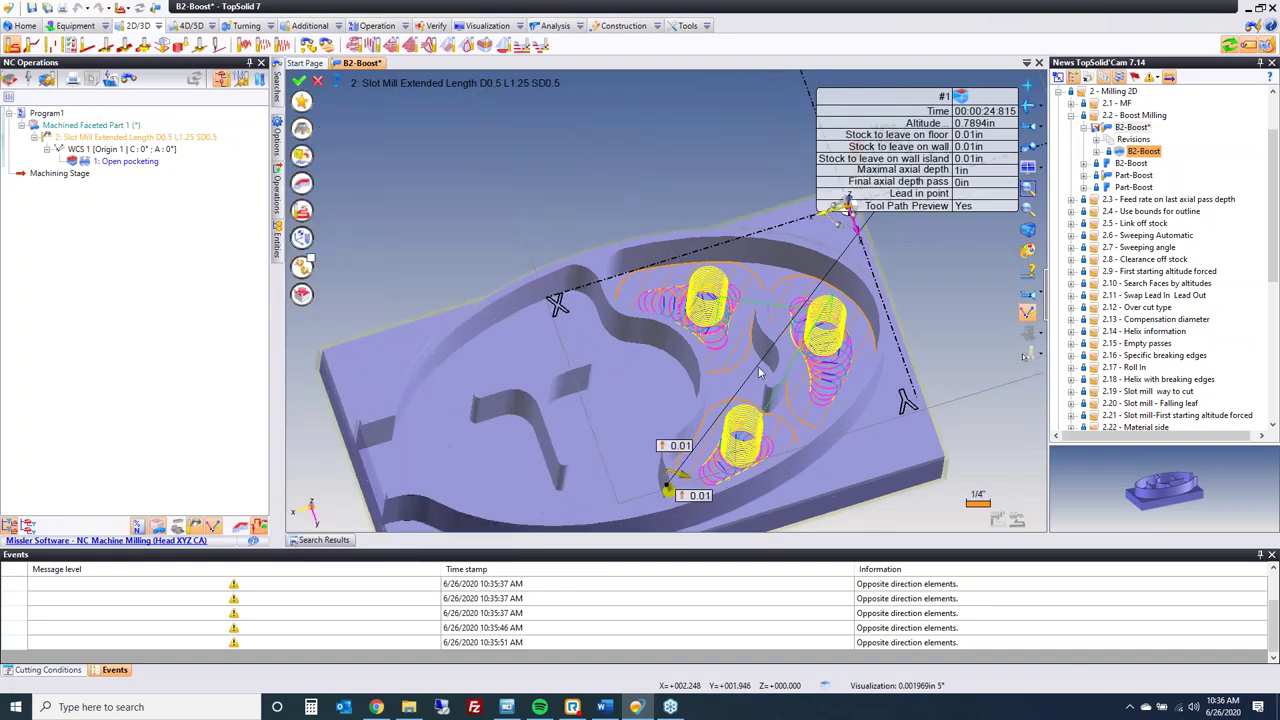
middle_drag(758, 366, 394, 279)
- Set the pocket's Boost step over to 10%
click(302, 211)
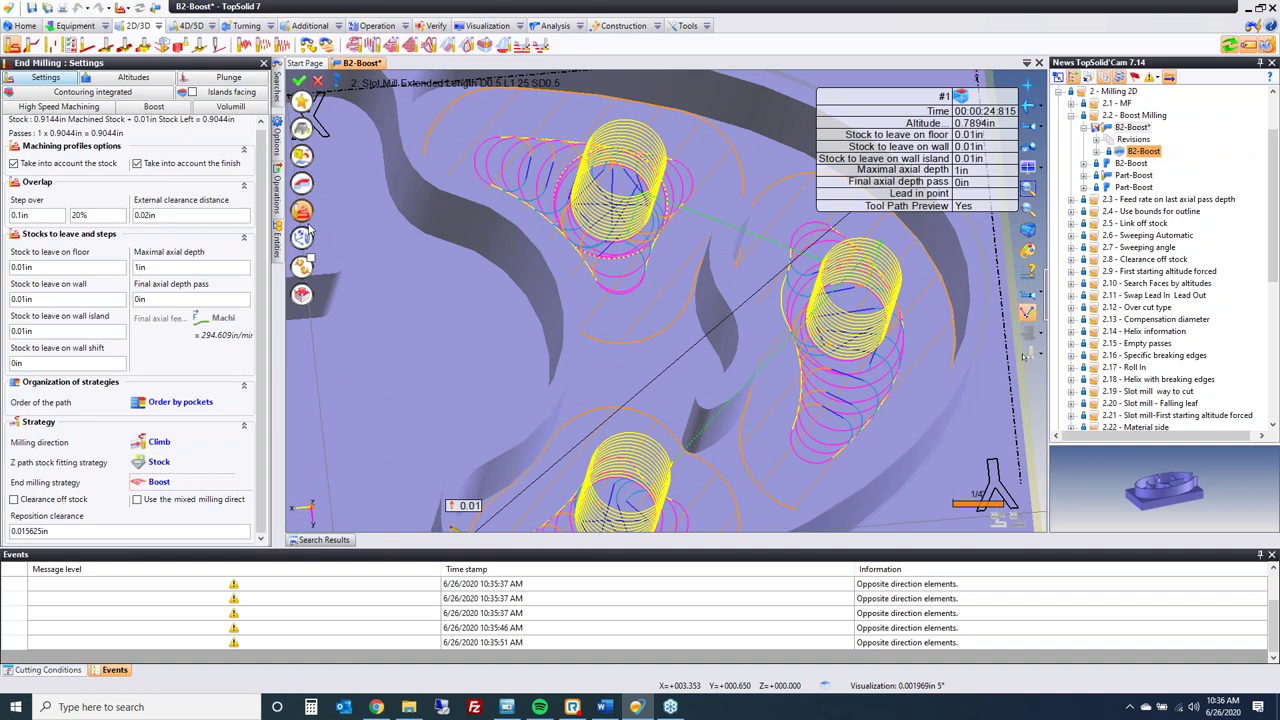
click(95, 218)
text(10)
key(shift+Tab)
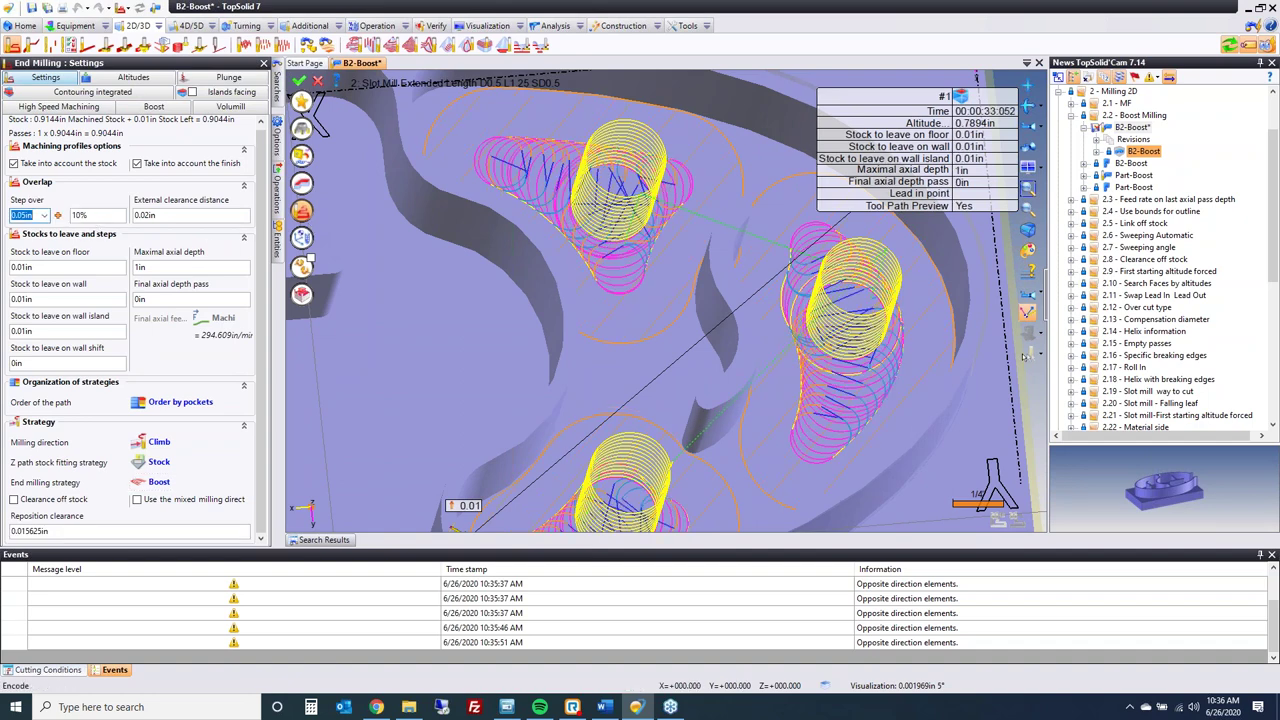
- Set the computing tolerance in the pocket's Boost settings to 0.002 in
click(153, 107)
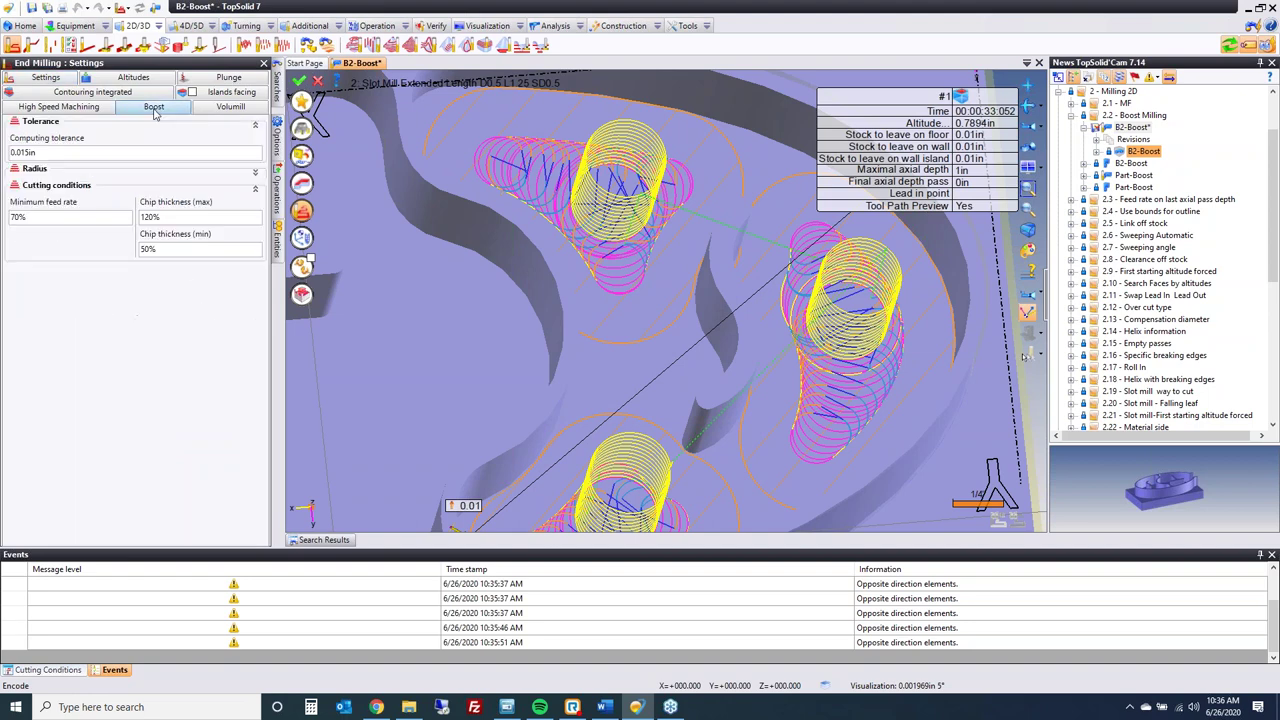
click(106, 153)
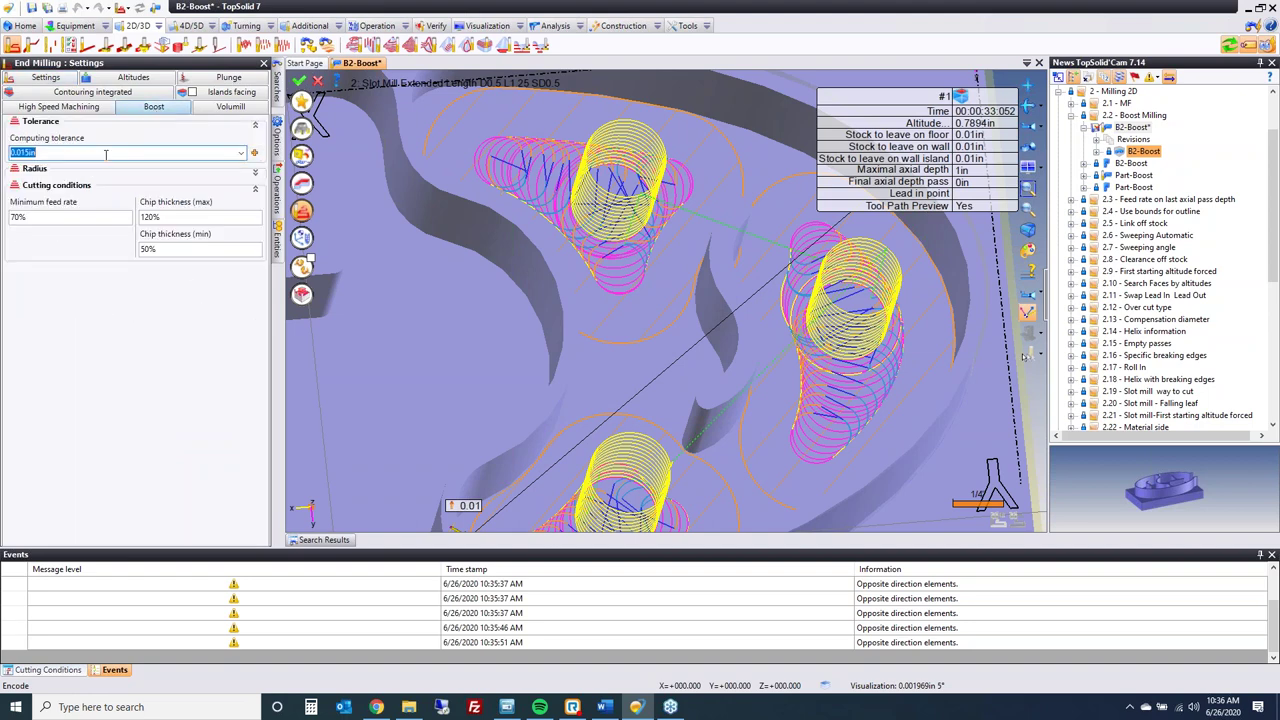
text(.002)
key(Return)
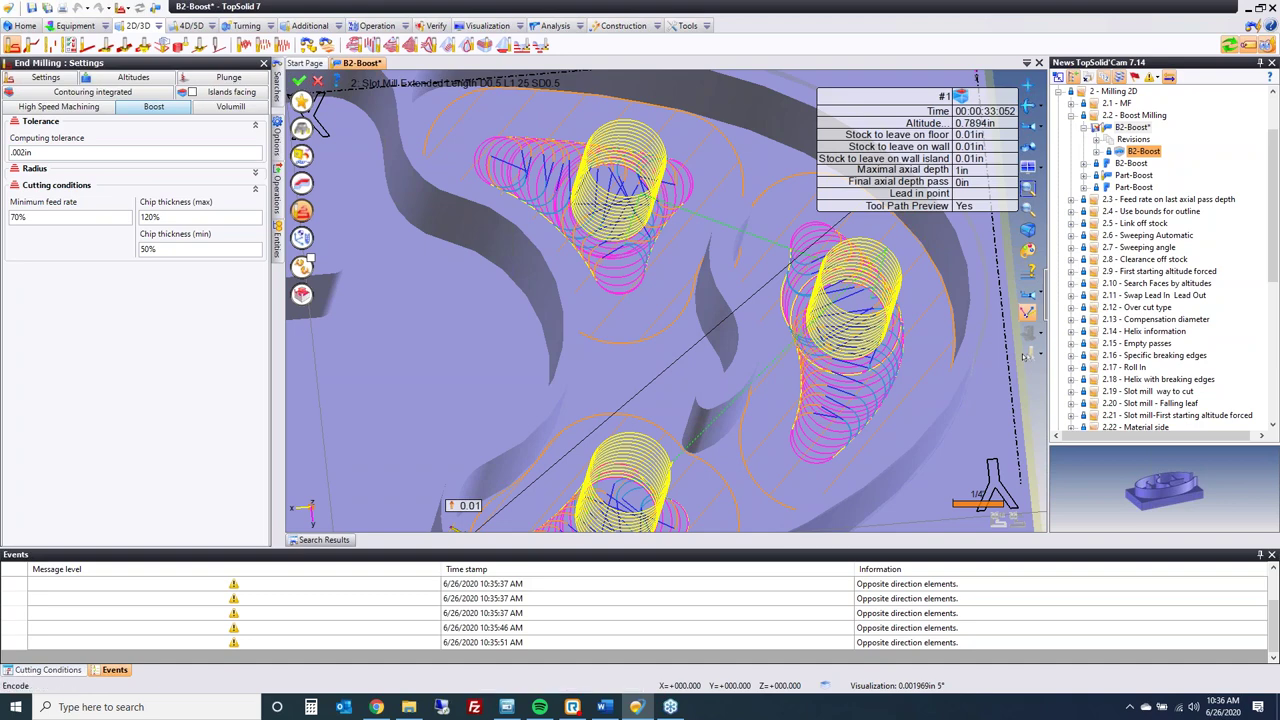
- Try minimum chip thickness values of 100% and 120% in the Boost cutting conditions
click(180, 217)
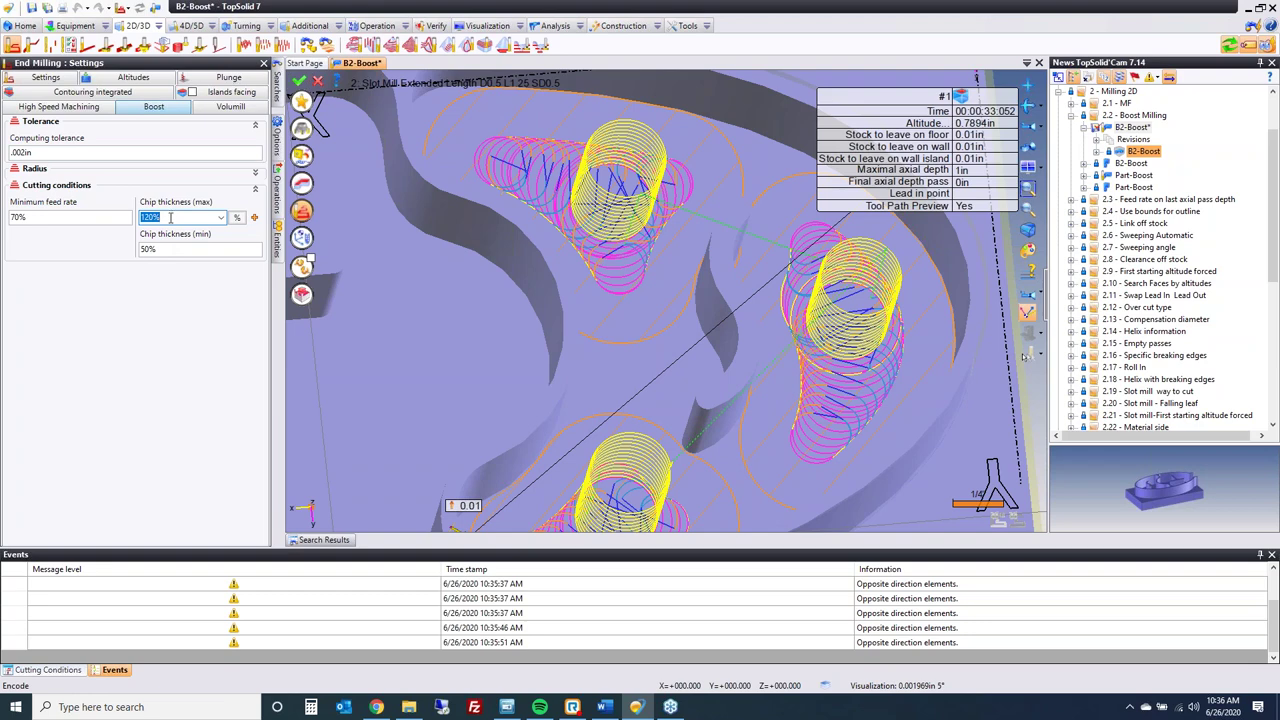
click(177, 249)
text(100)
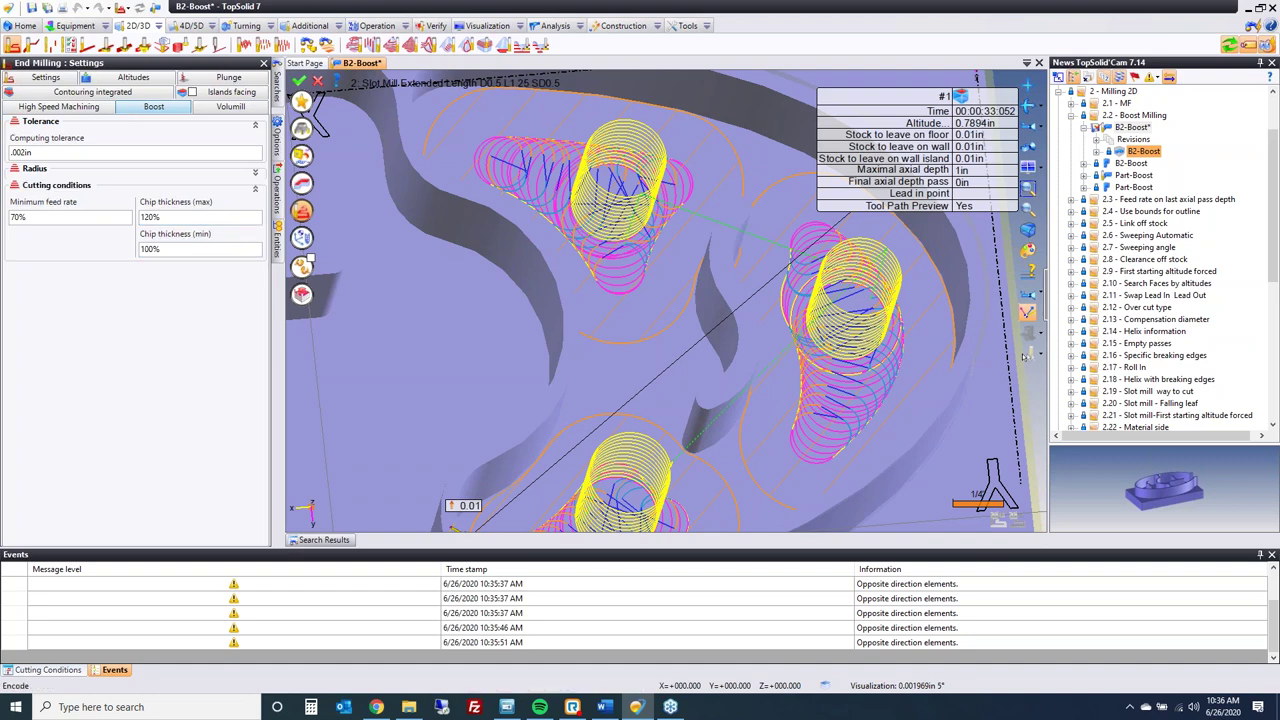
click(164, 249)
text(120)
key(Return)
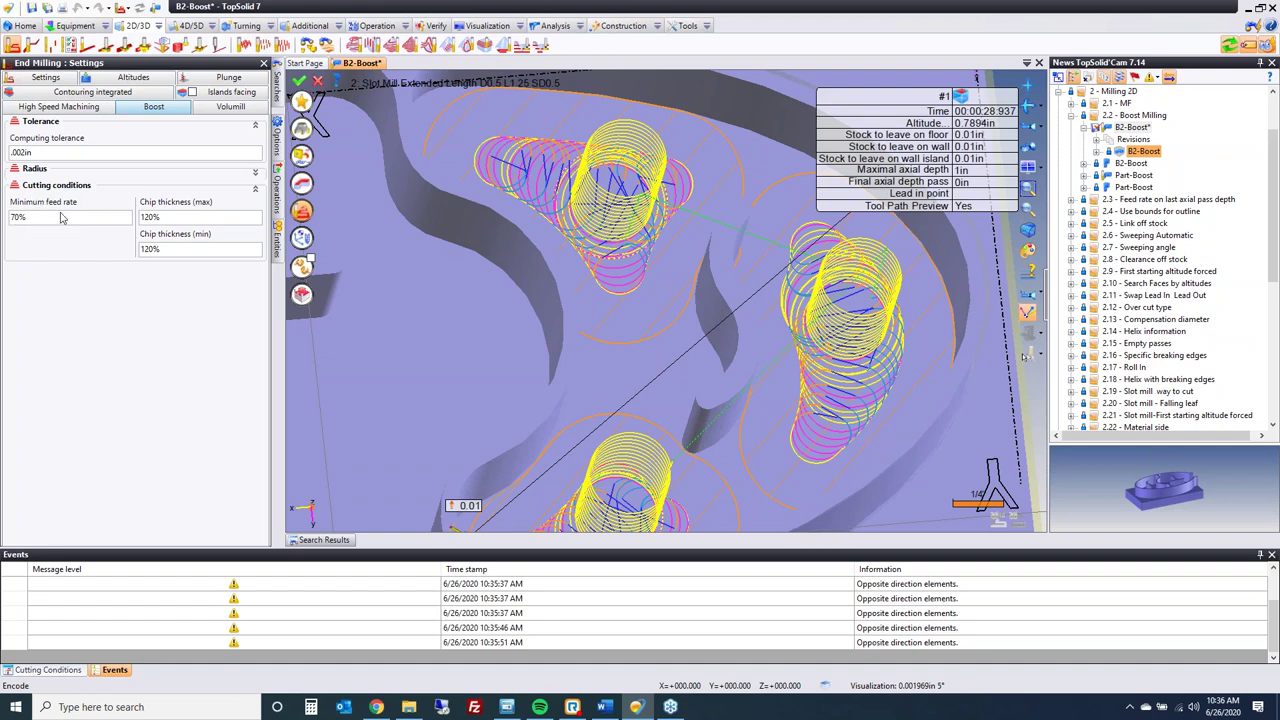
- Set the HSM loop radius of the pocket's Boost toolpath to 0.06 in
click(255, 172)
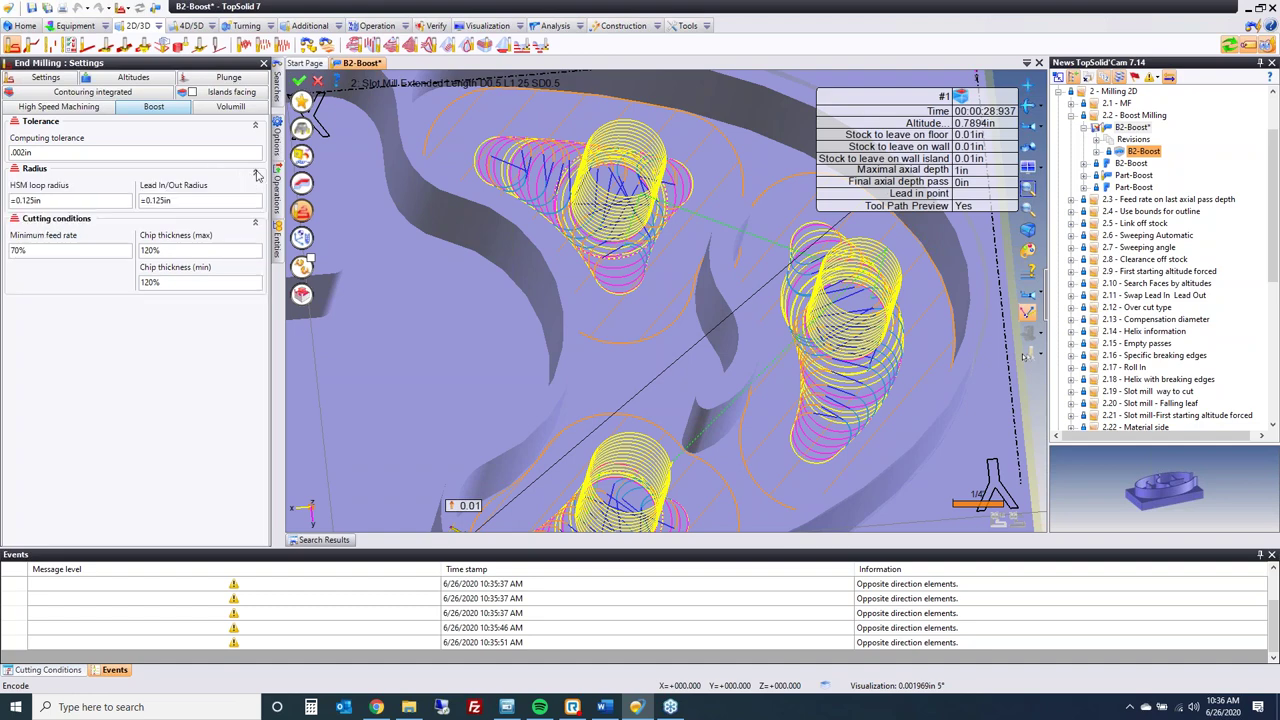
click(72, 201)
key(Return)
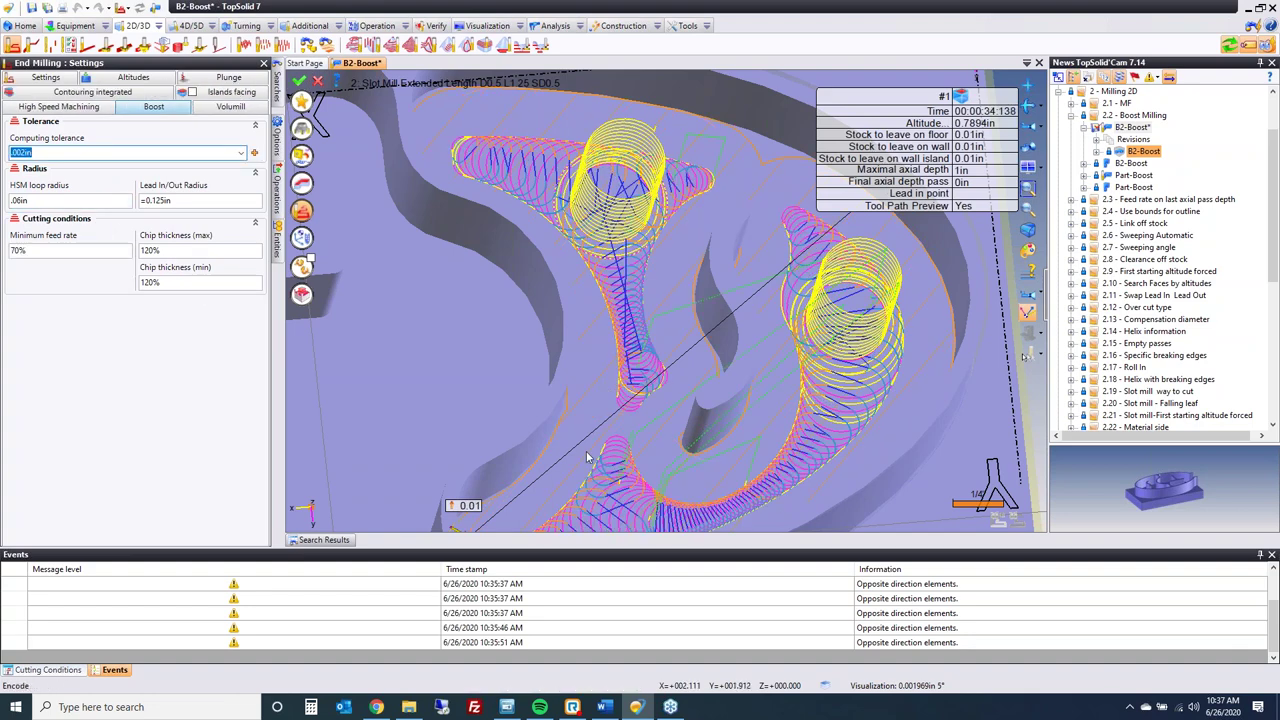
- Set the minimum chip thickness to 50% and validate the pocketing operation
click(171, 287)
text(50)
key(Return)
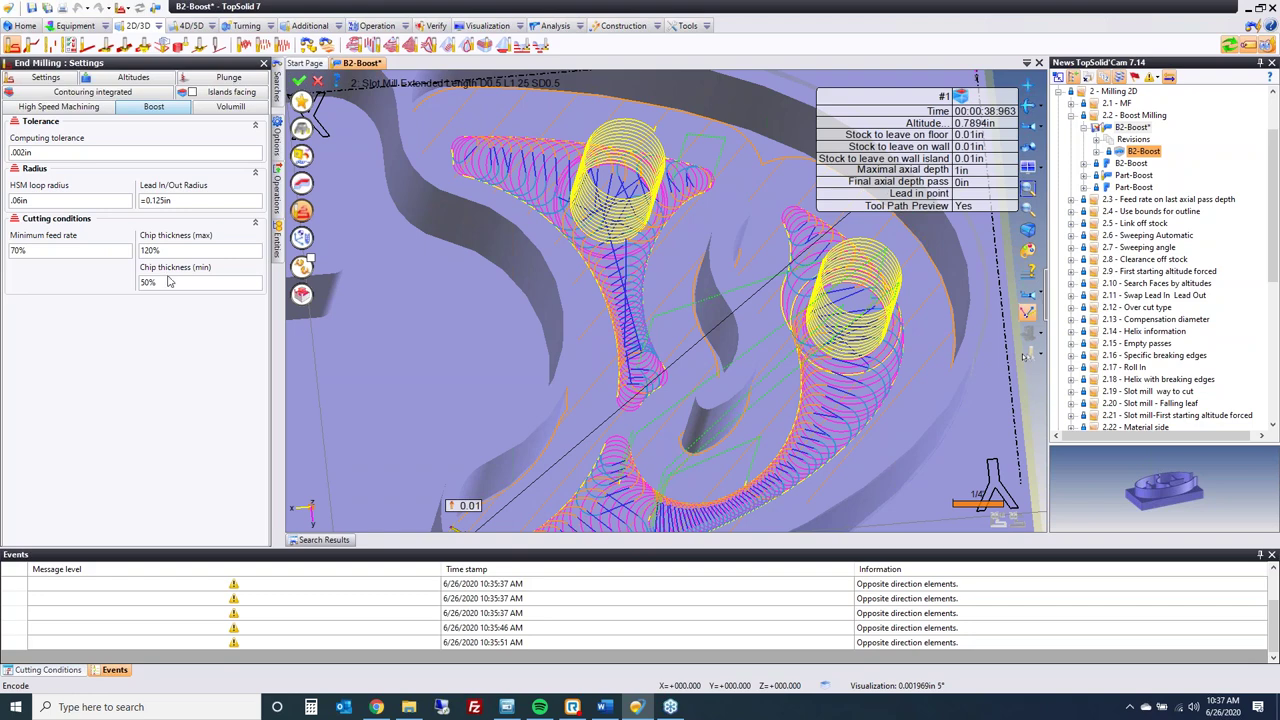
click(299, 81)
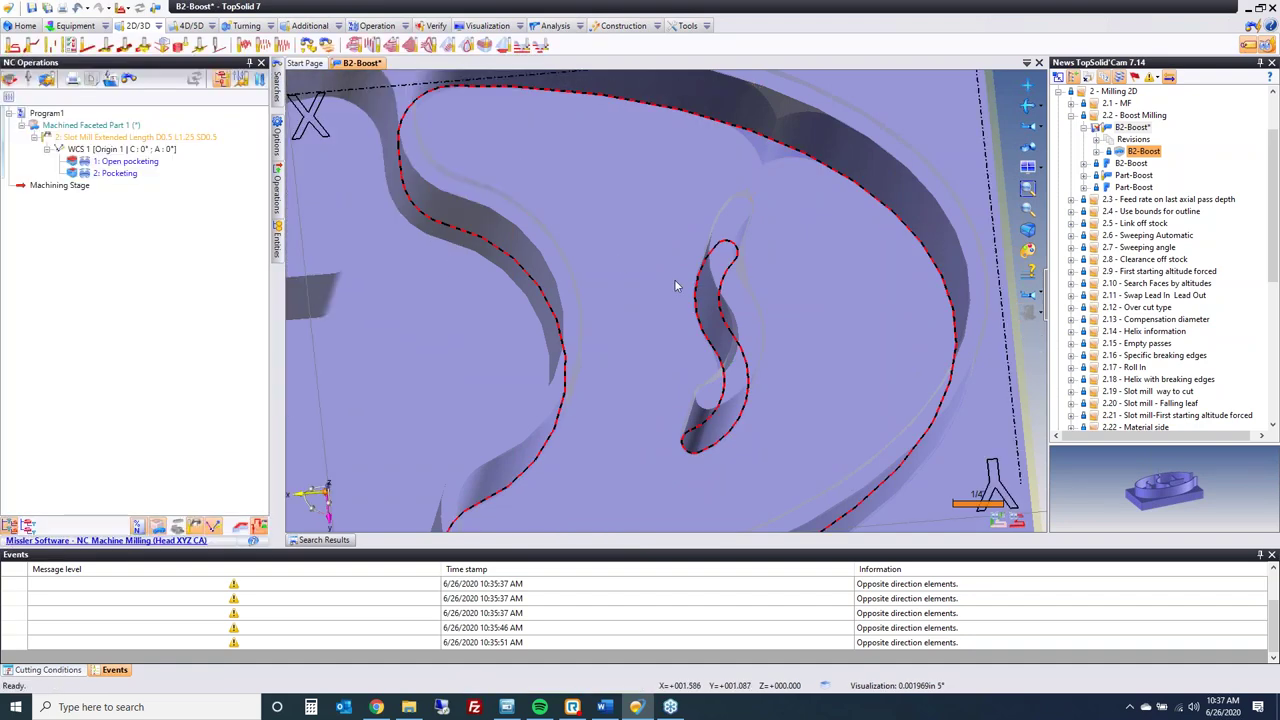
key(Home)
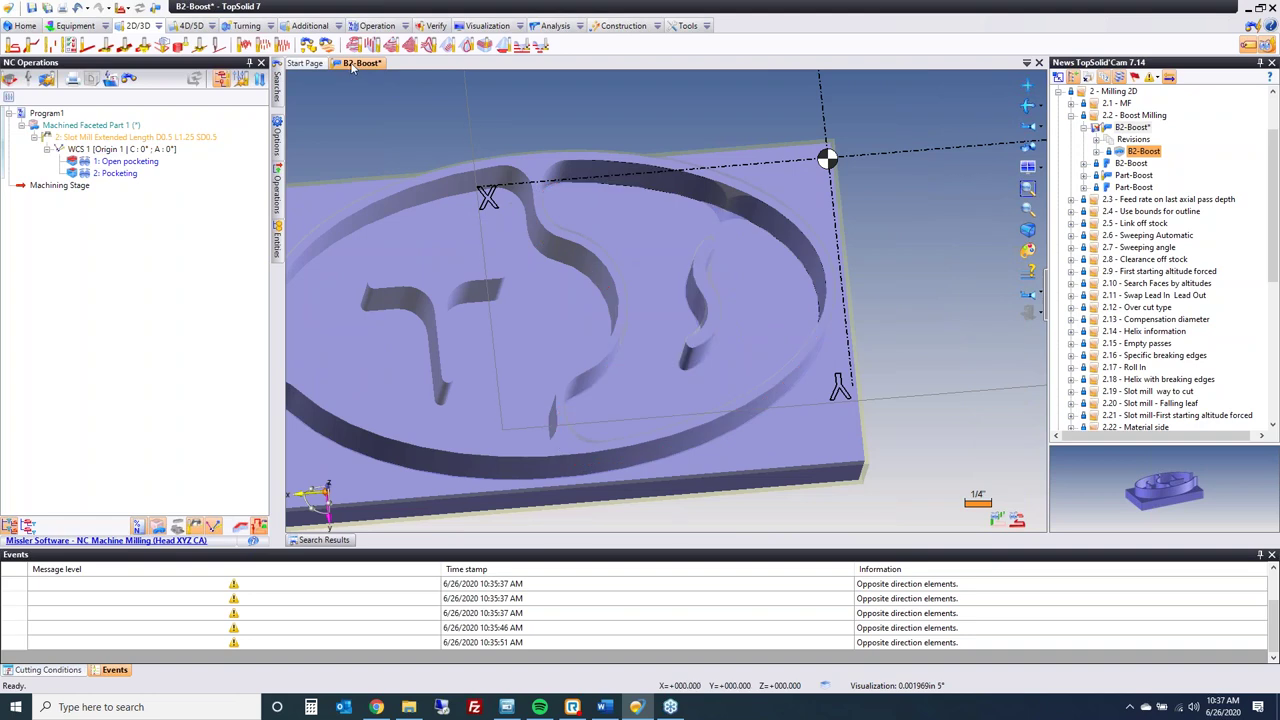
- Close the B2-Boost document without saving and open the Part-Boost machining document
middle_click(355, 64)
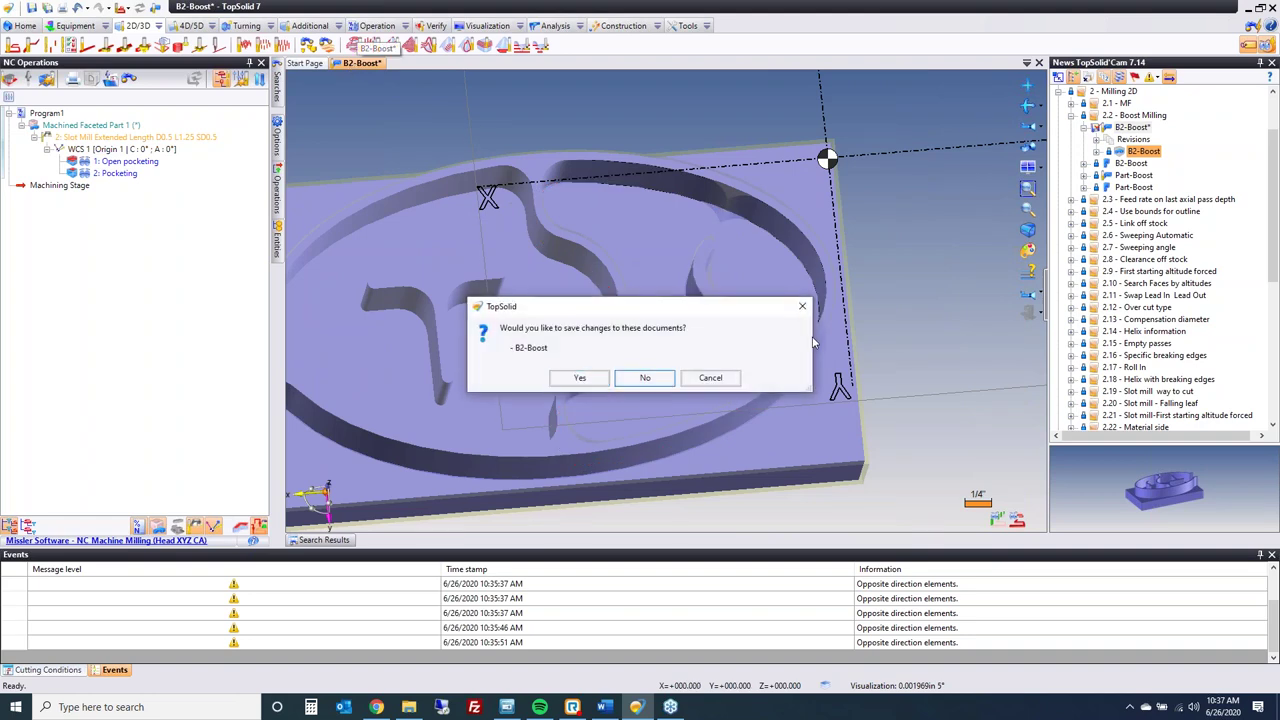
click(643, 374)
click(1134, 176)
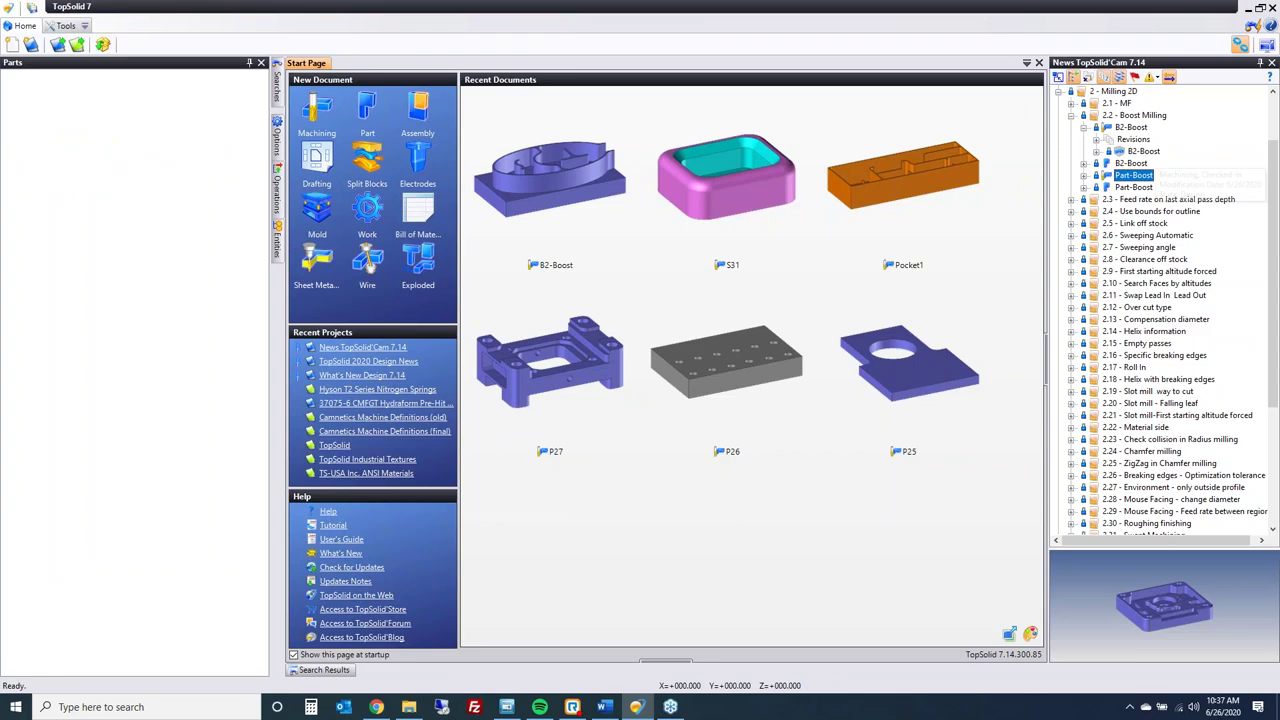
double_click(1134, 176)
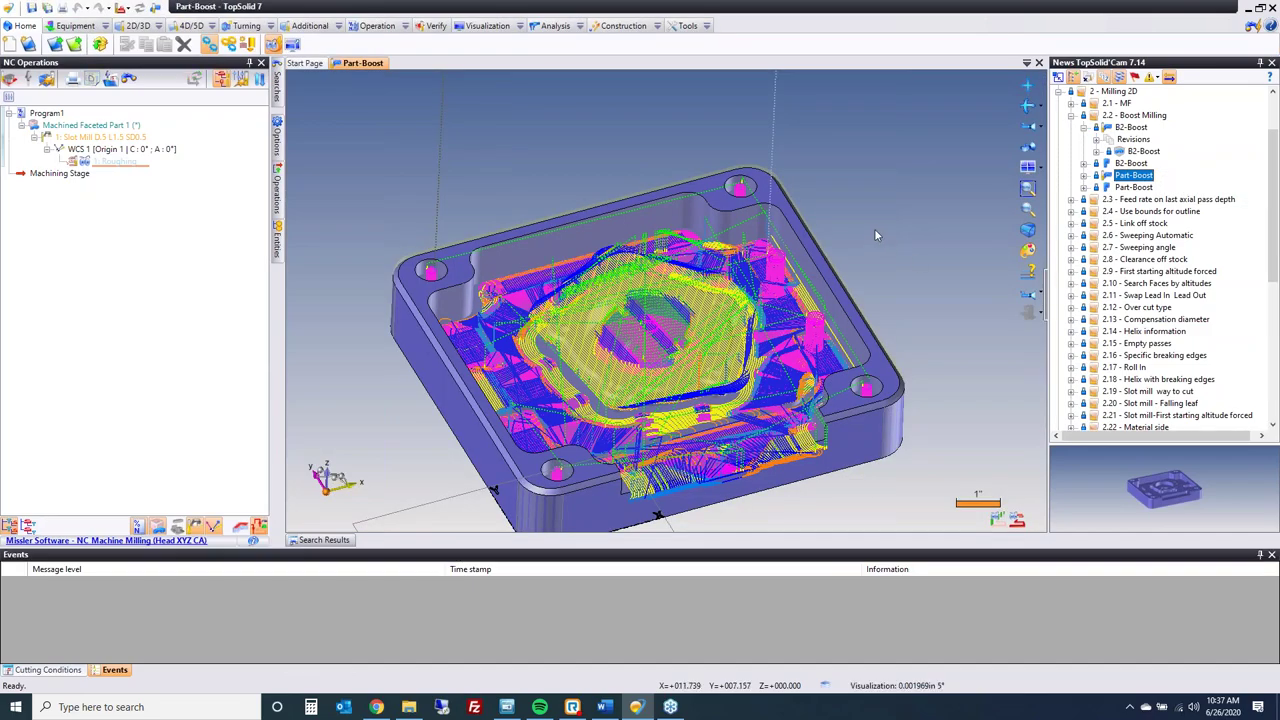
- Examine the roughing toolpath on Part-Boost and open the operation for editing to review its available kinds of machining
middle_drag(875, 225, 918, 208)
scroll(918, 208, up, 3)
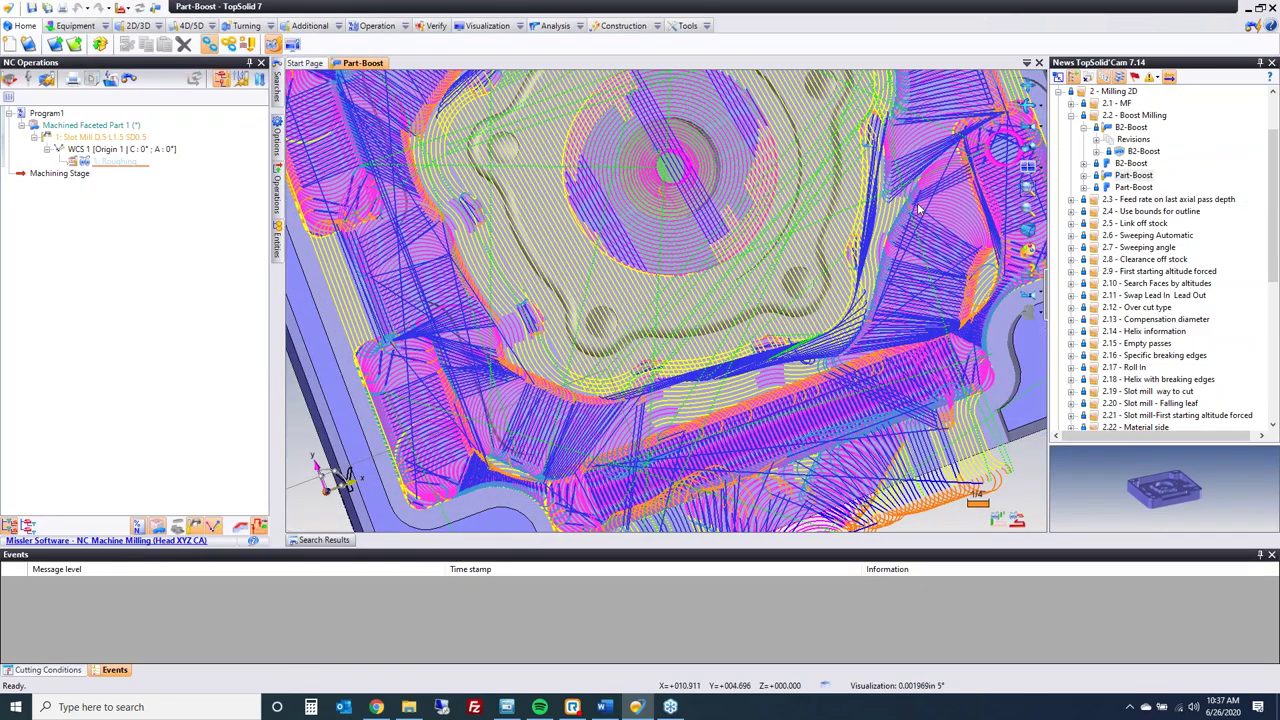
scroll(918, 208, down, 5)
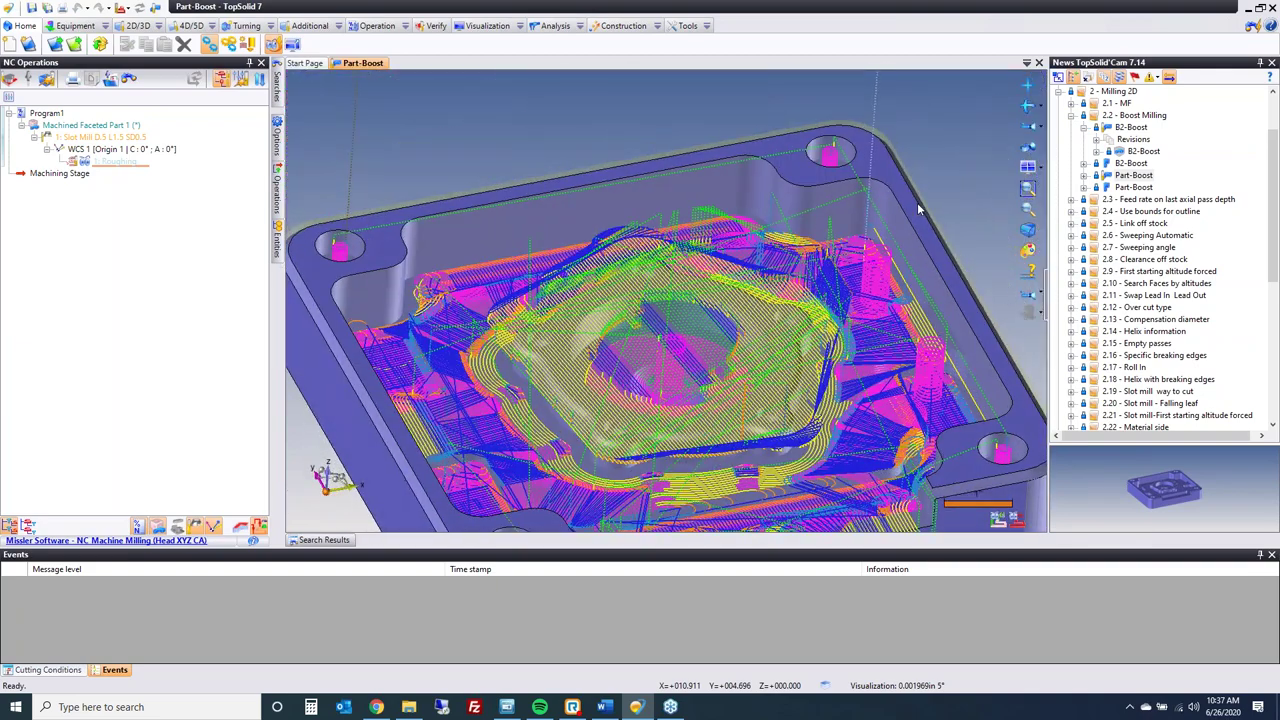
scroll(917, 202, up, 3)
scroll(917, 202, down, 3)
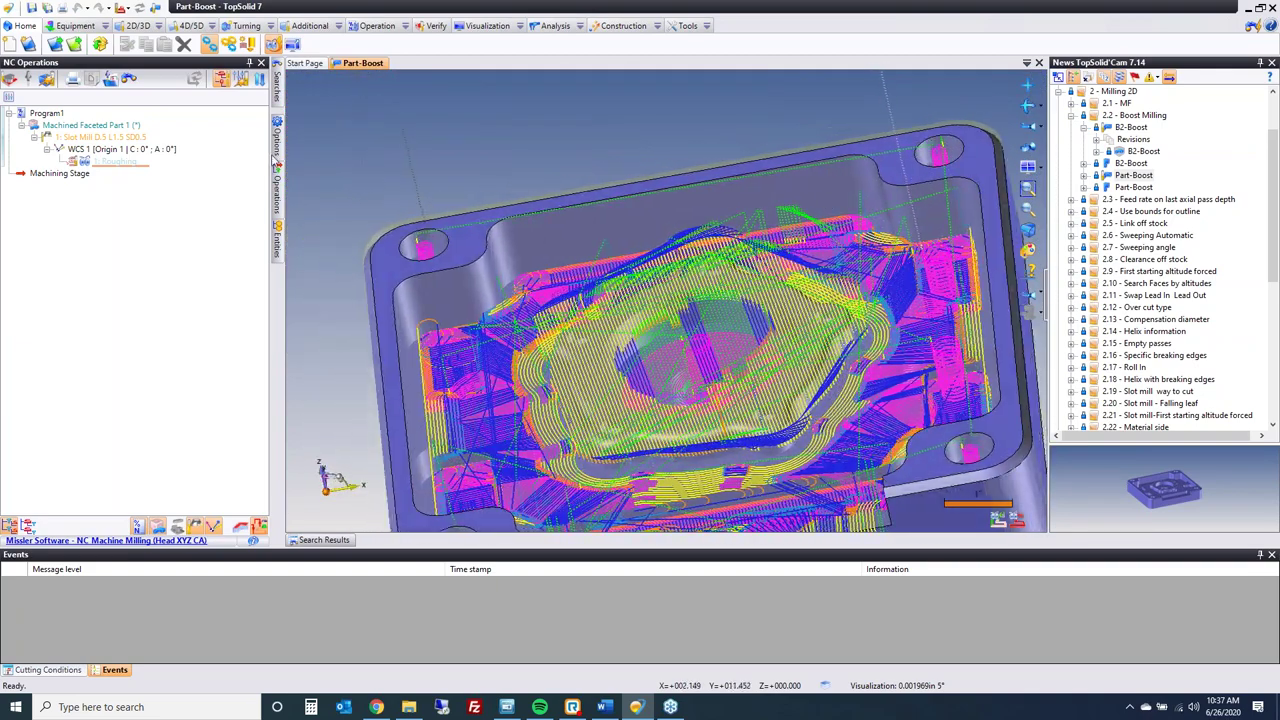
double_click(120, 163)
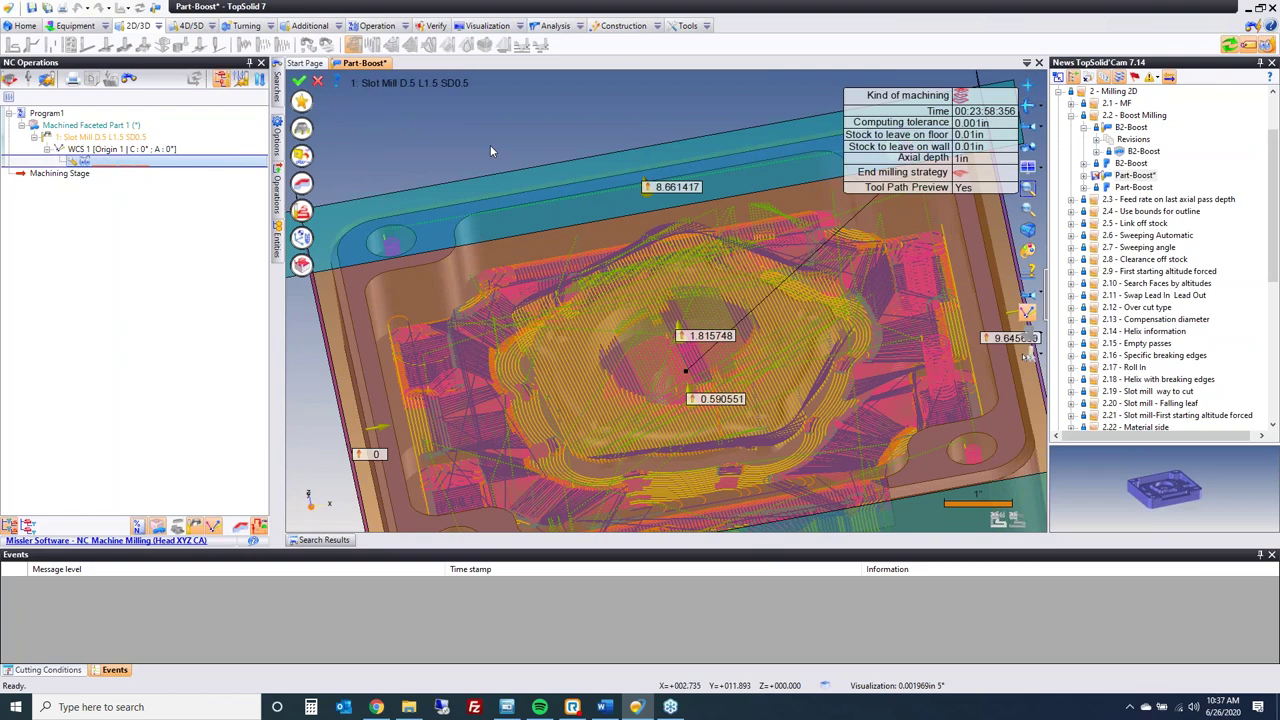
middle_drag(490, 150, 700, 130)
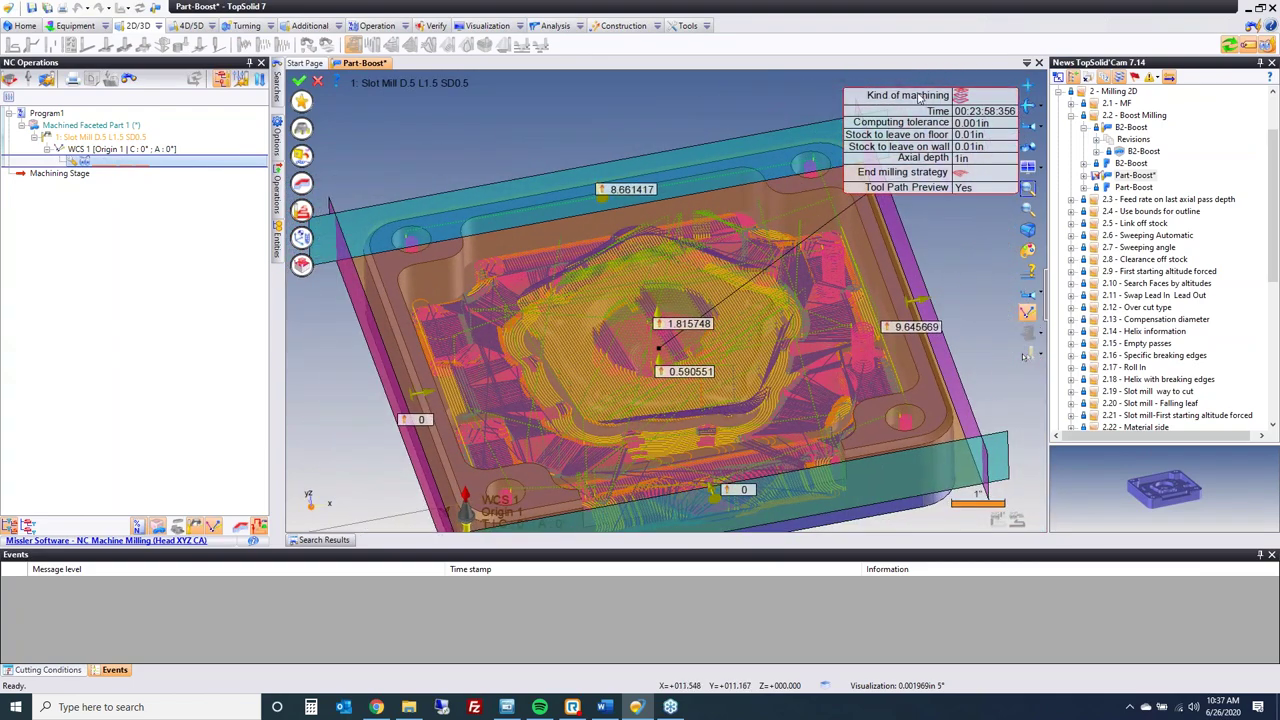
click(960, 96)
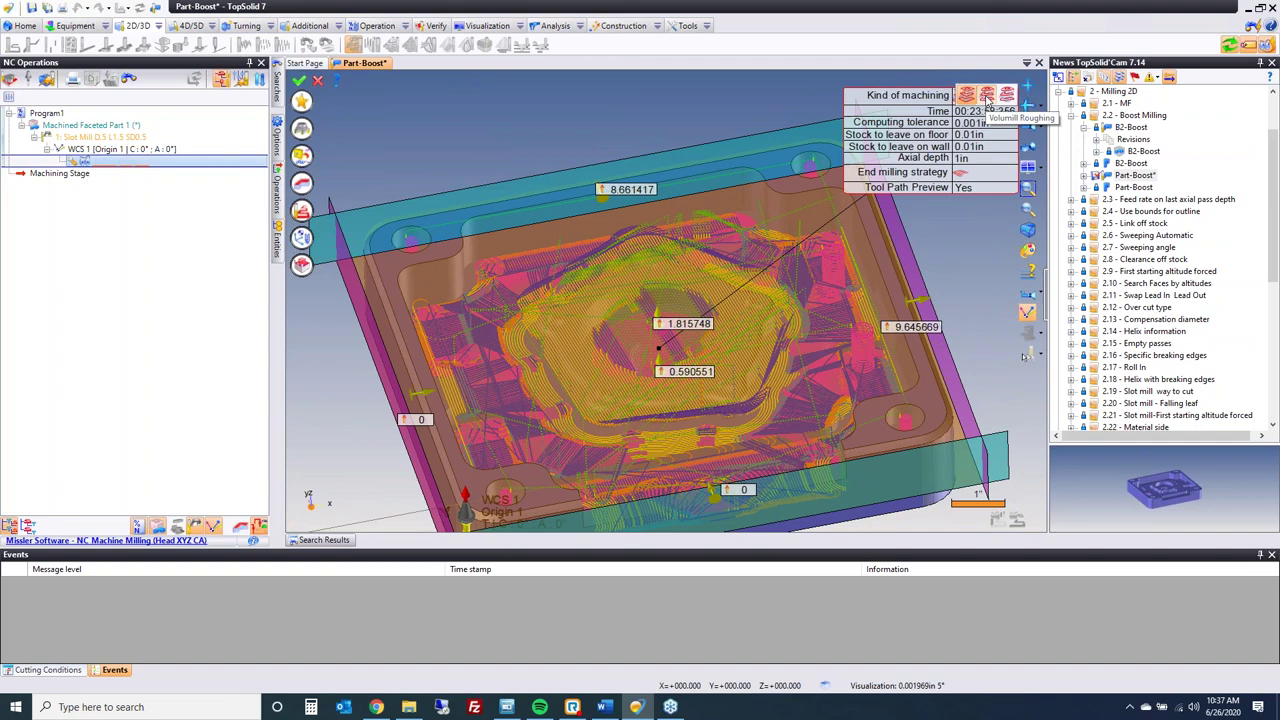
click(988, 98)
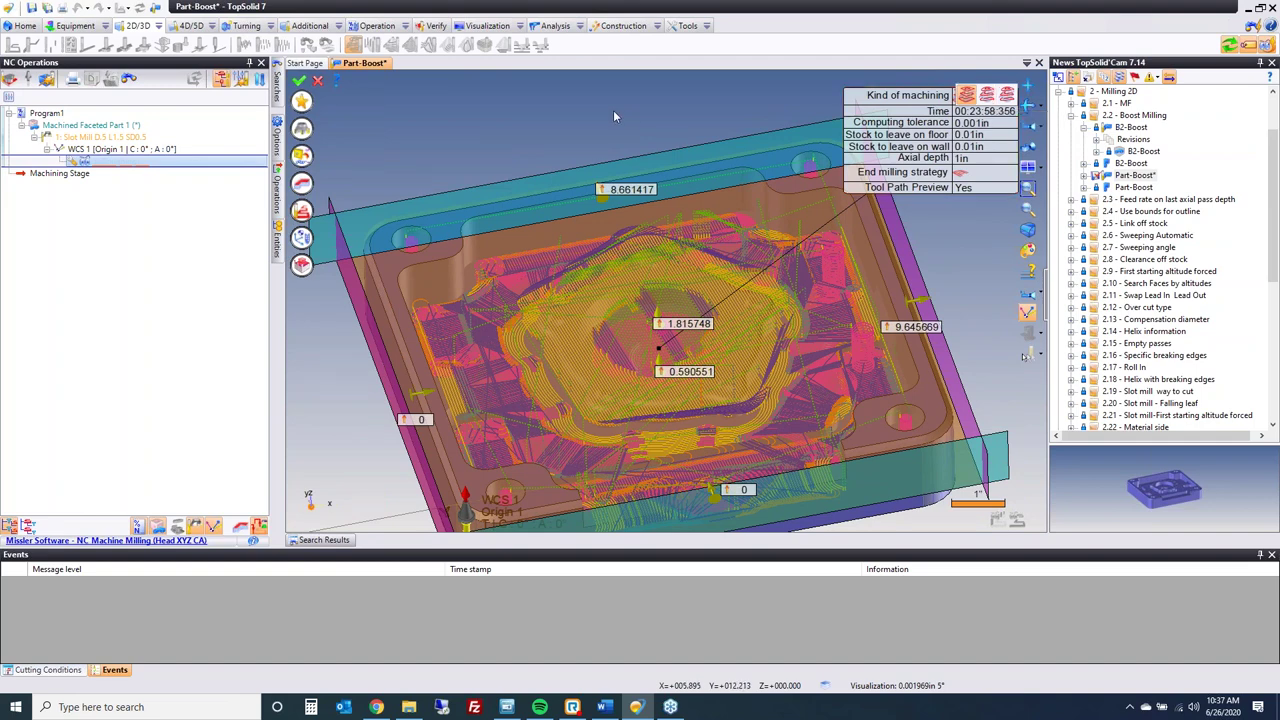
- Choose Boost as the roughing operation's end milling strategy, review its Boost radius and cutting condition settings, and validate the operation
click(303, 210)
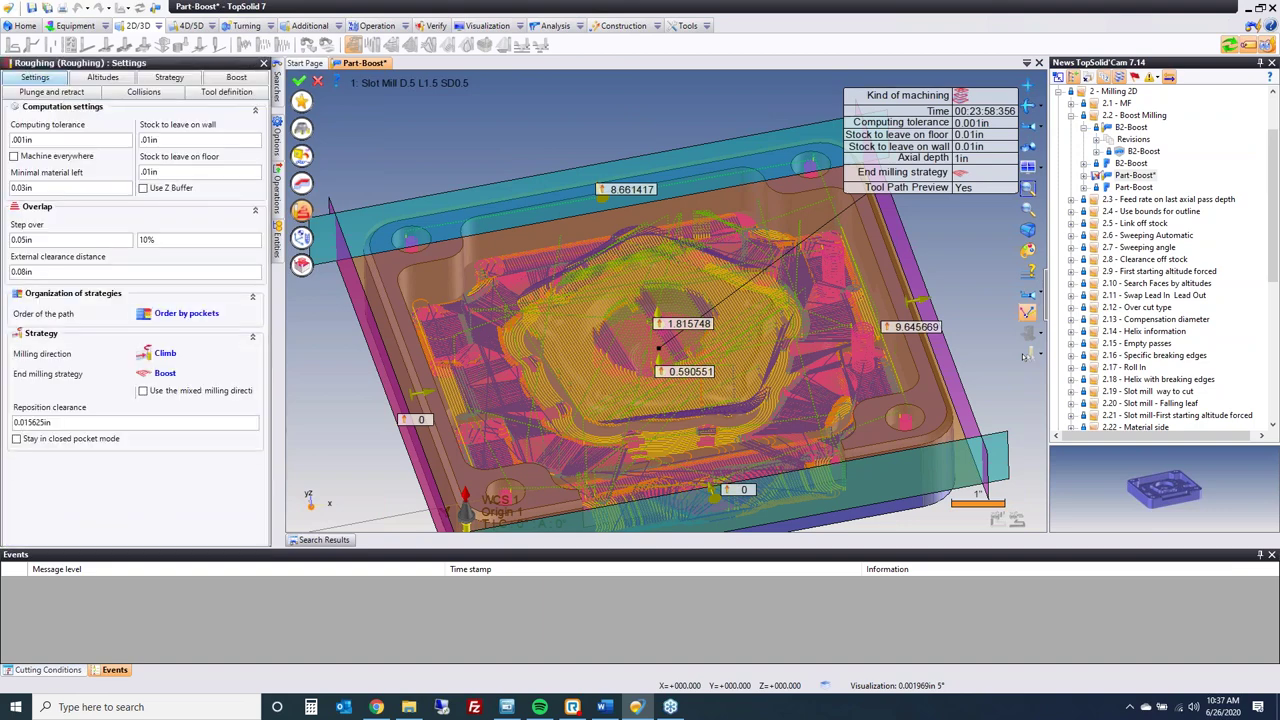
click(163, 376)
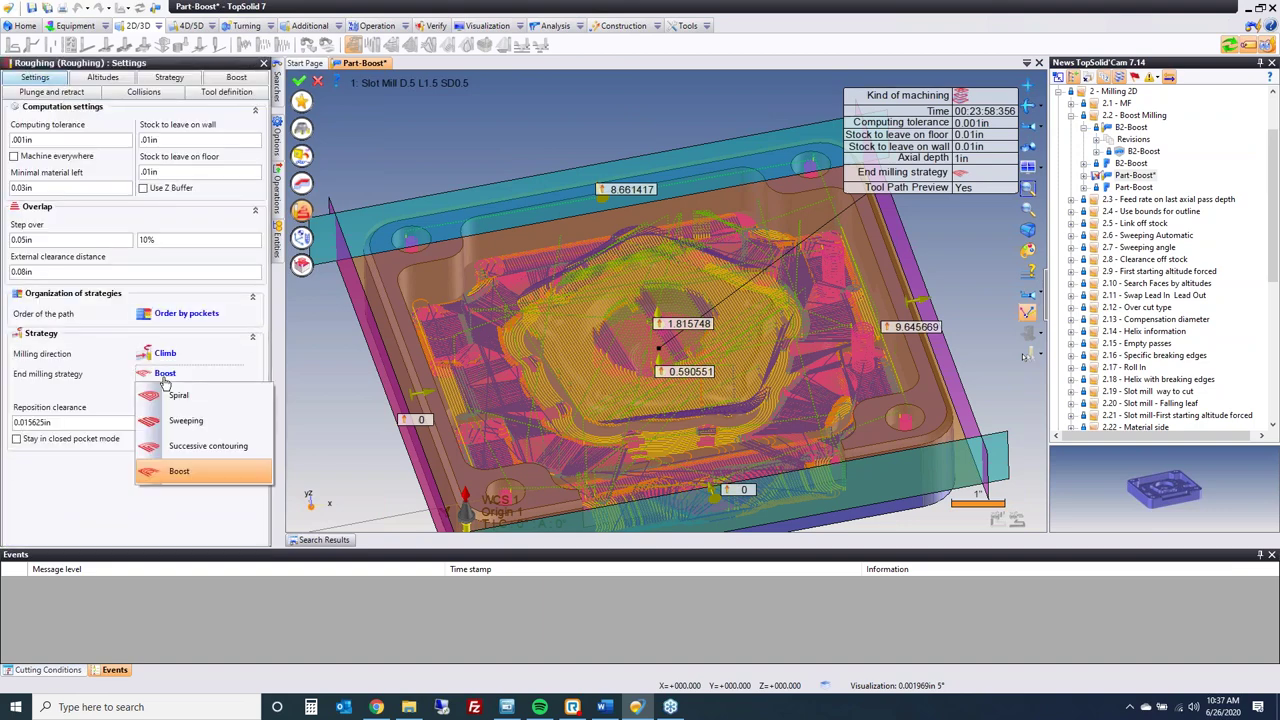
click(174, 480)
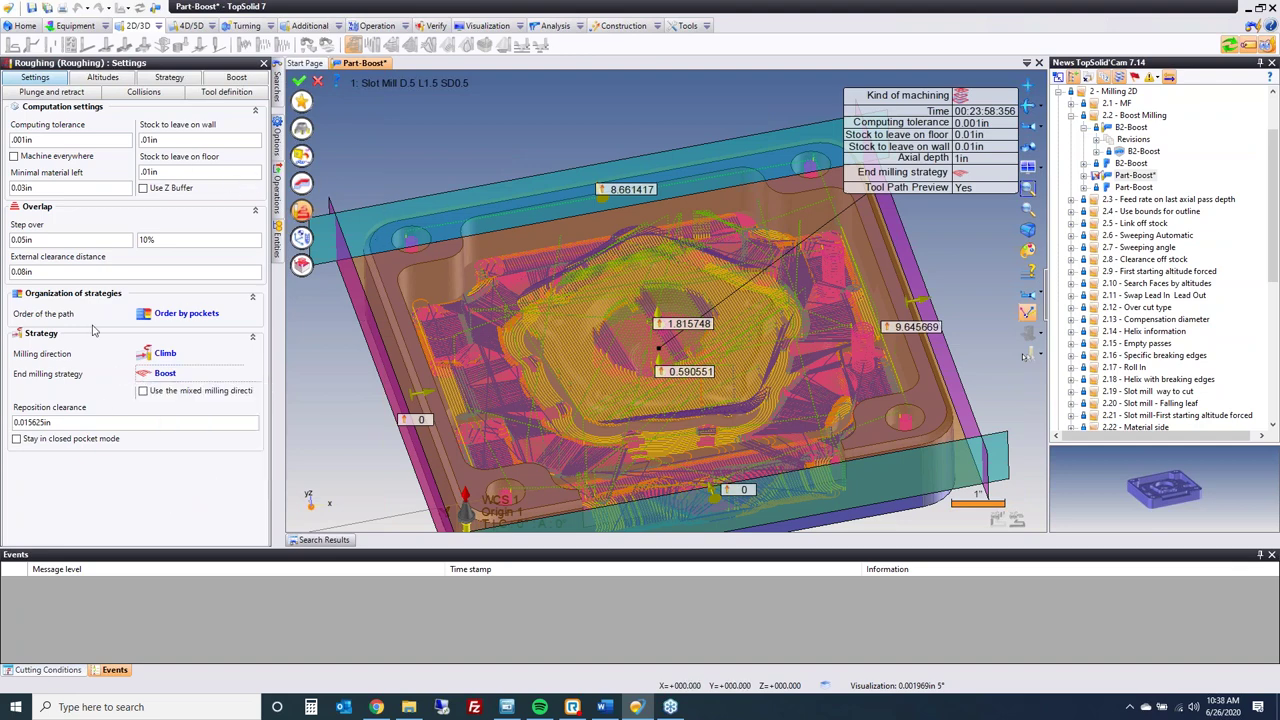
click(237, 79)
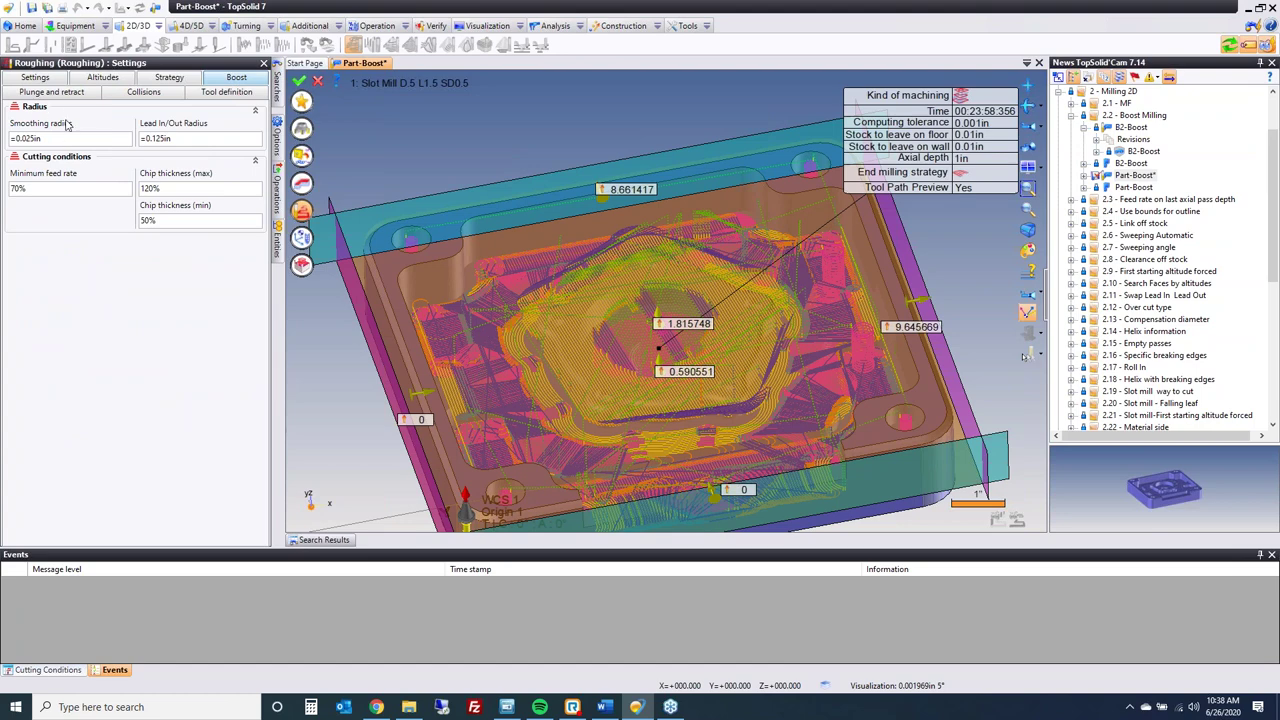
click(42, 79)
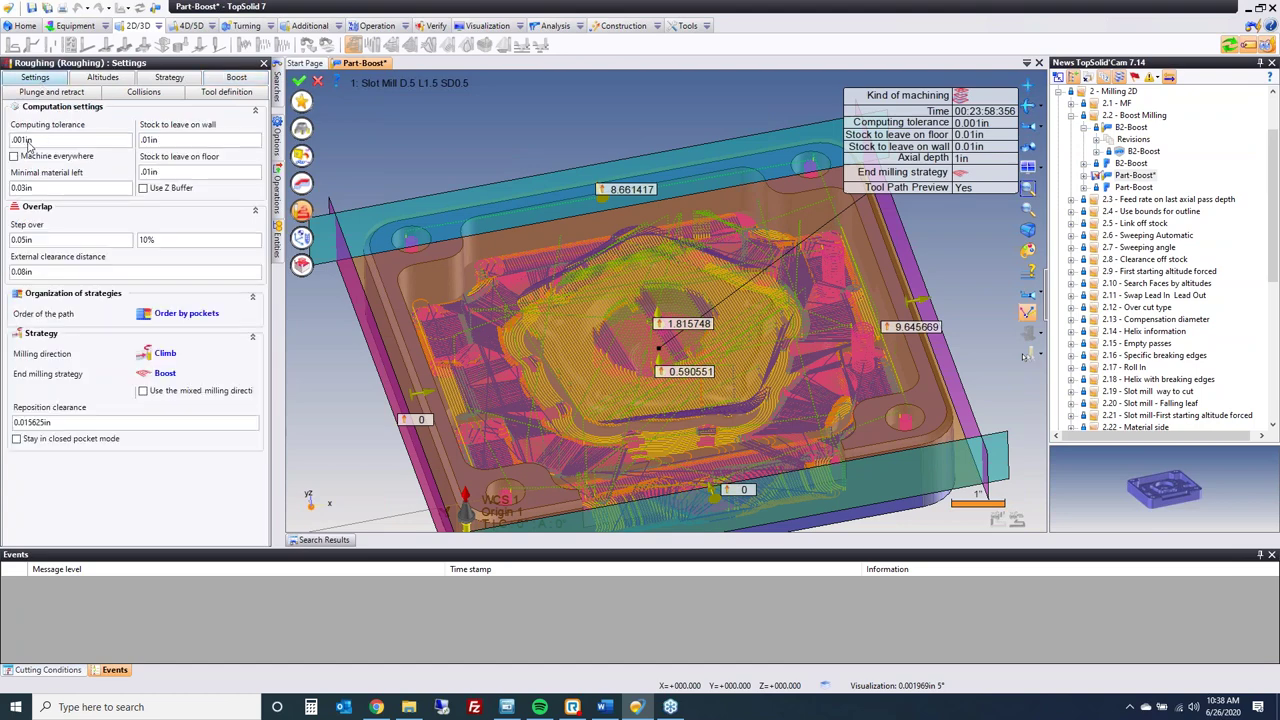
click(299, 80)
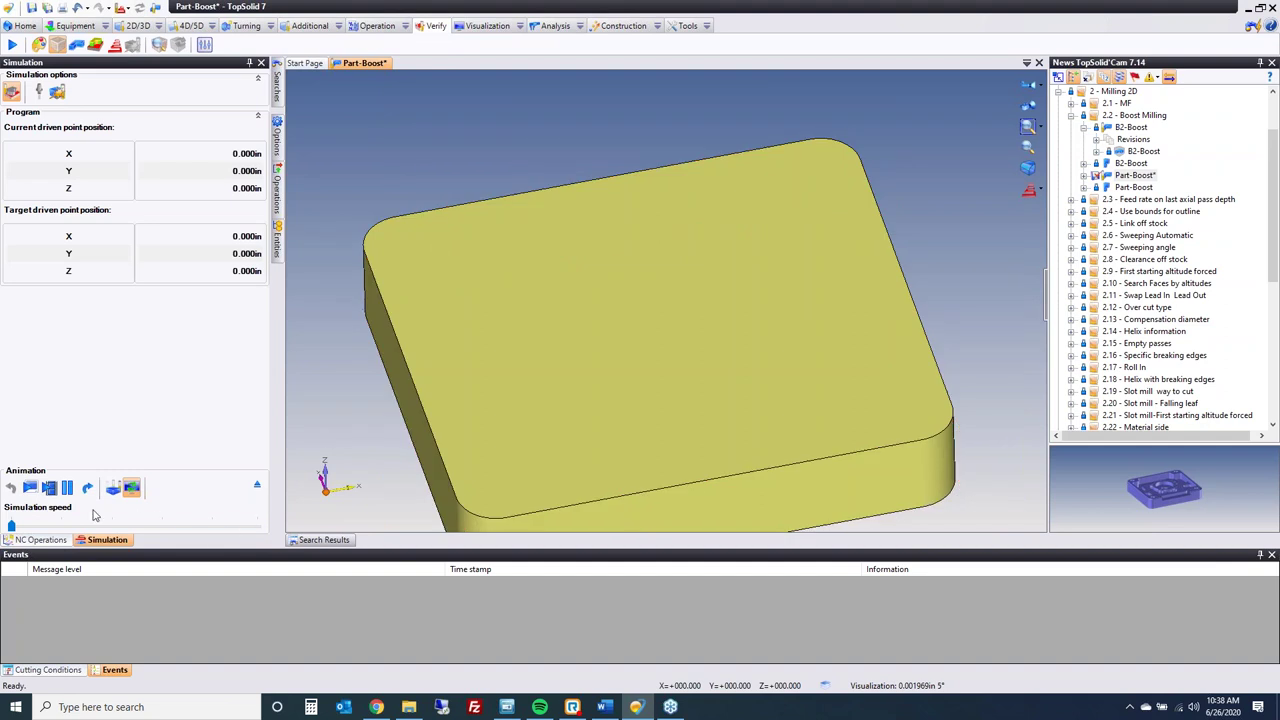
- Run the material removal simulation of the Part-Boost roughing, adjusting the simulation speed while viewing the cut
click(49, 487)
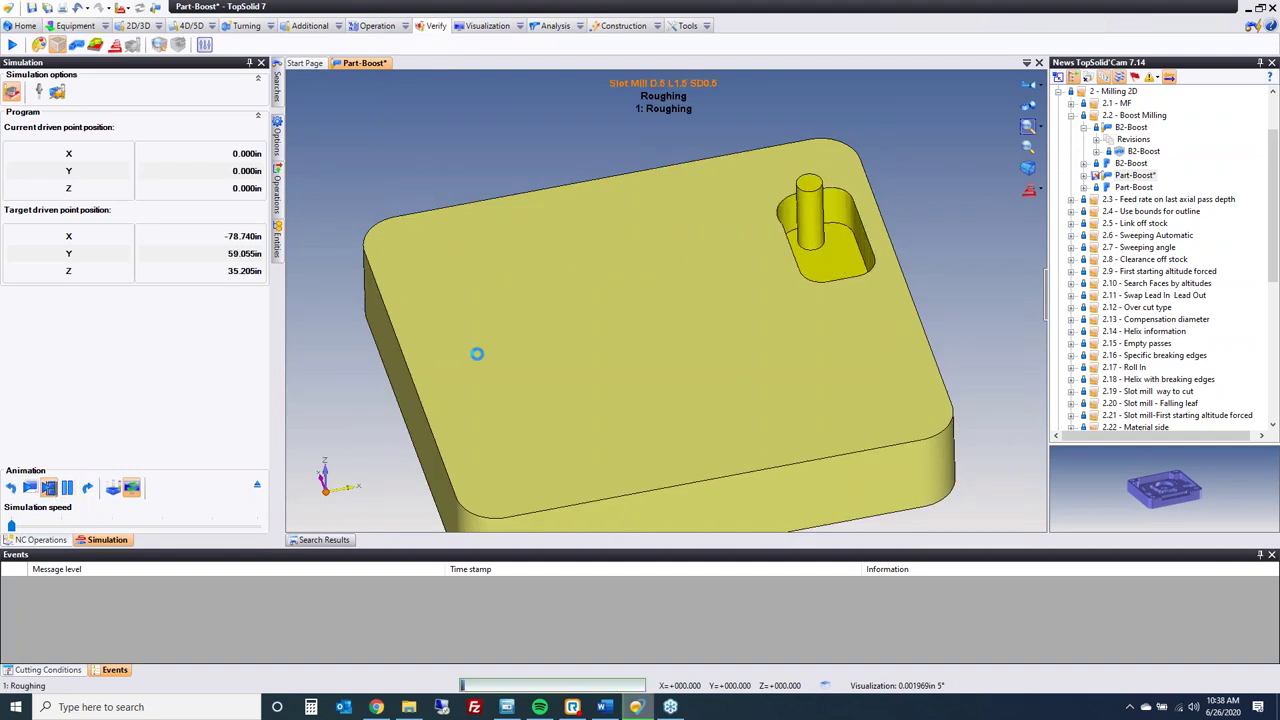
click(113, 488)
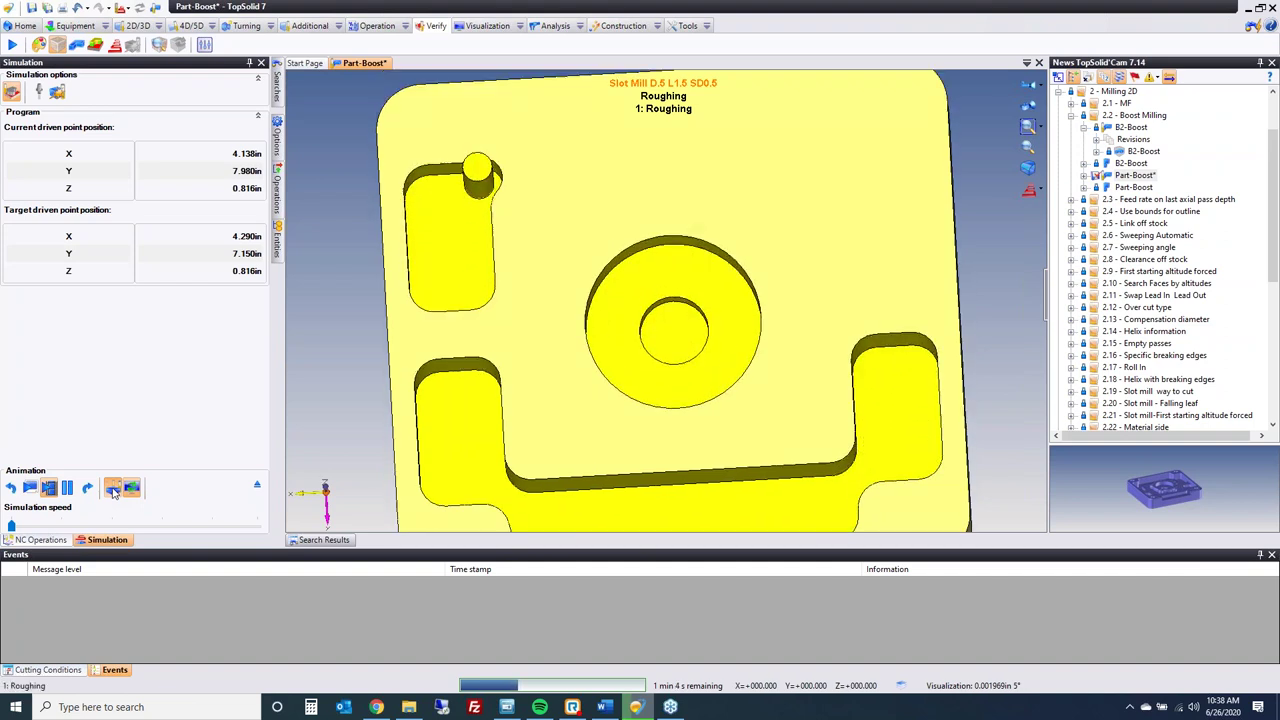
click(90, 520)
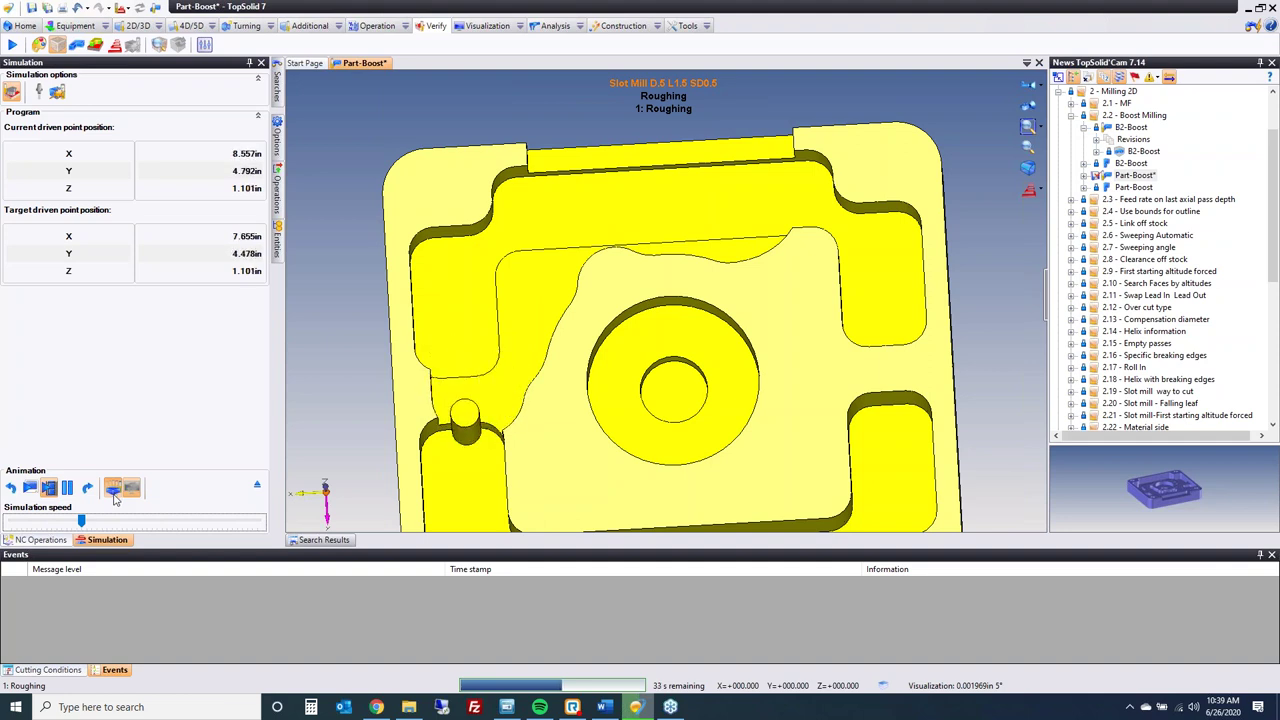
key(Left)
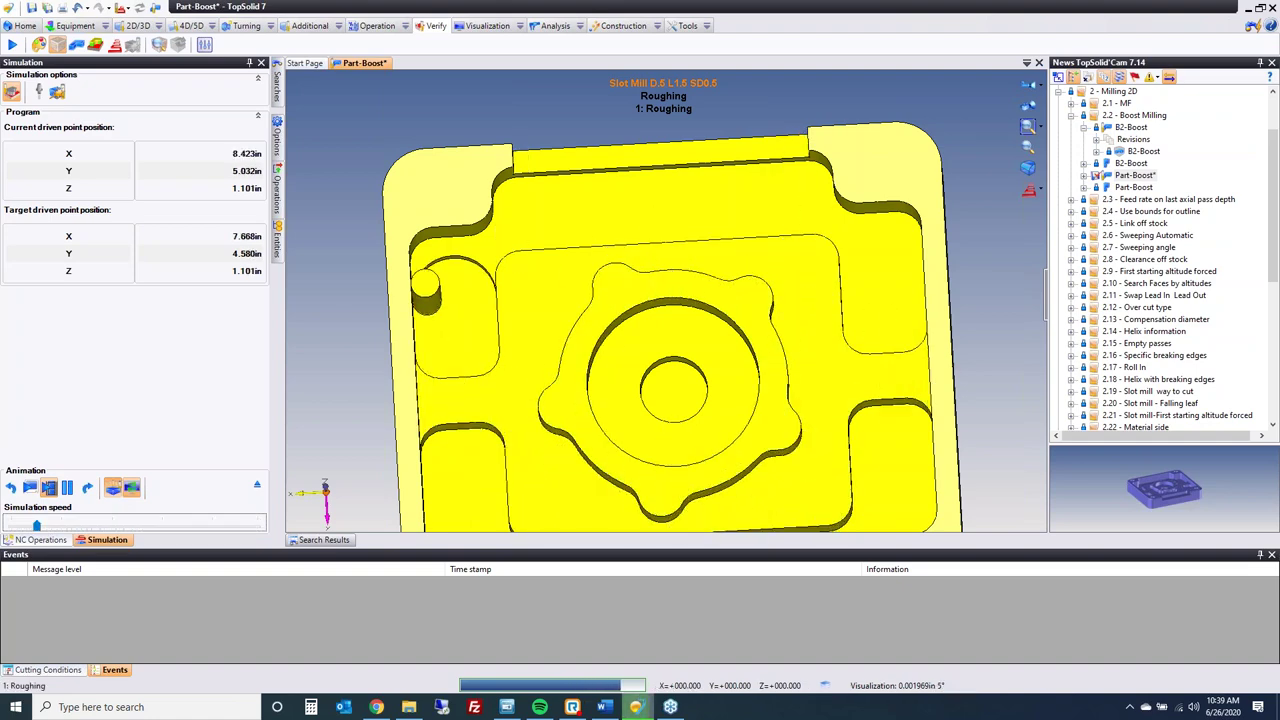
click(257, 489)
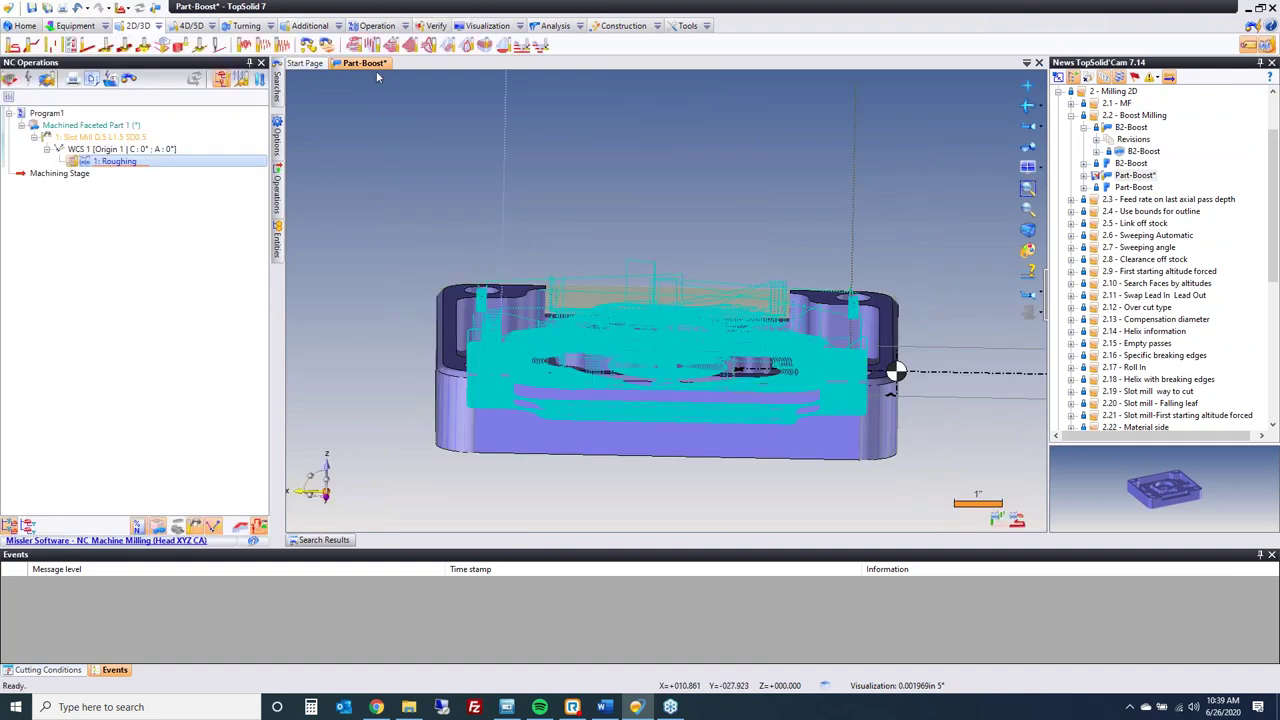
- Close Part-Boost without saving and open the B2 machining document from the 2.3 - Feed rate on last axial pass depth folder
middle_click(359, 64)
click(646, 374)
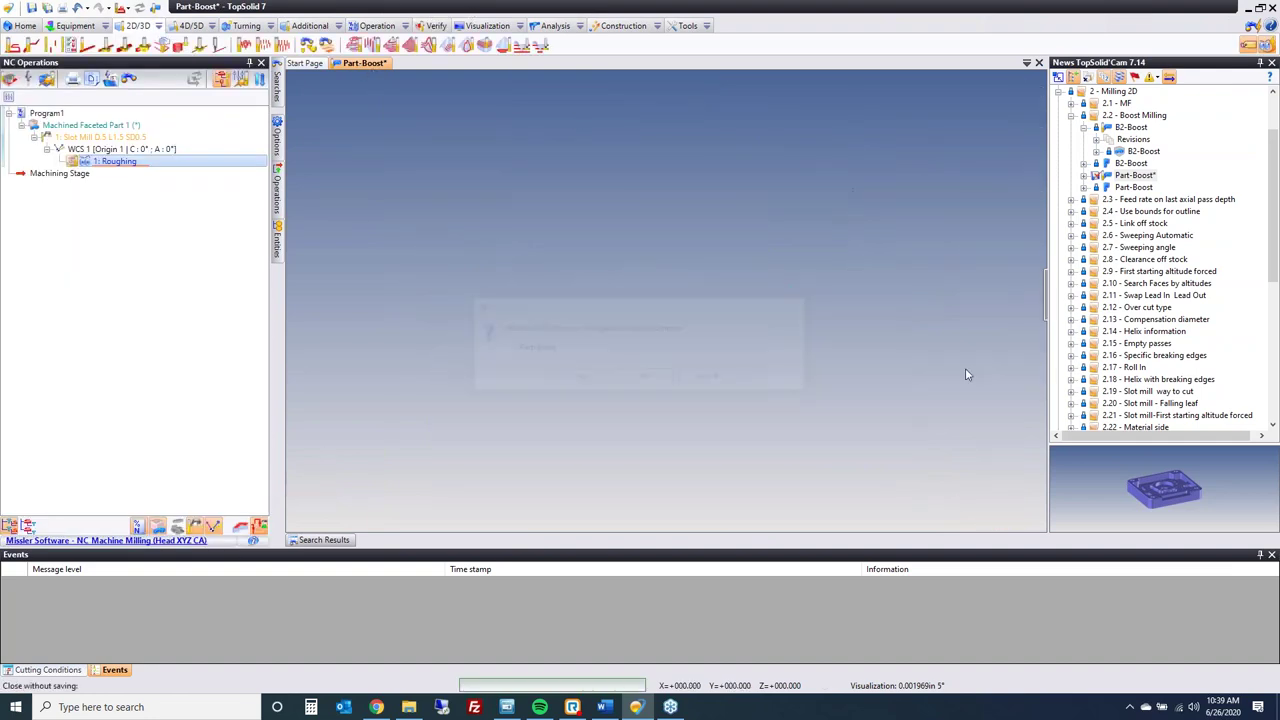
click(1071, 116)
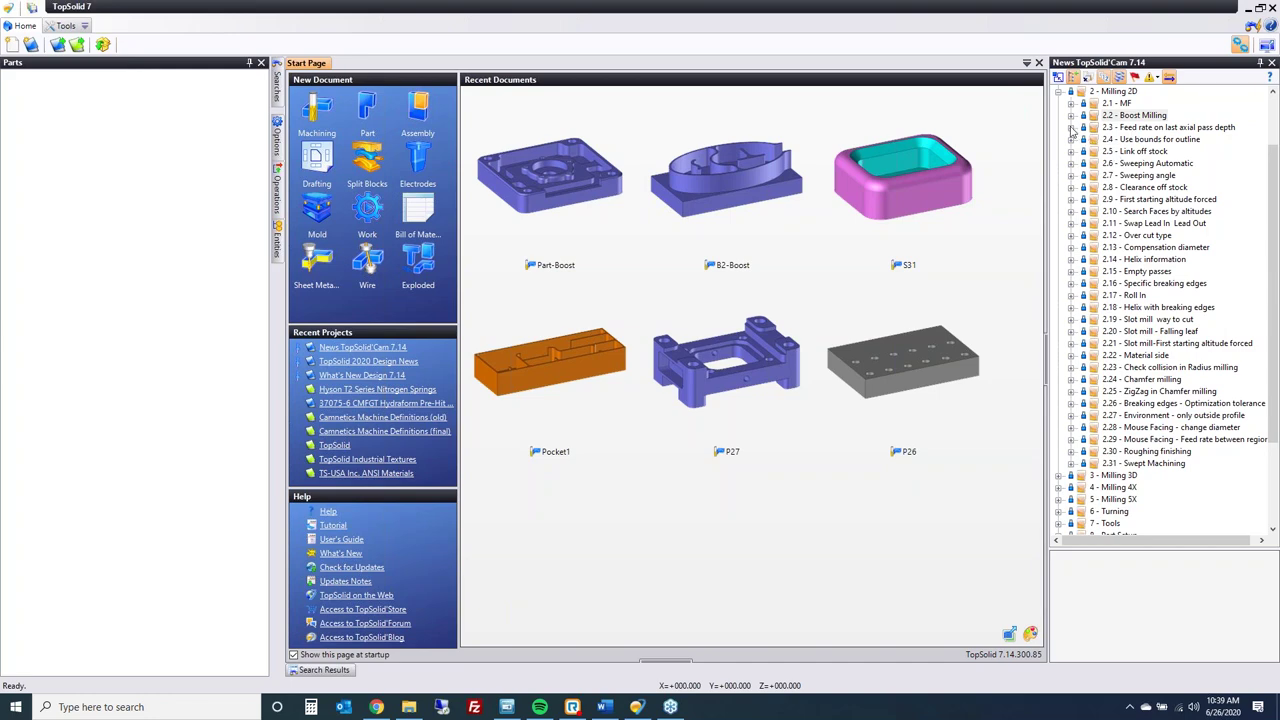
click(1071, 127)
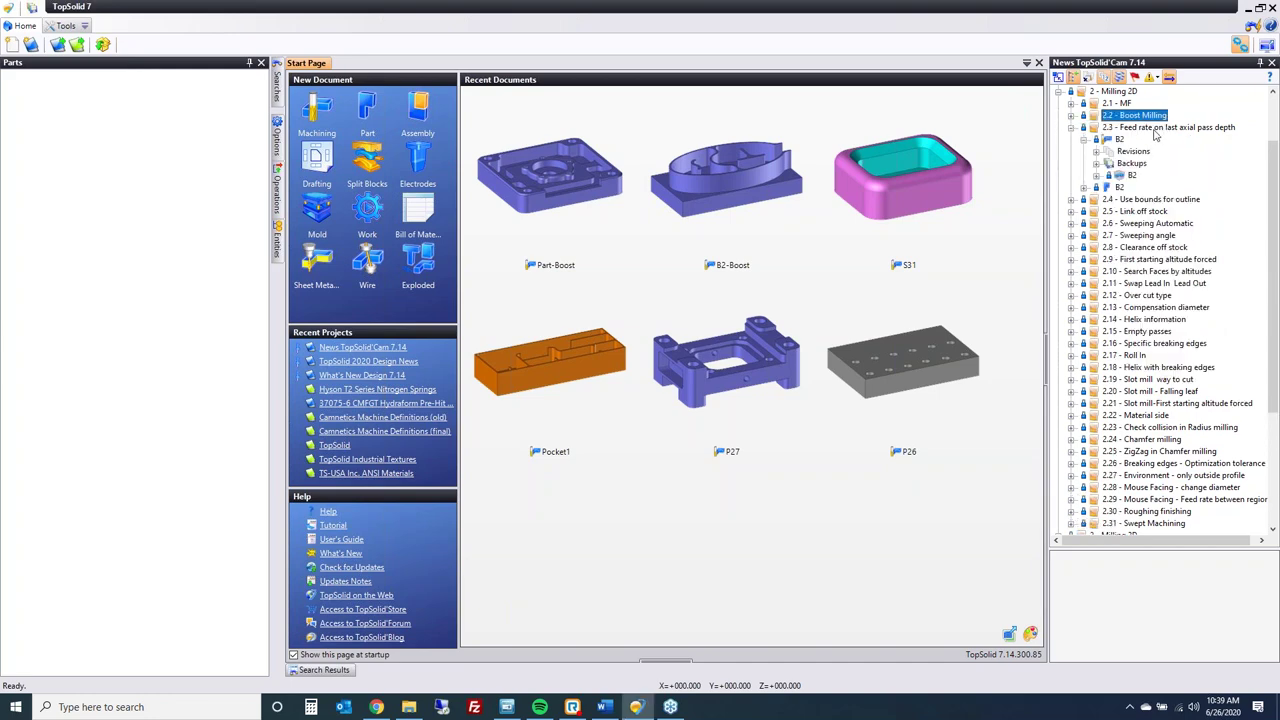
double_click(1120, 140)
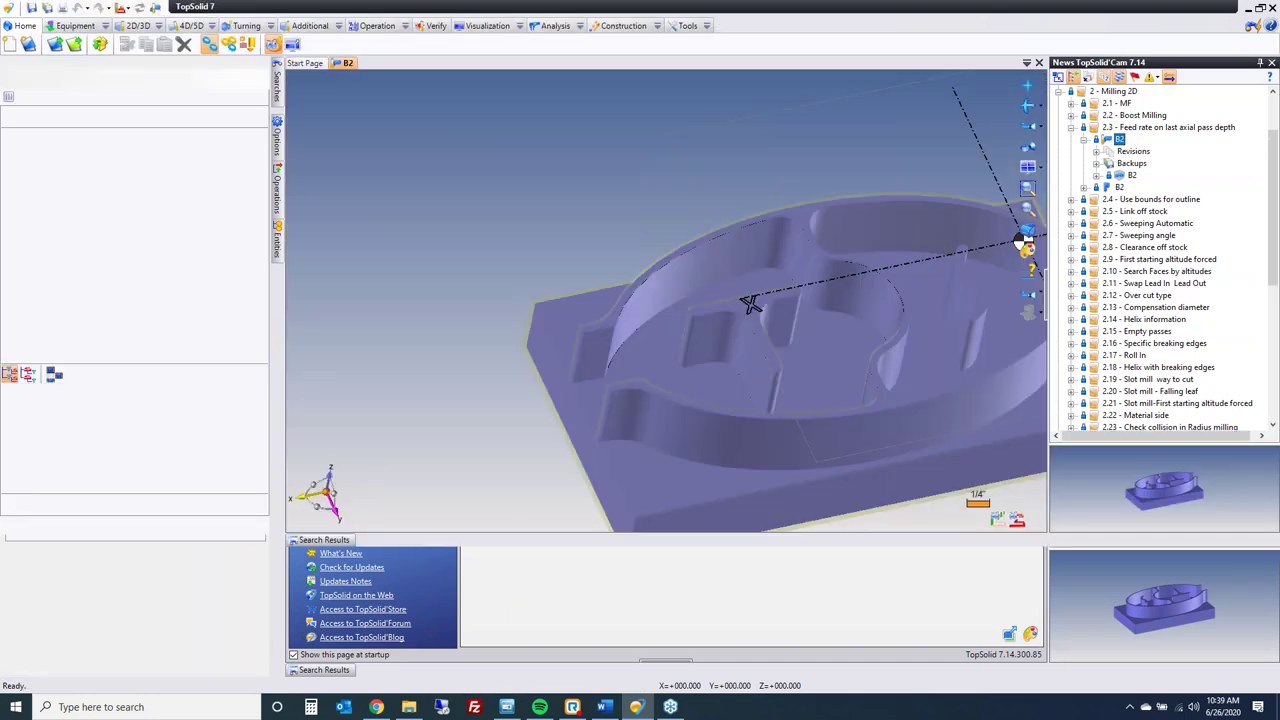
- Edit the Feedrate on last axial pass depth operation, confirm a 150% final axial feed rate factor, check its cutting conditions, and validate
double_click(145, 197)
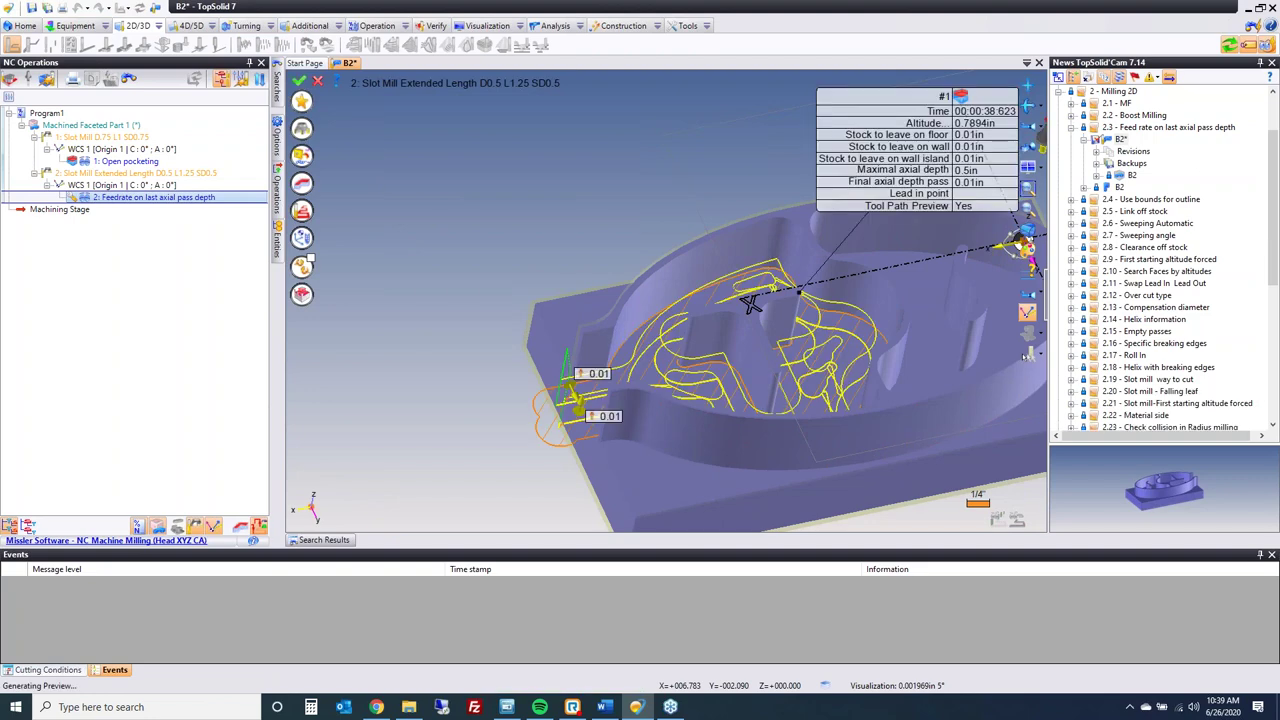
scroll(757, 291, up, 3)
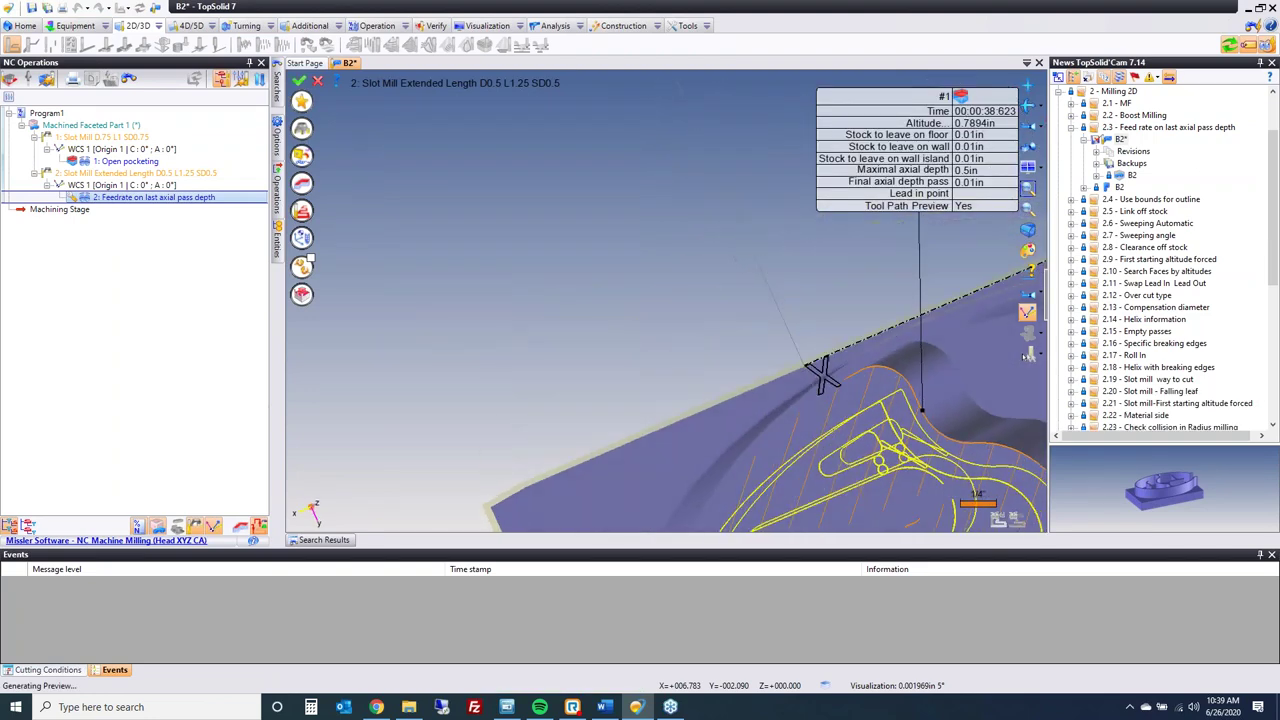
scroll(757, 291, down, 3)
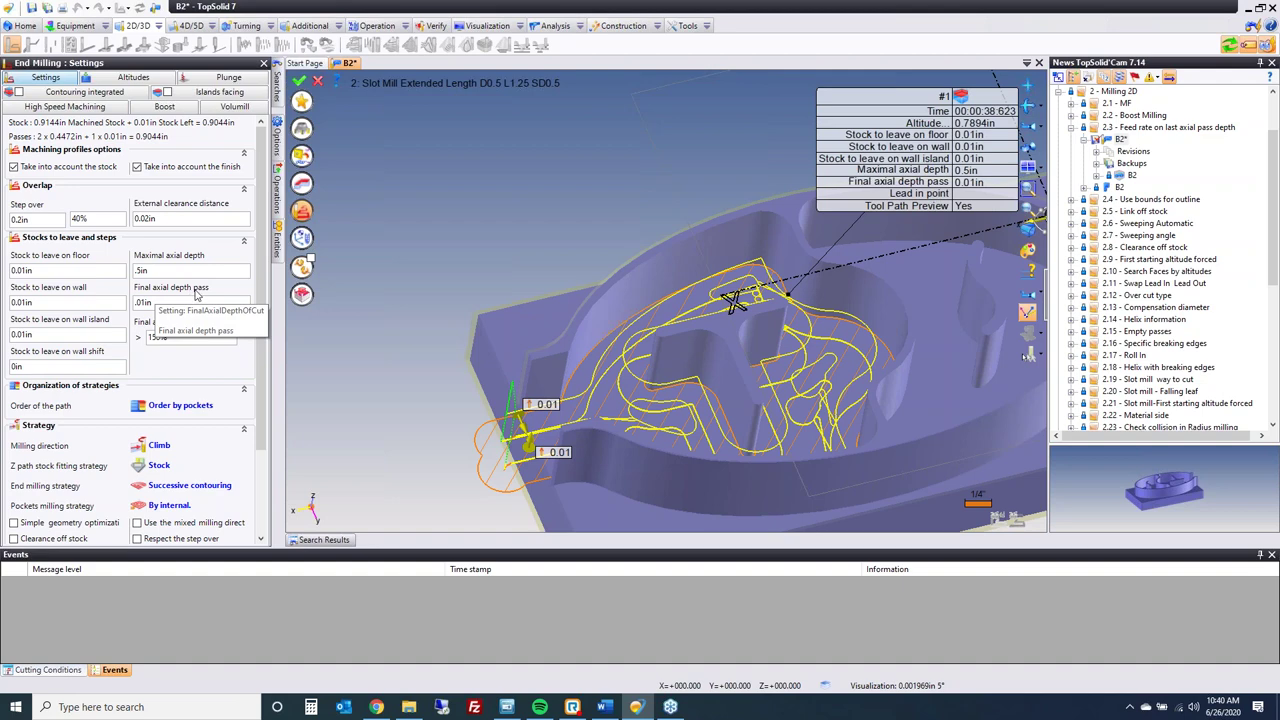
click(216, 324)
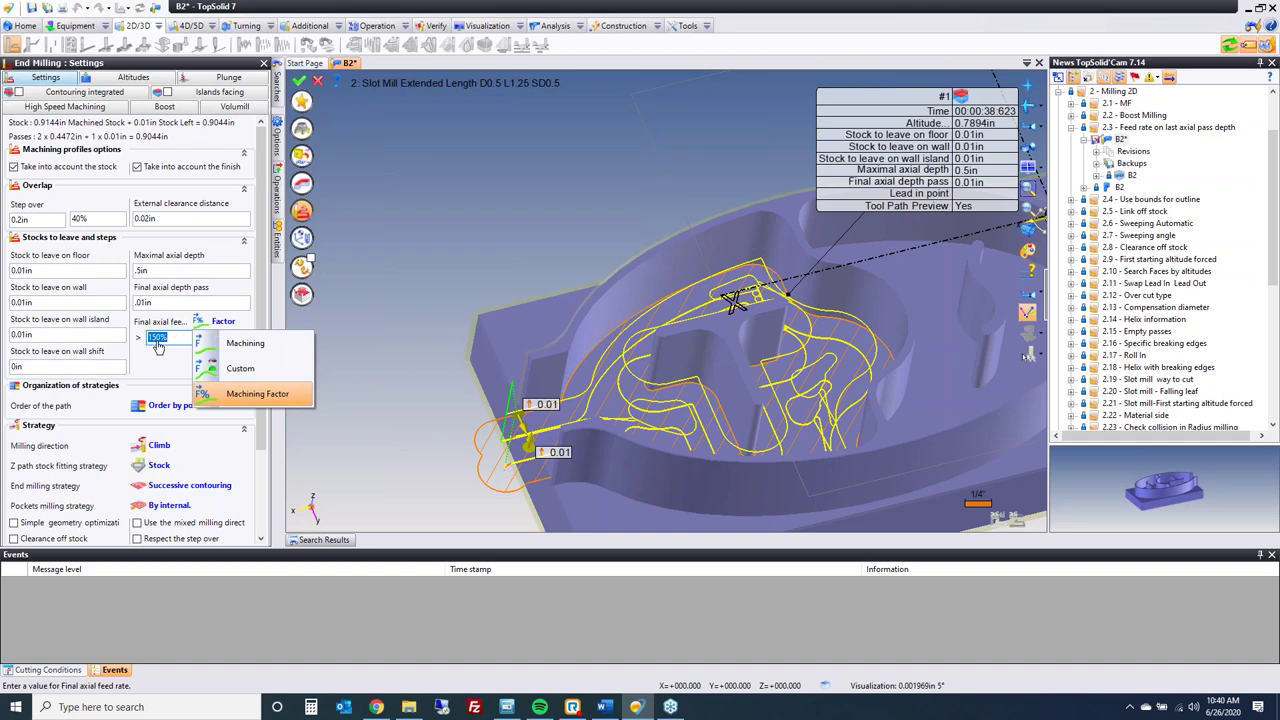
key(Return)
click(303, 157)
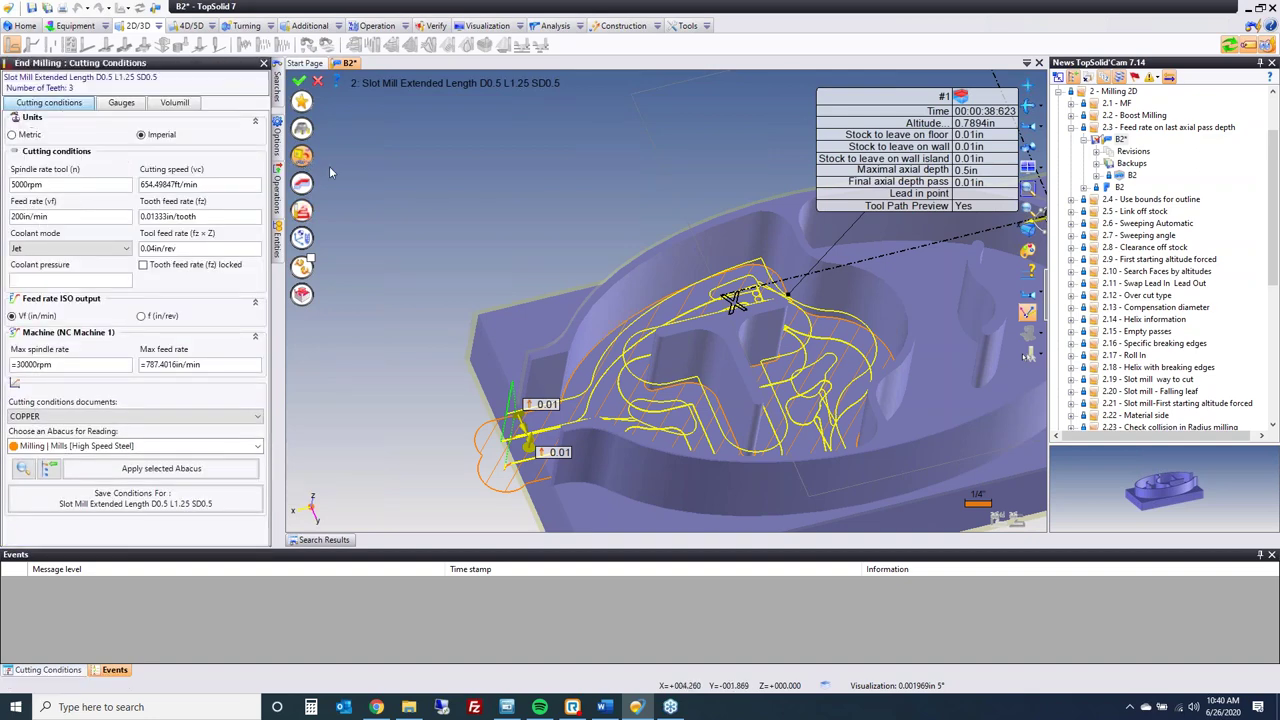
click(299, 80)
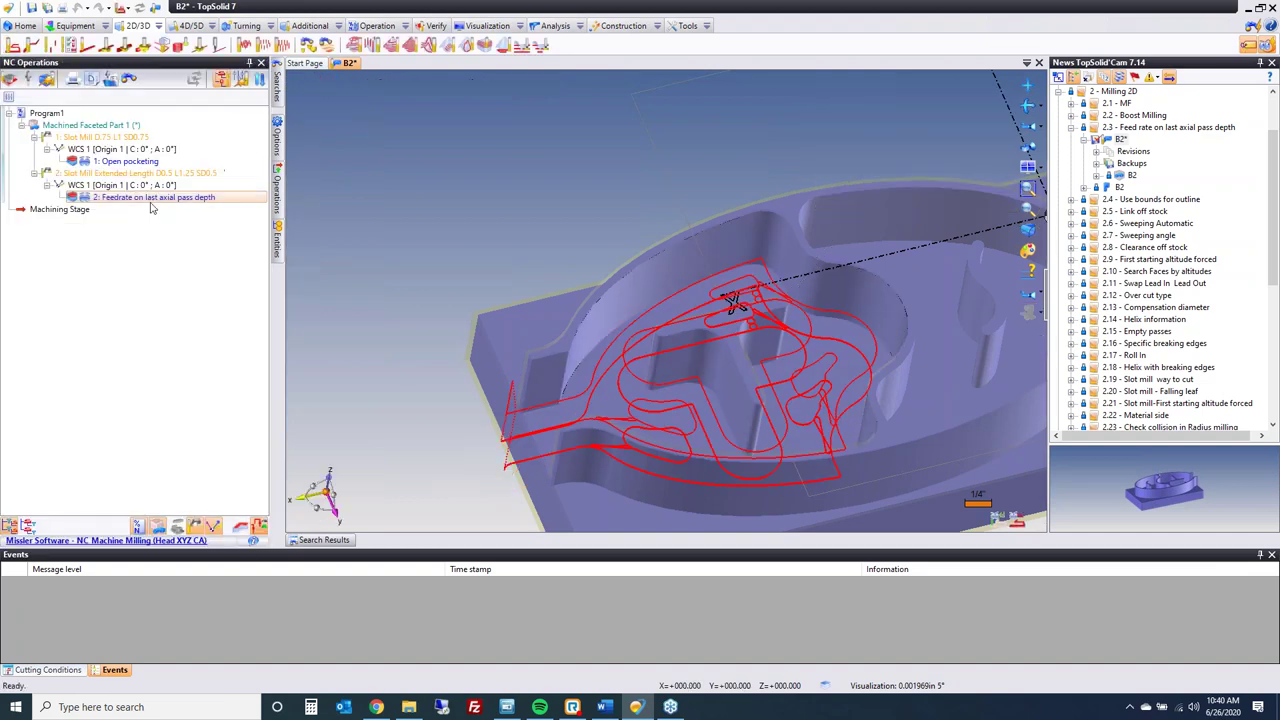
- Generate the ISO code for the Feedrate on last axial pass depth operation with the Missler Fanuc mill 5 axis post-processor
right_click(152, 203)
click(207, 250)
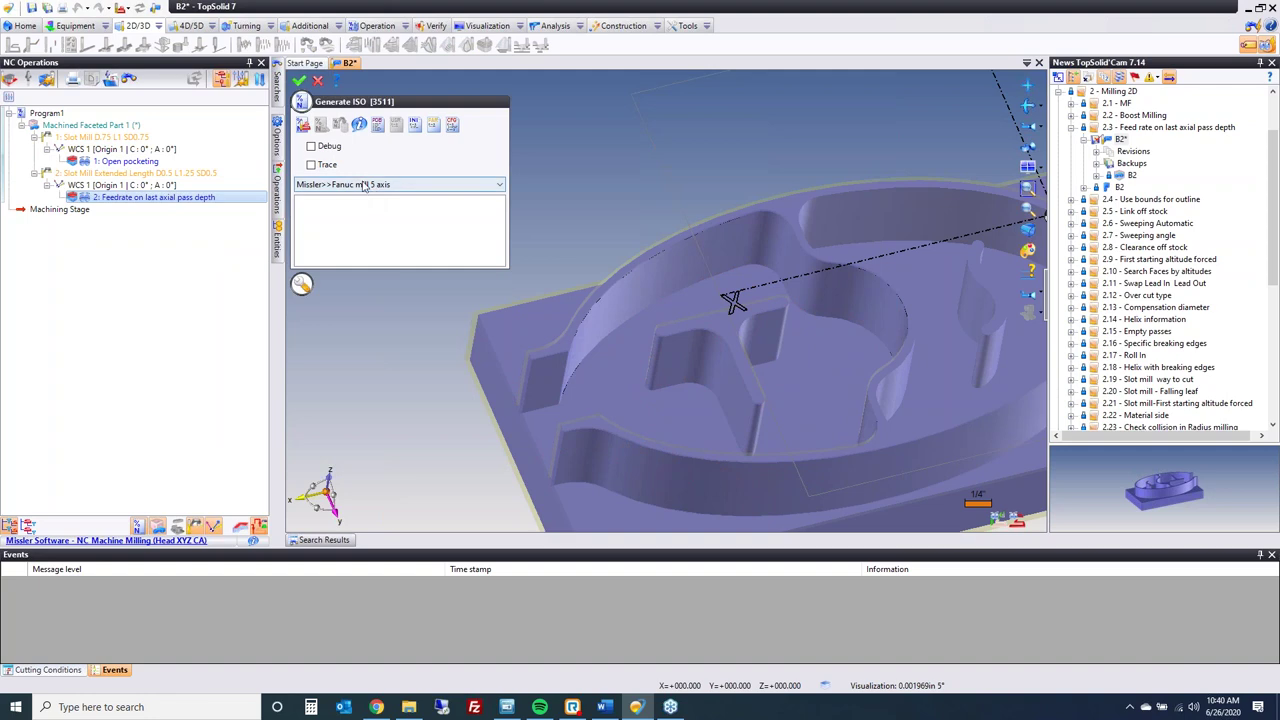
click(301, 128)
click(575, 476)
click(671, 353)
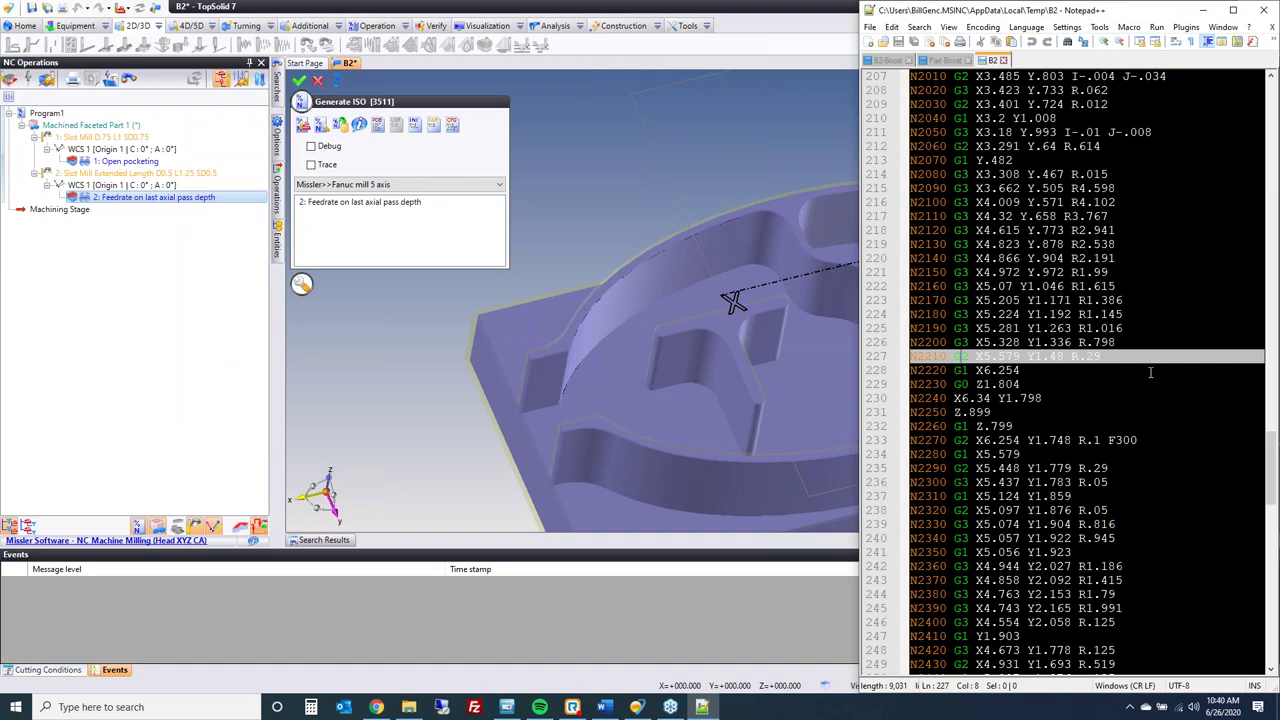
- Compare the programmed feed rates of the first and last axial passes in the generated B2 code, and close the text editor
scroll(1150, 372, up, 20)
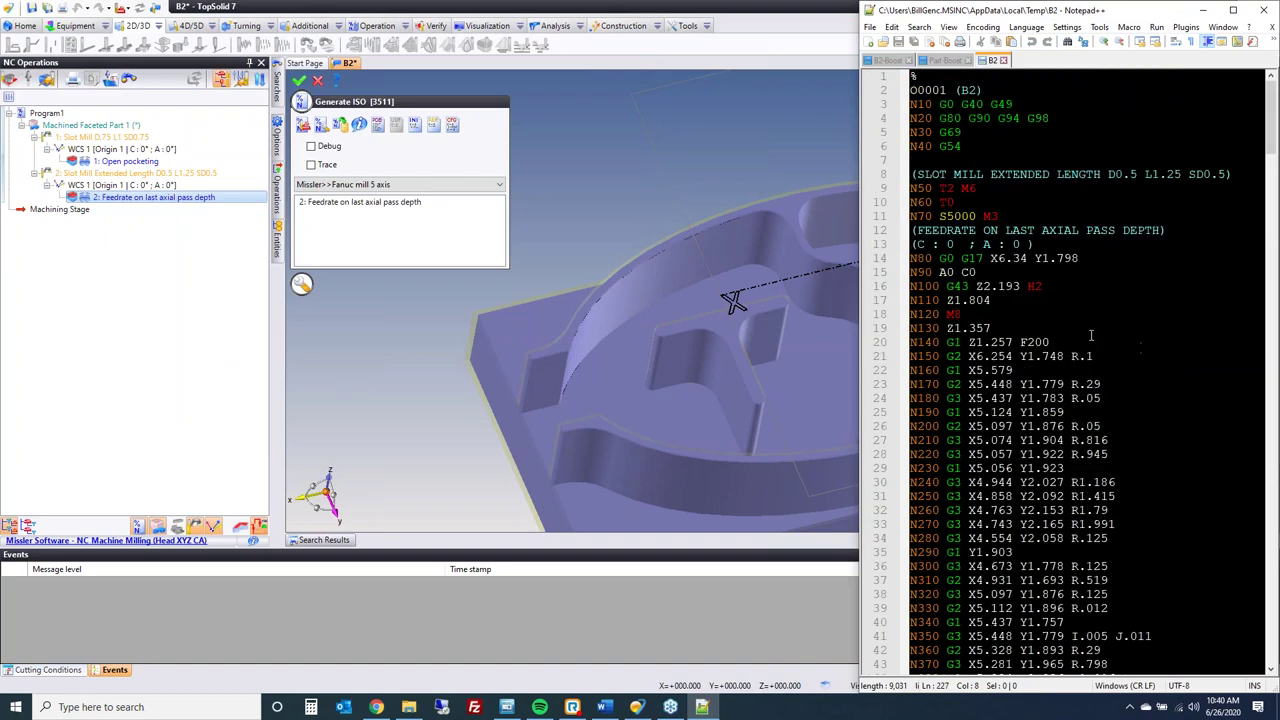
drag(1063, 340, 1014, 342)
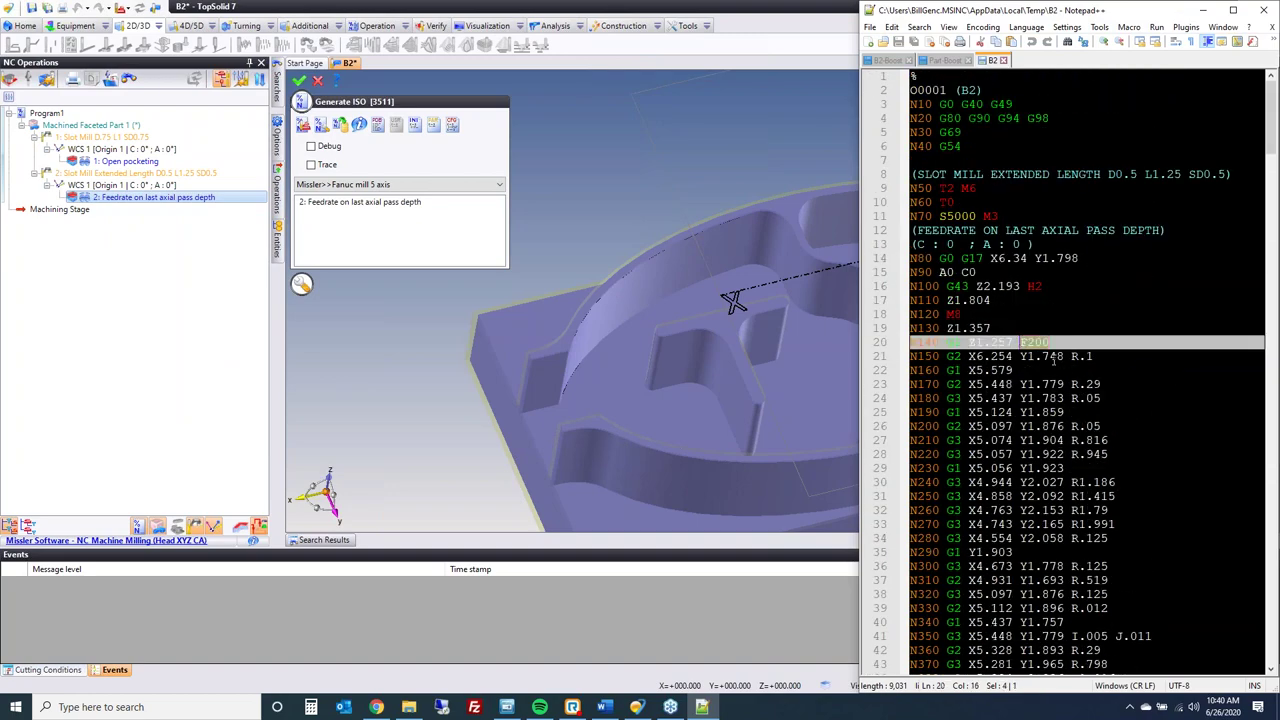
scroll(1153, 417, down, 20)
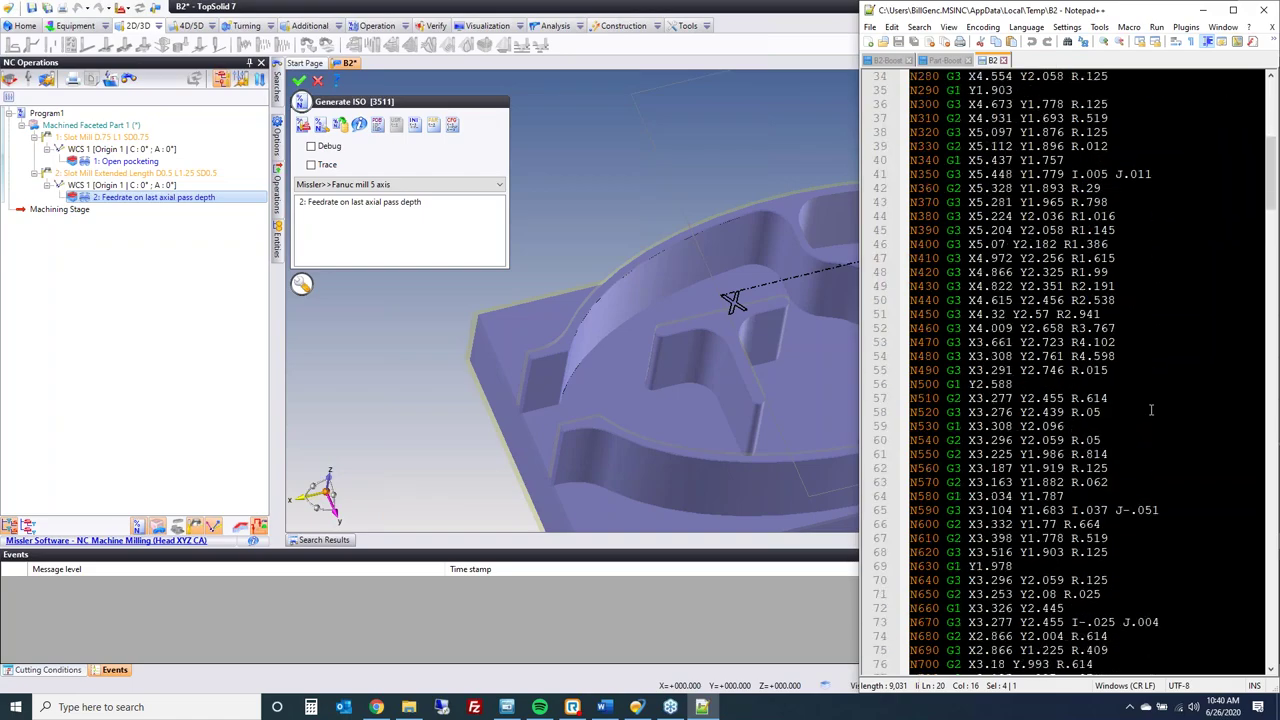
scroll(1150, 408, down, 20)
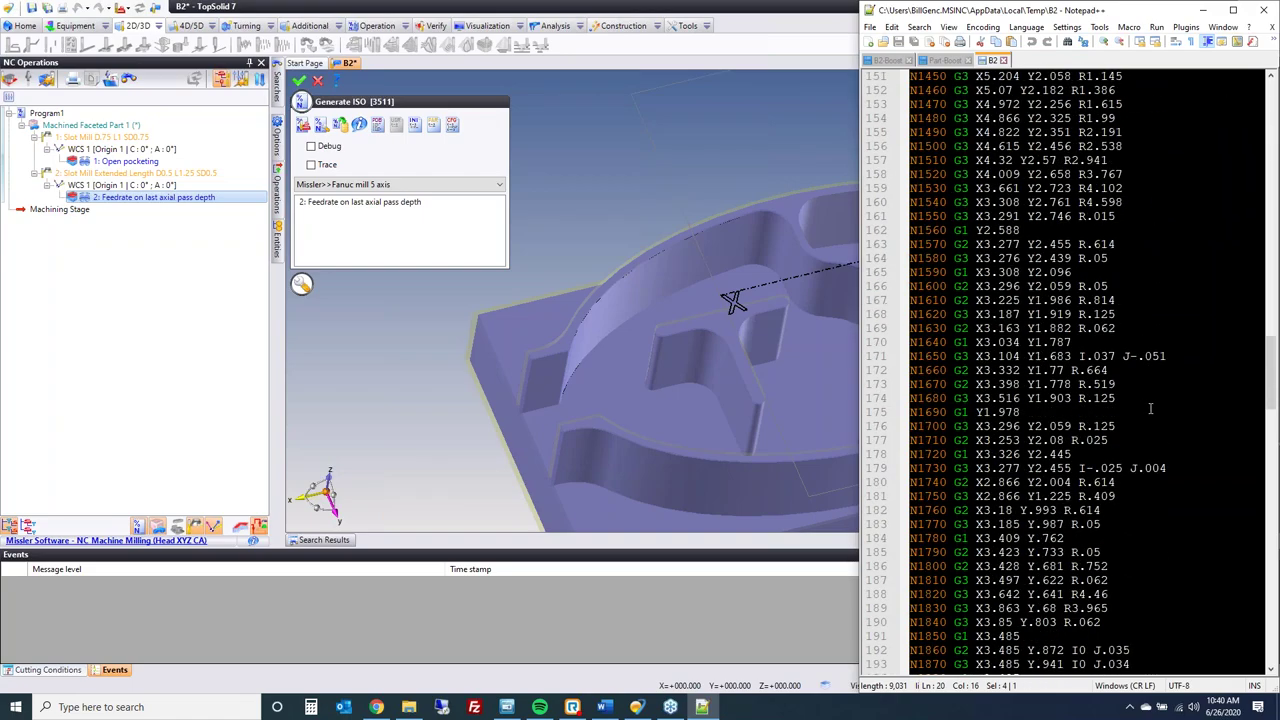
scroll(1150, 408, down, 20)
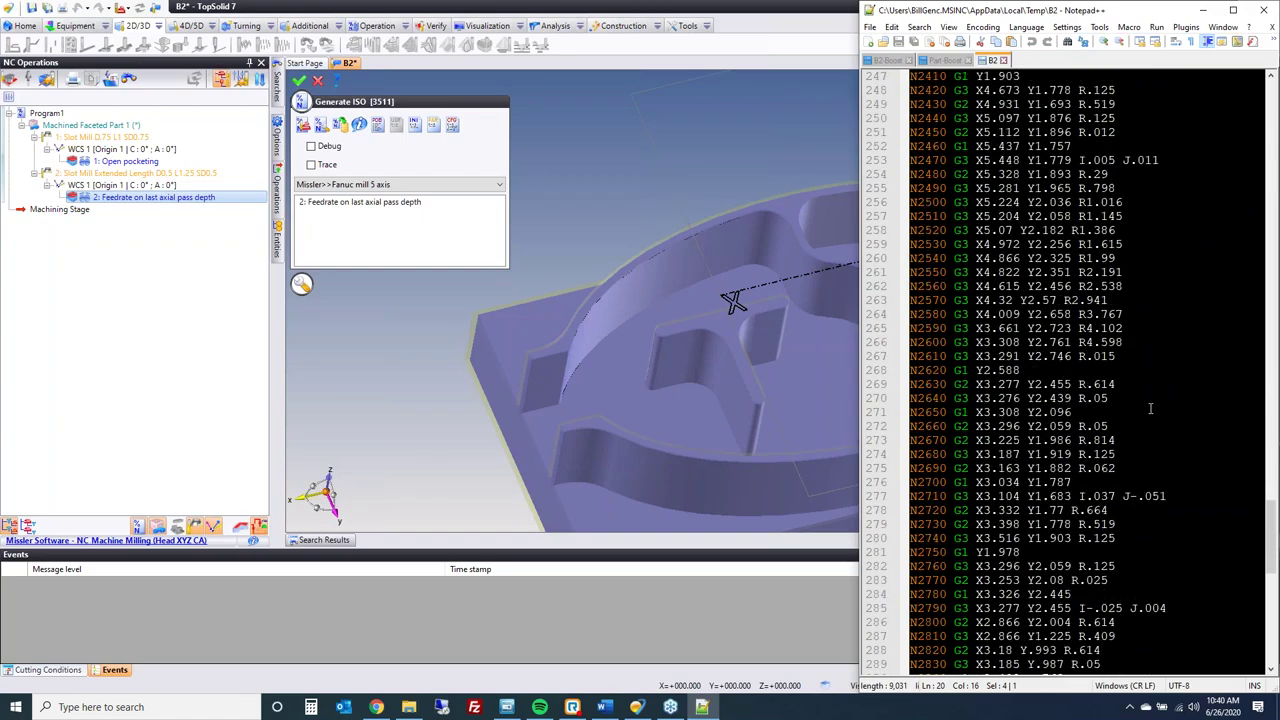
scroll(1150, 408, up, 20)
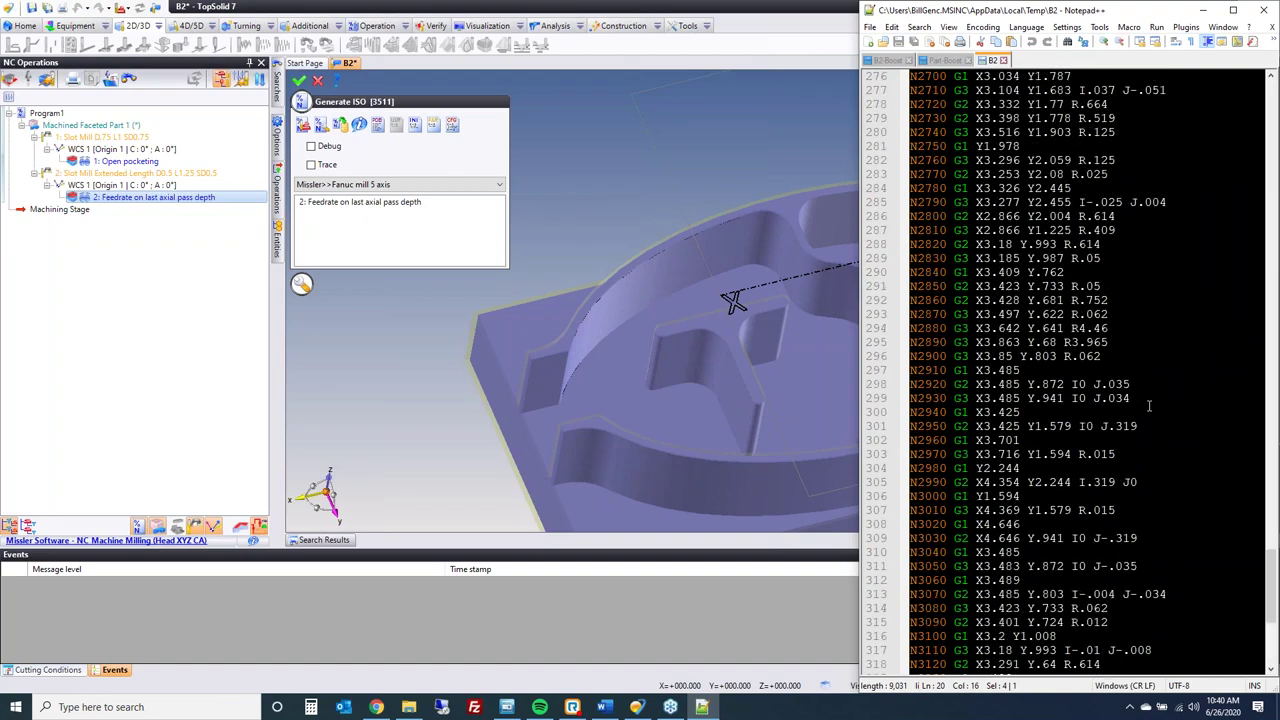
scroll(1149, 405, up, 2)
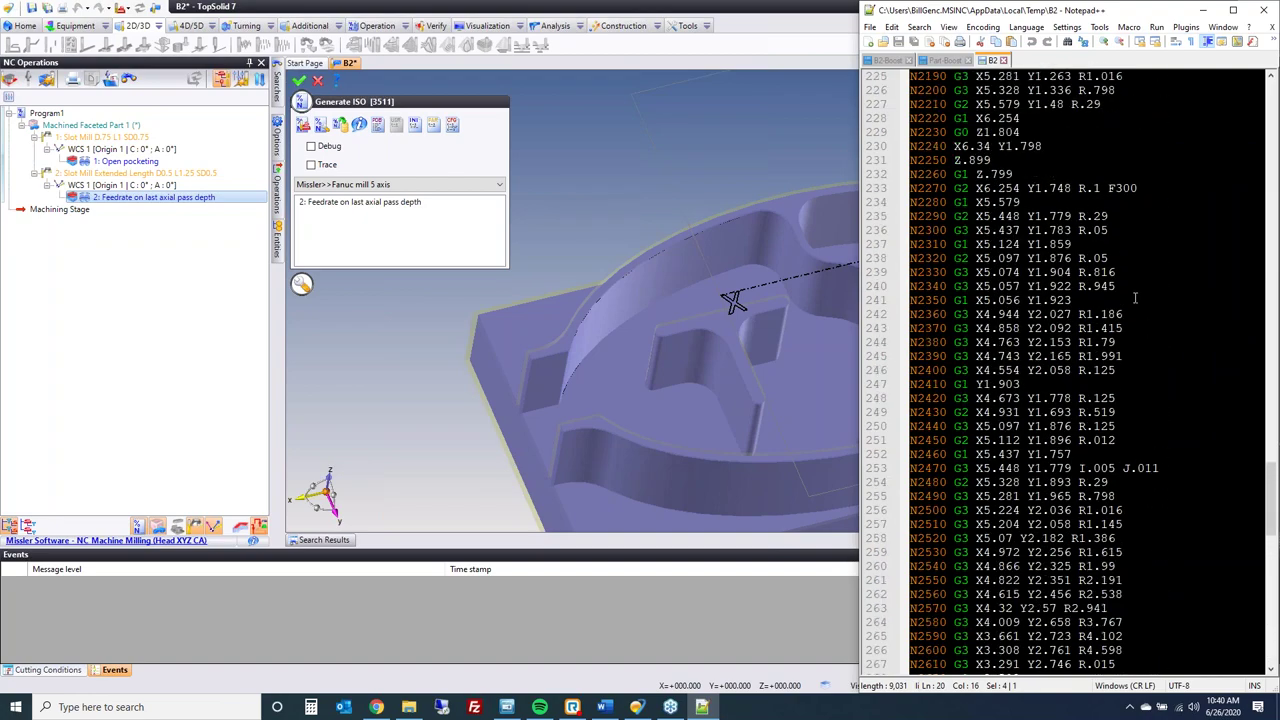
double_click(1118, 188)
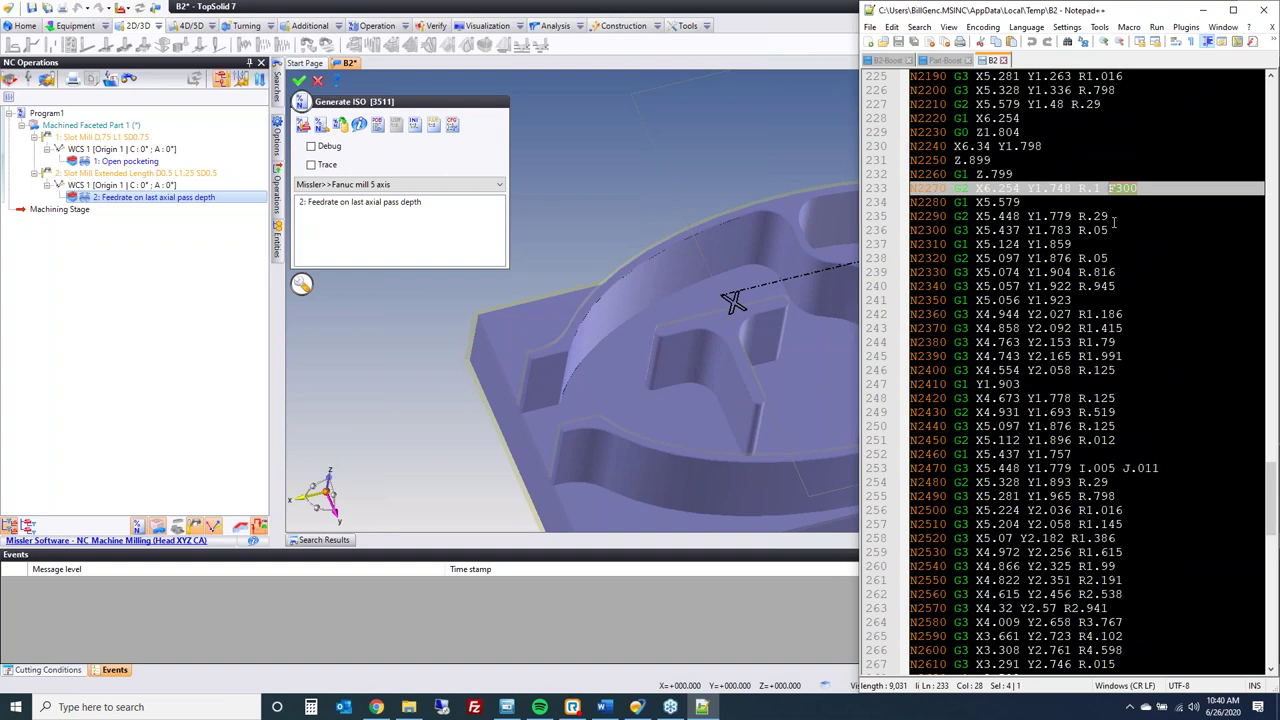
click(1263, 9)
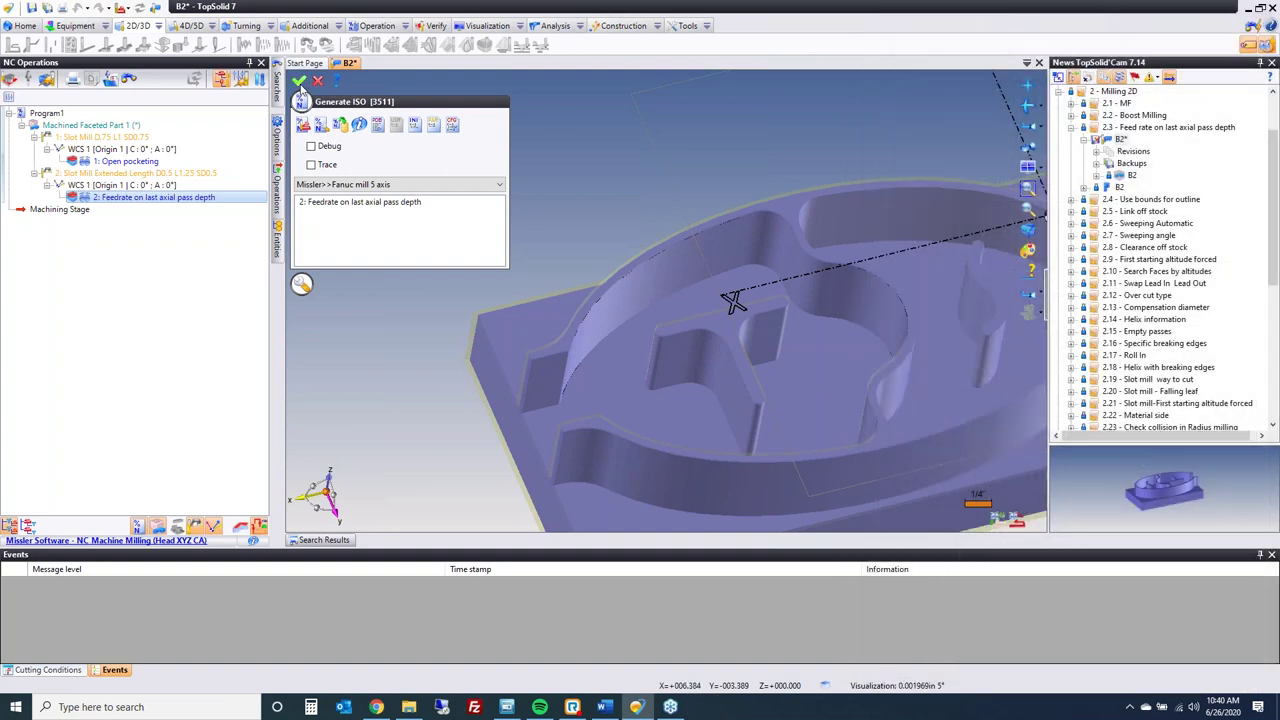
- Close the B2 document without saving and select the B2-Boost machining document in the 2.2 - Boost Milling folder
click(343, 64)
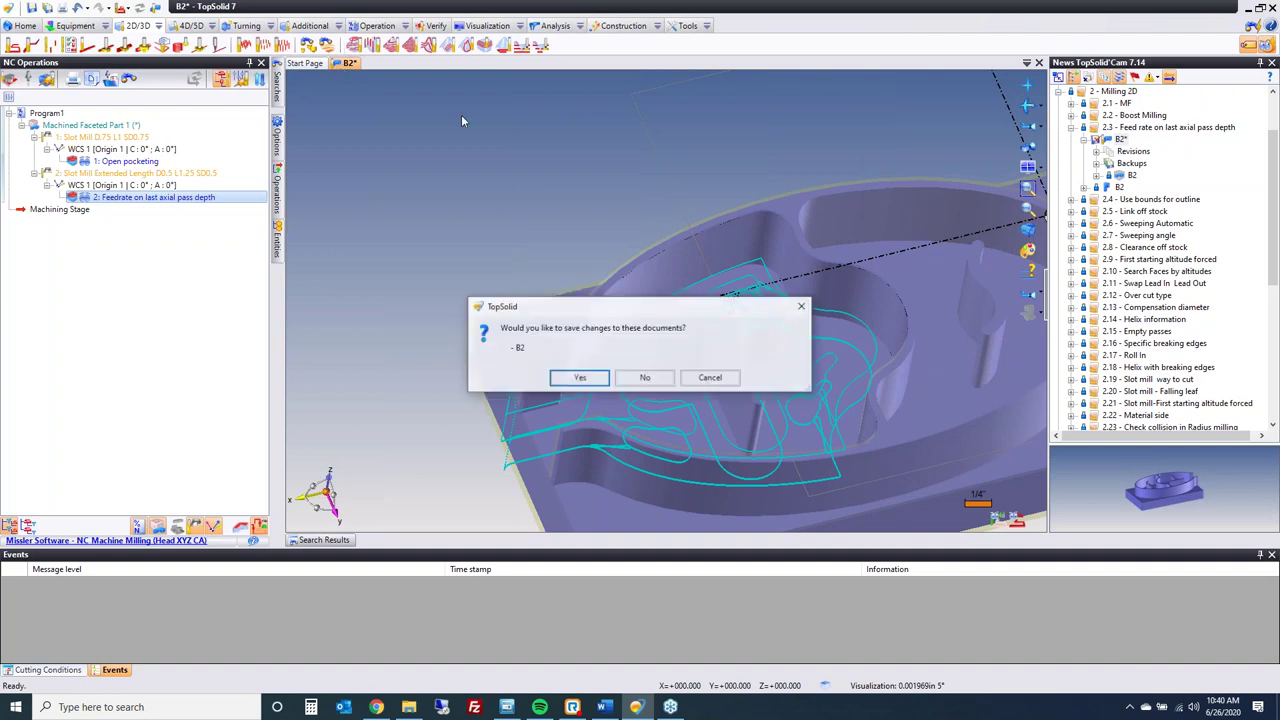
click(648, 380)
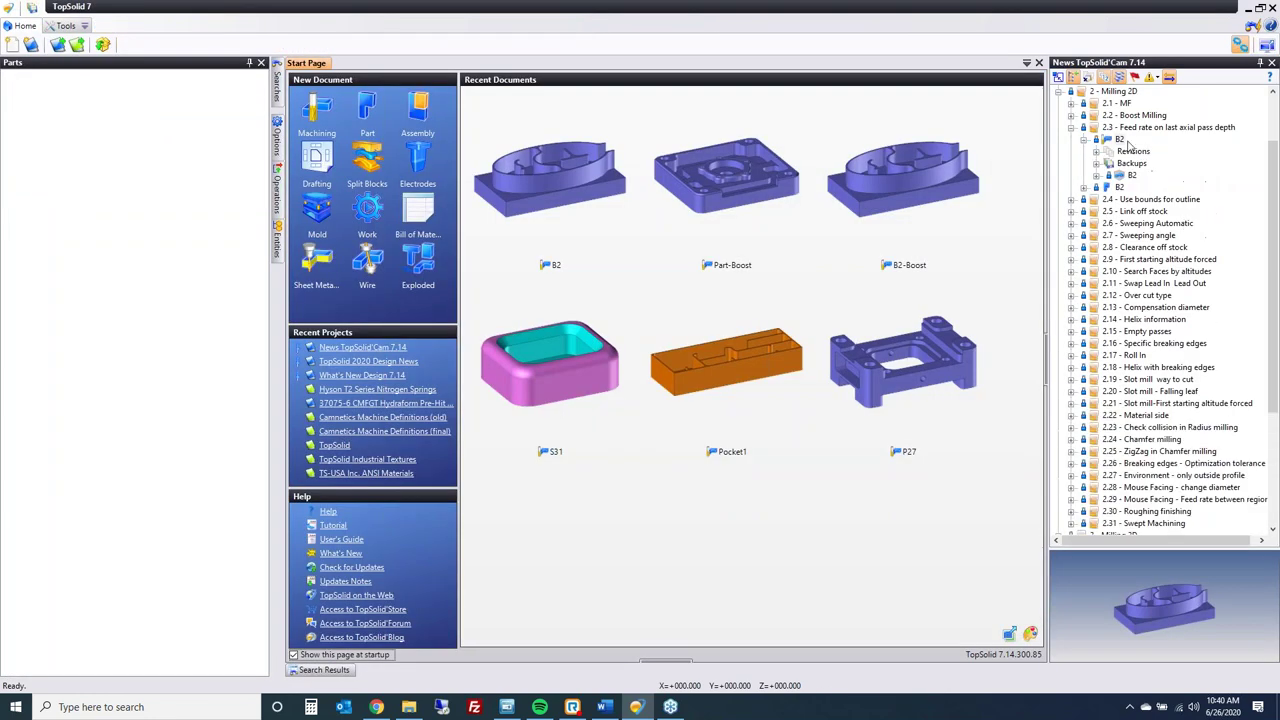
click(1071, 116)
click(1134, 129)
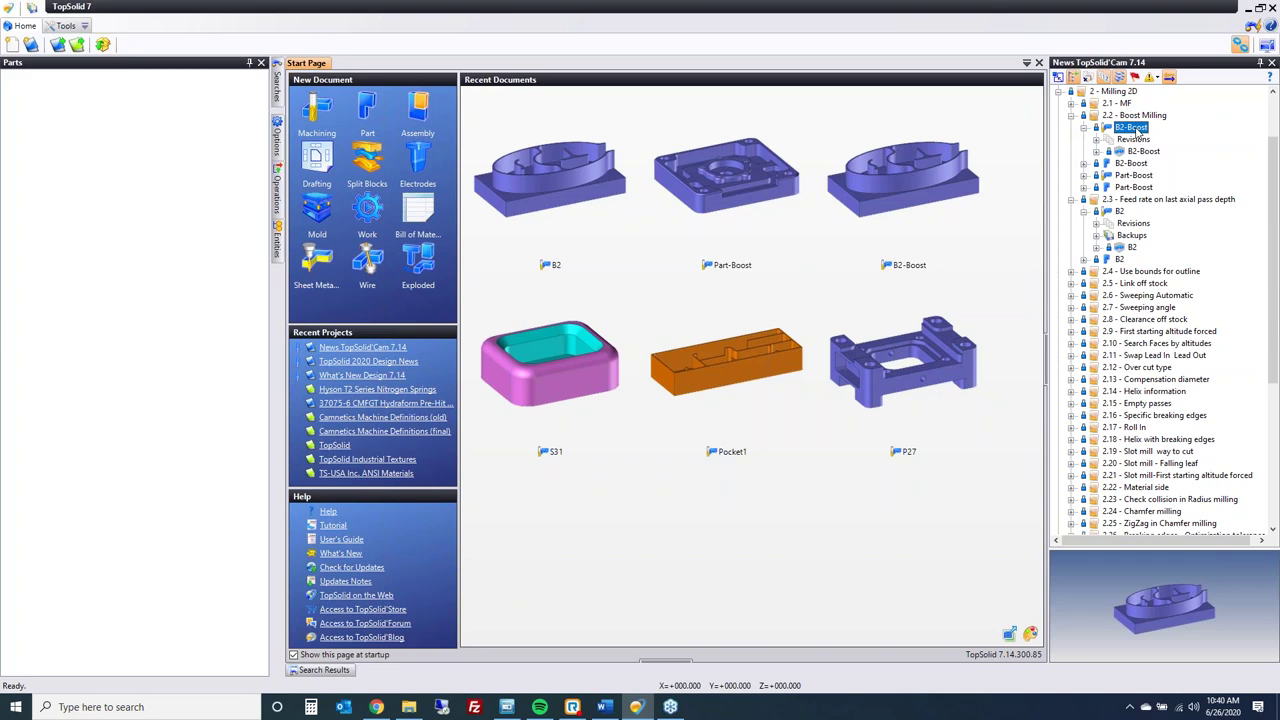
- Open the B2-Boost machining document, review the Pocketing operation's plunge settings and down feed rate options, and validate the operation
double_click(1134, 129)
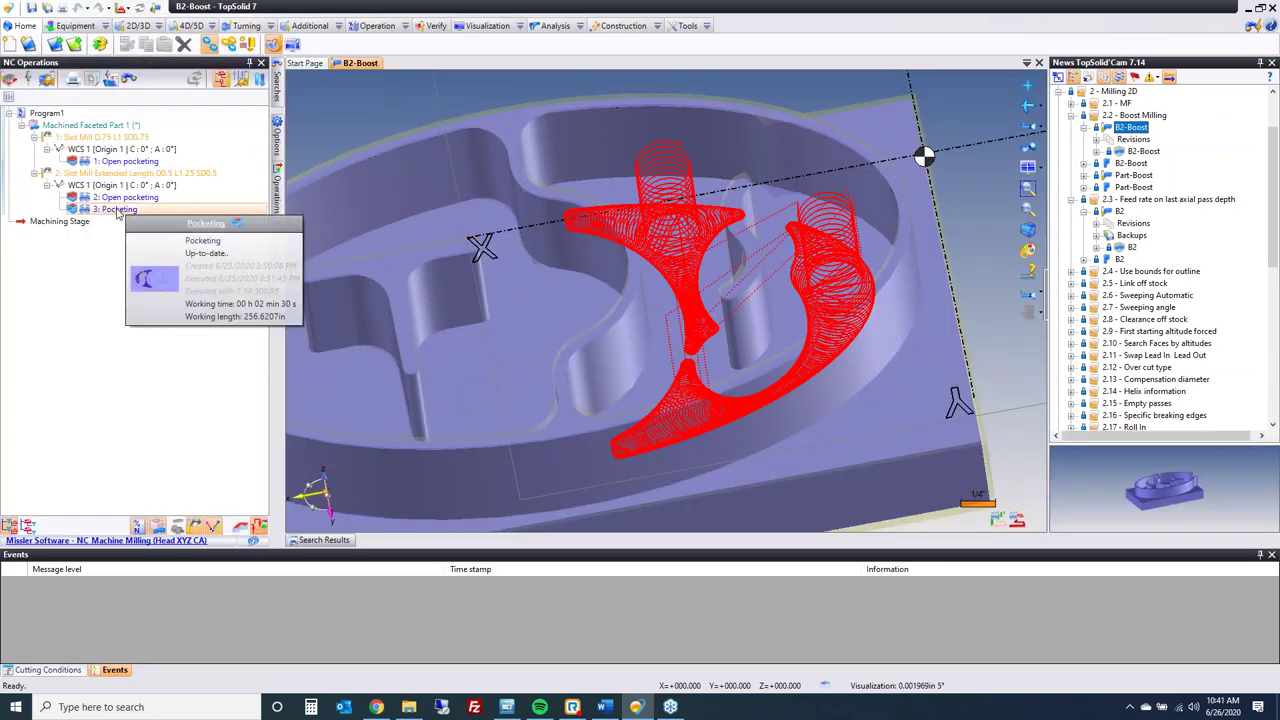
double_click(117, 209)
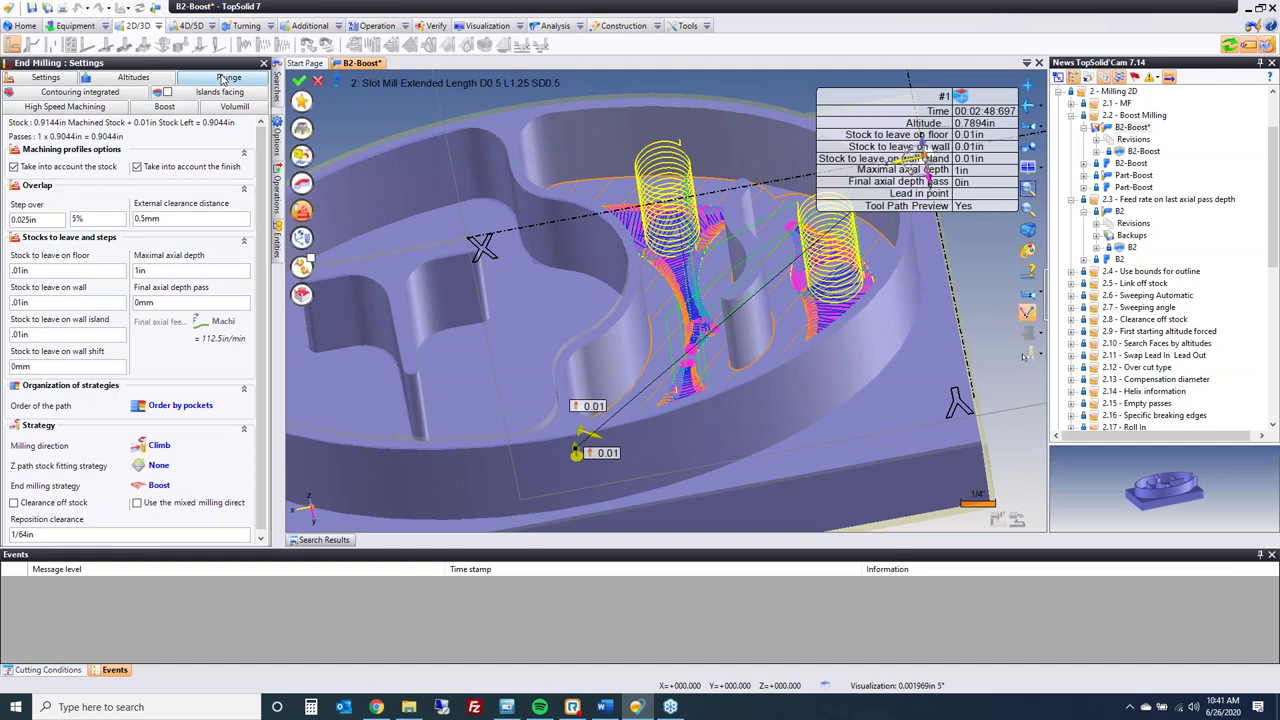
click(227, 78)
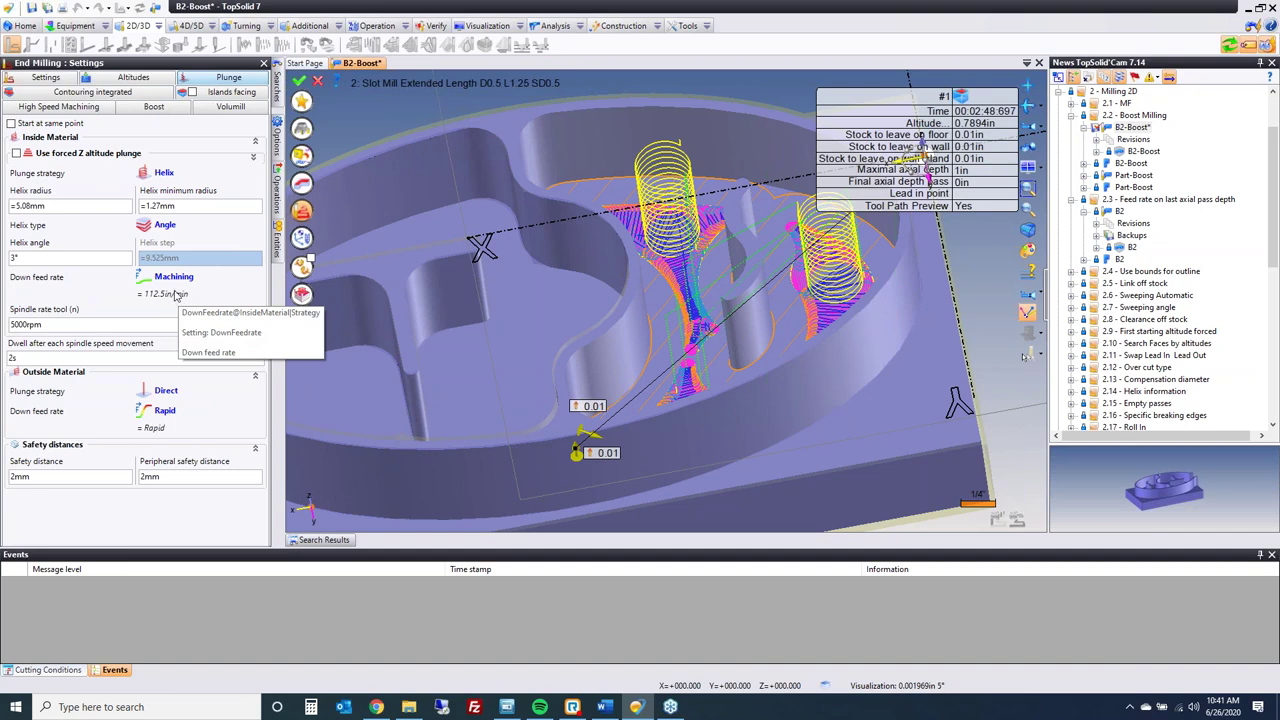
click(175, 278)
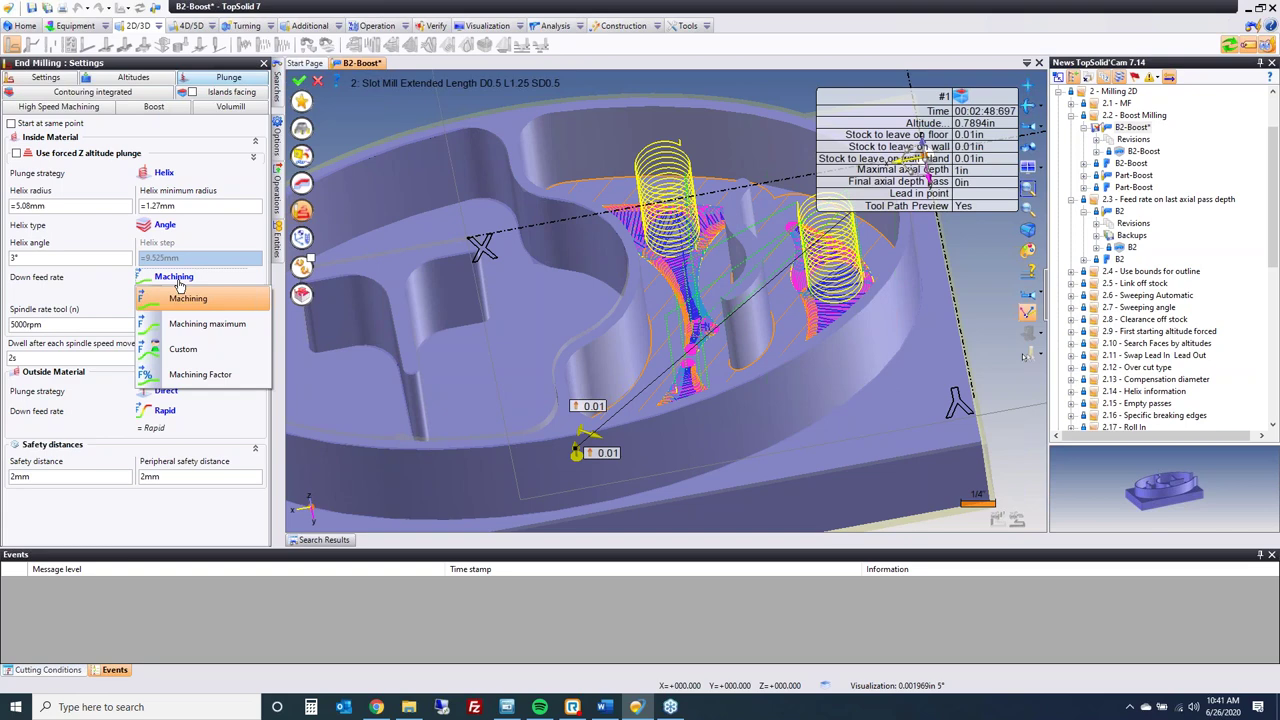
click(49, 300)
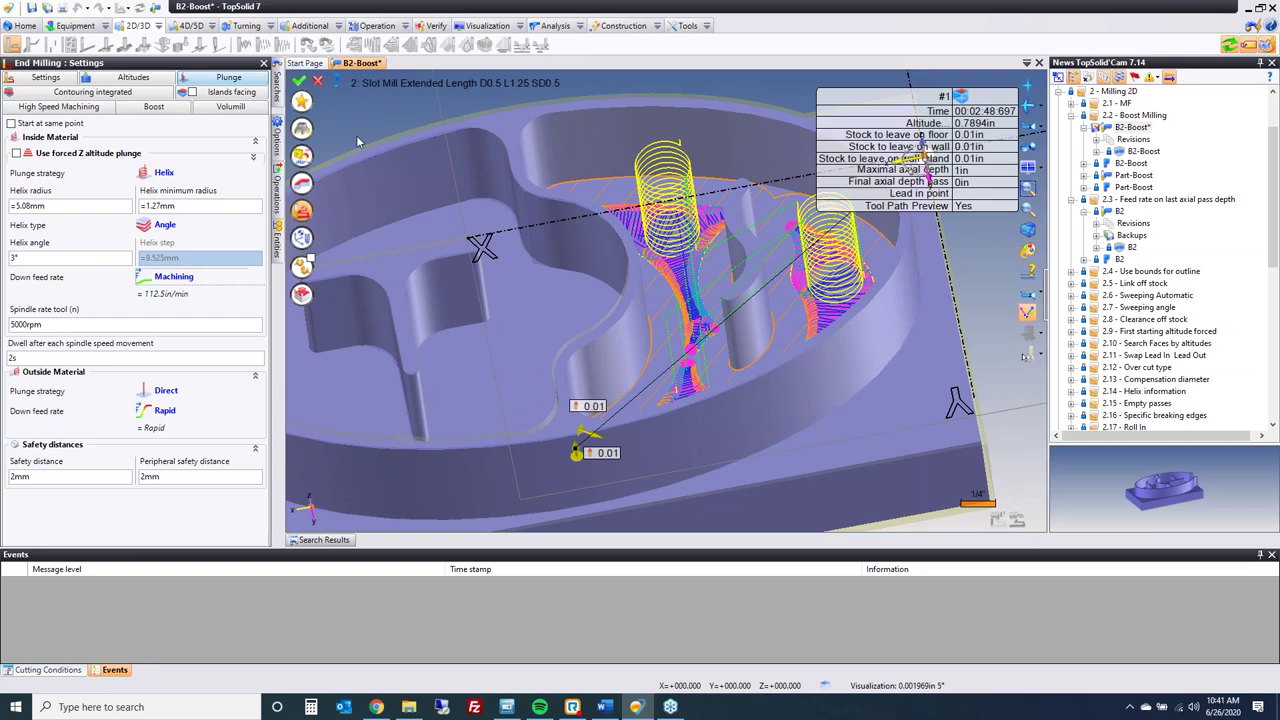
click(302, 82)
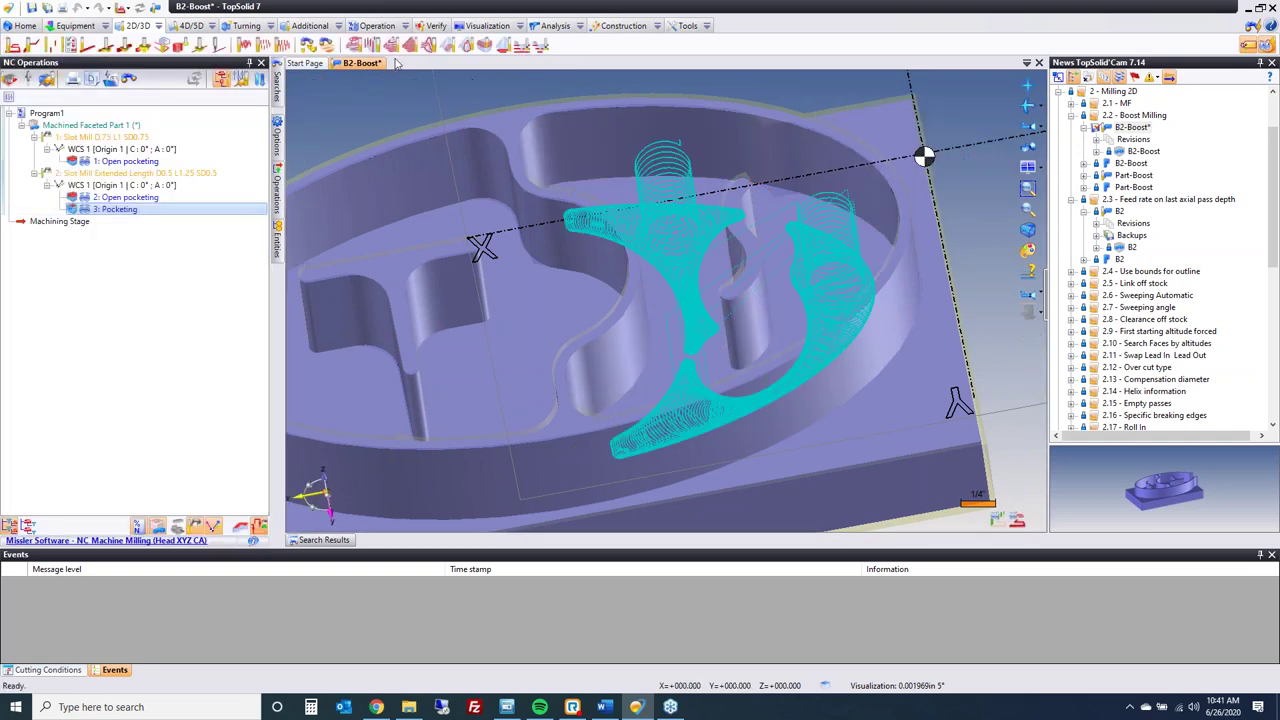
- Generate the B2-Boost ISO code with the Missler Fanuc mill 5 axis post-processor, replacing the existing B2-Boost file
click(405, 25)
click(434, 70)
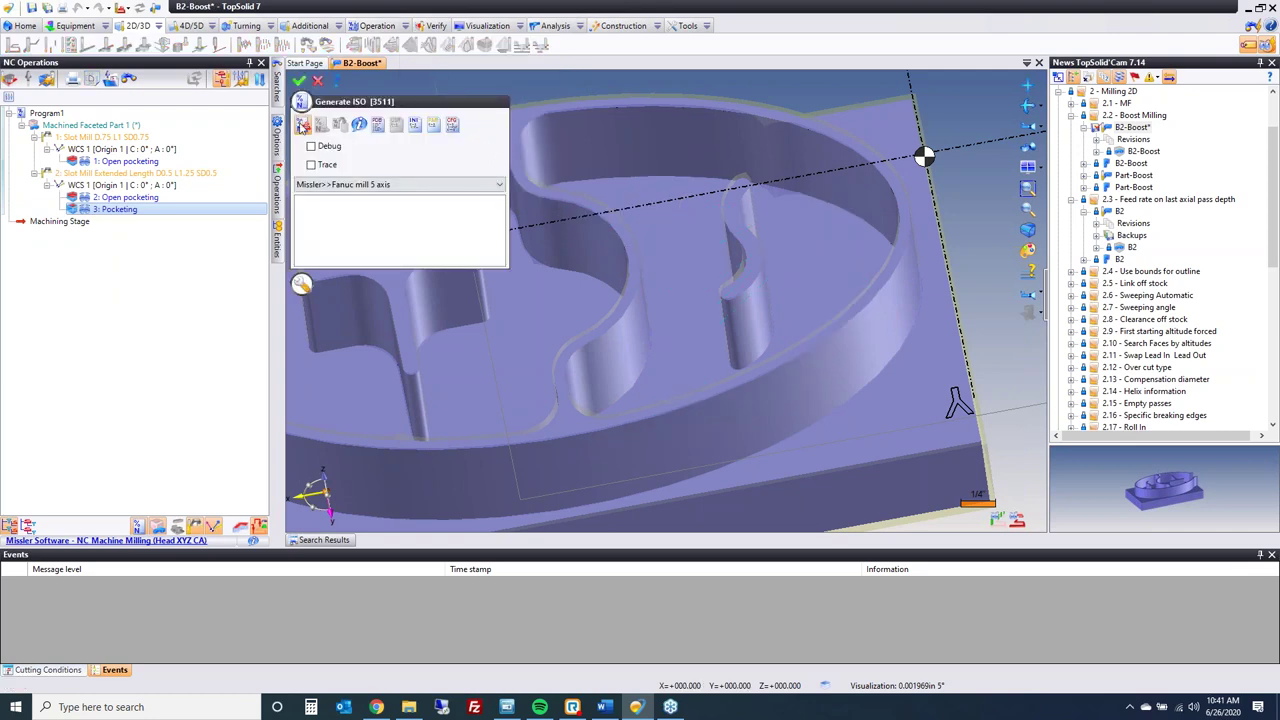
click(302, 127)
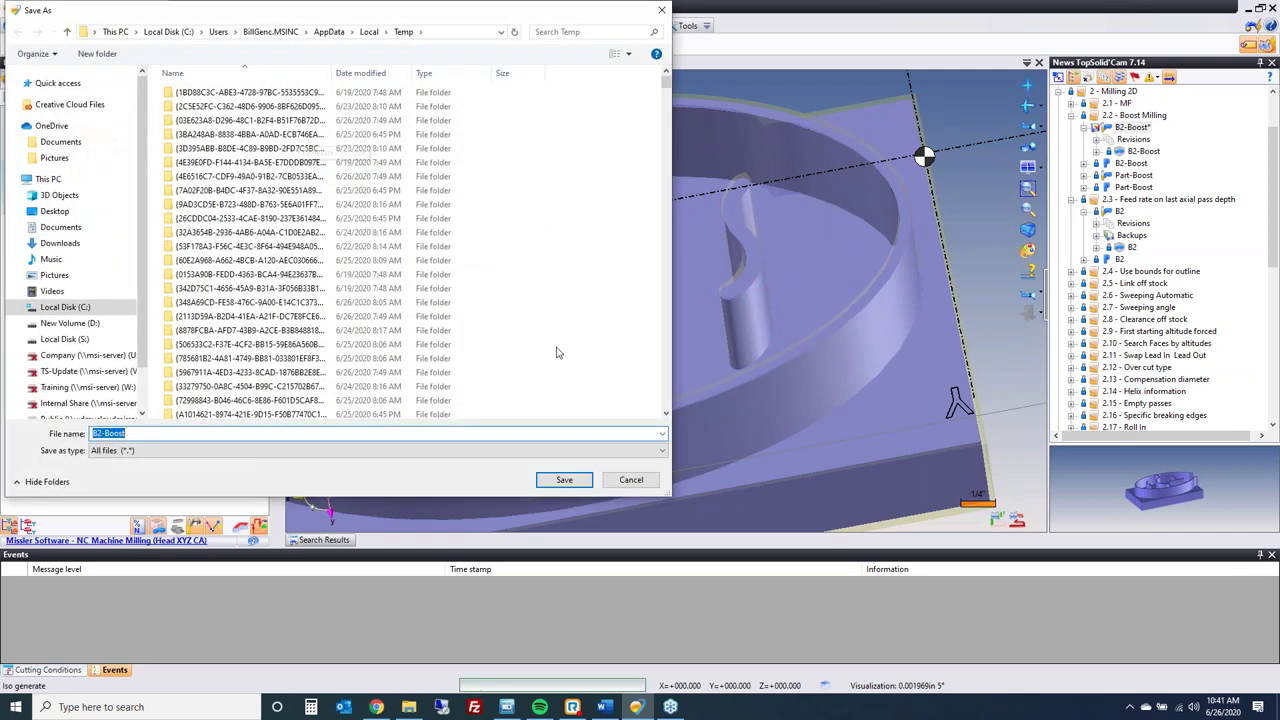
click(564, 481)
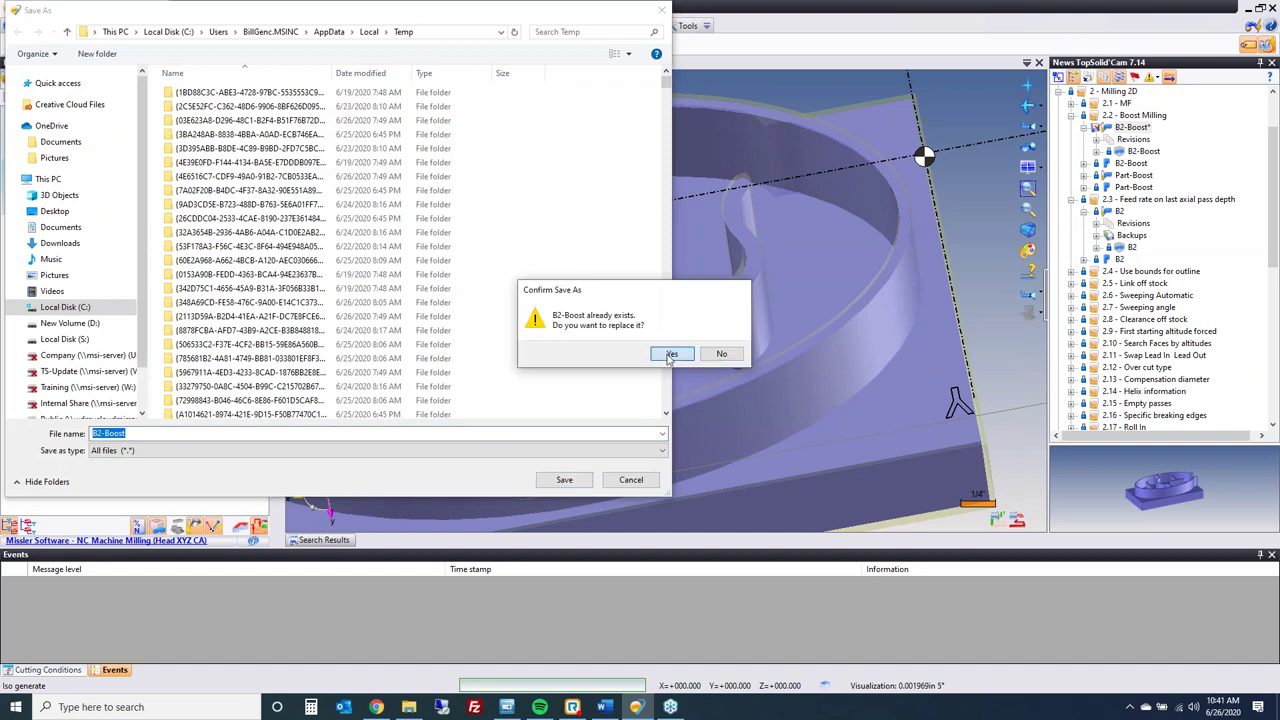
click(668, 356)
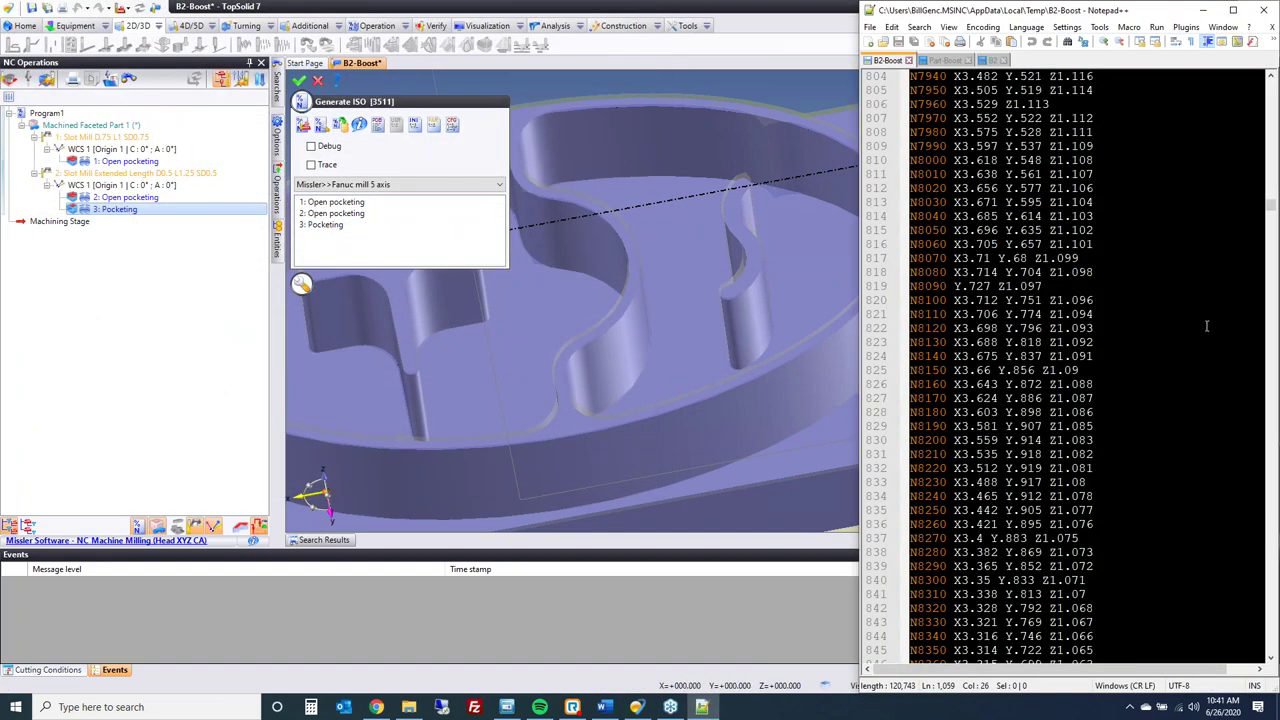
- Find "pocket" in the generated code, examine the spindle speed and dwell lines around the helical plunge, and leave ISO generation
click(1169, 220)
key(ctrl+f)
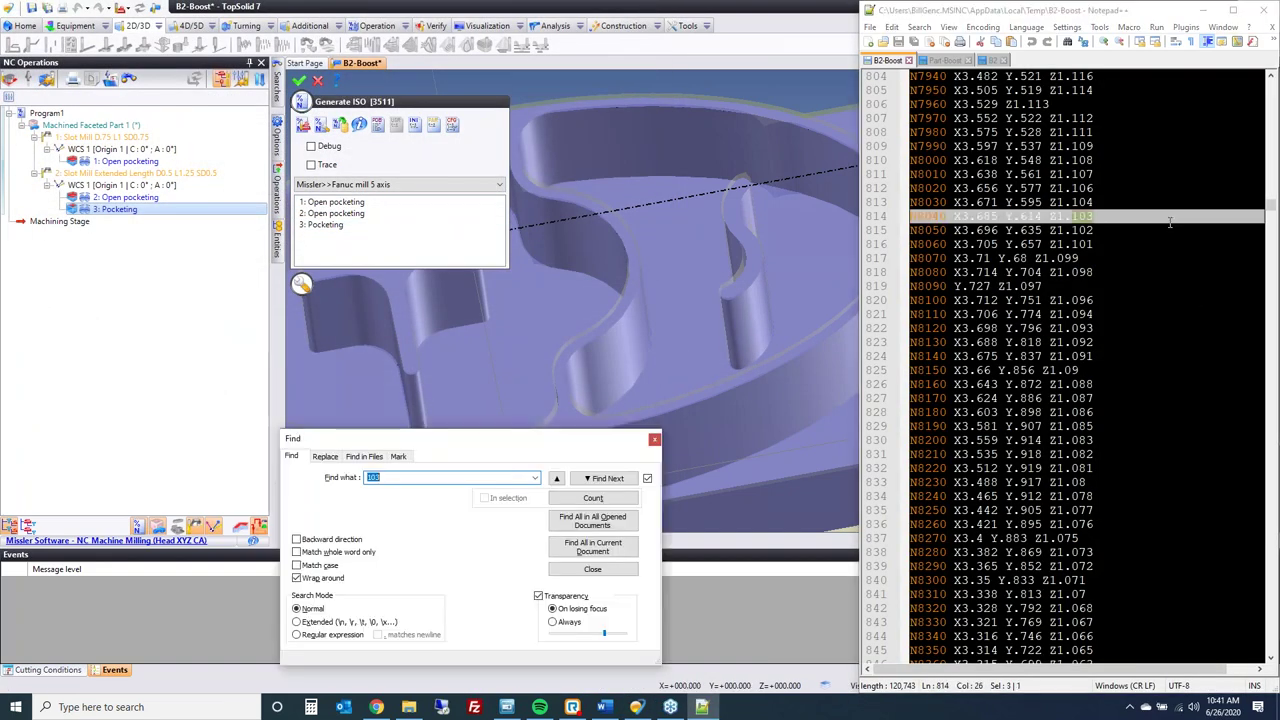
key(Return)
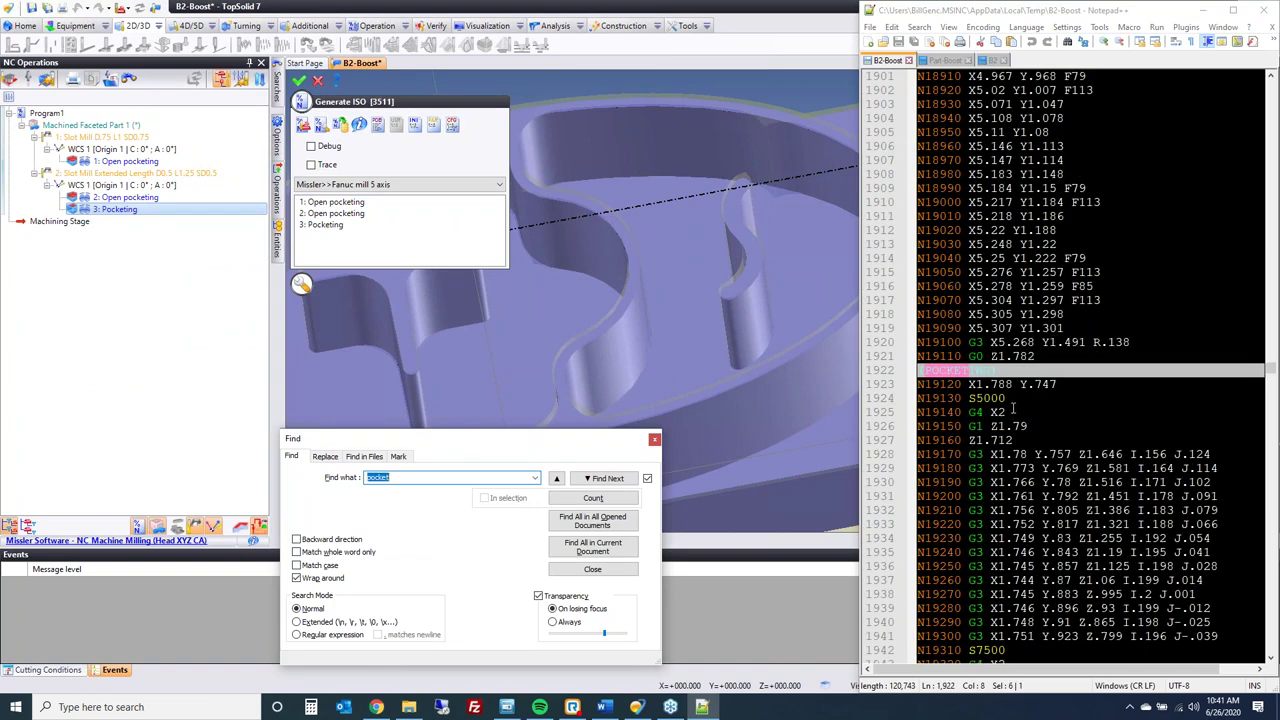
drag(1012, 398, 970, 399)
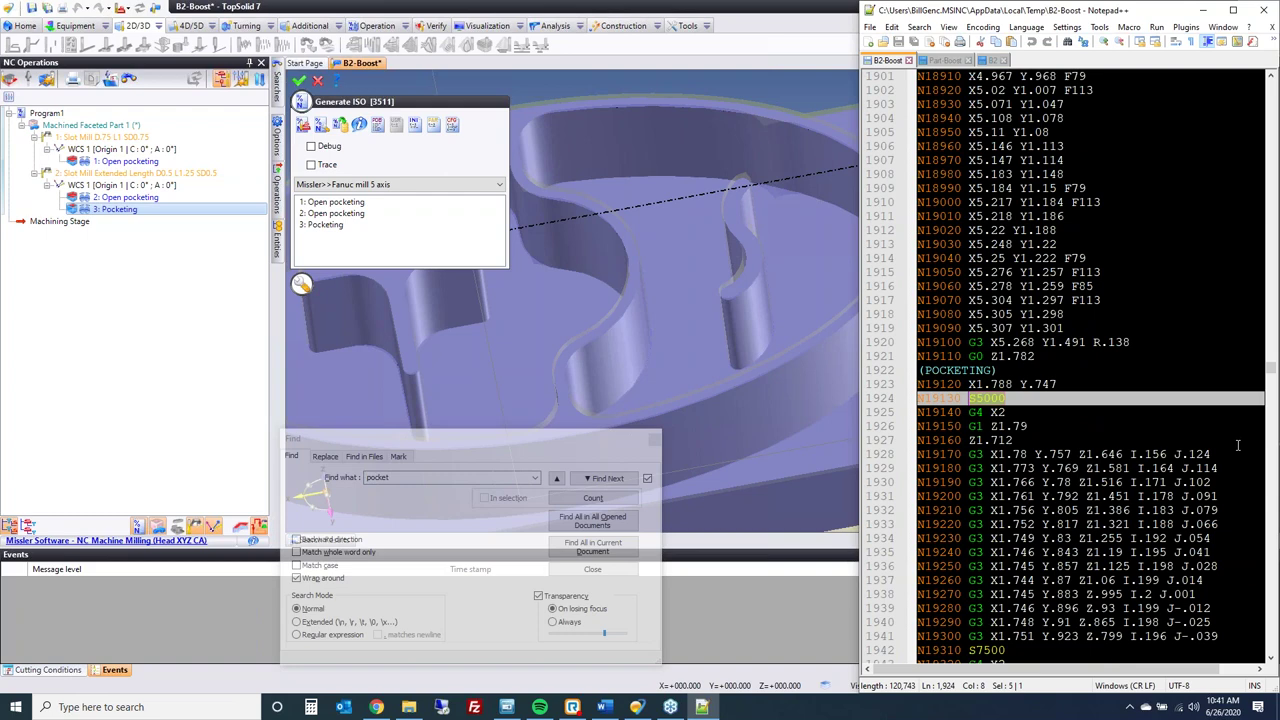
click(1022, 411)
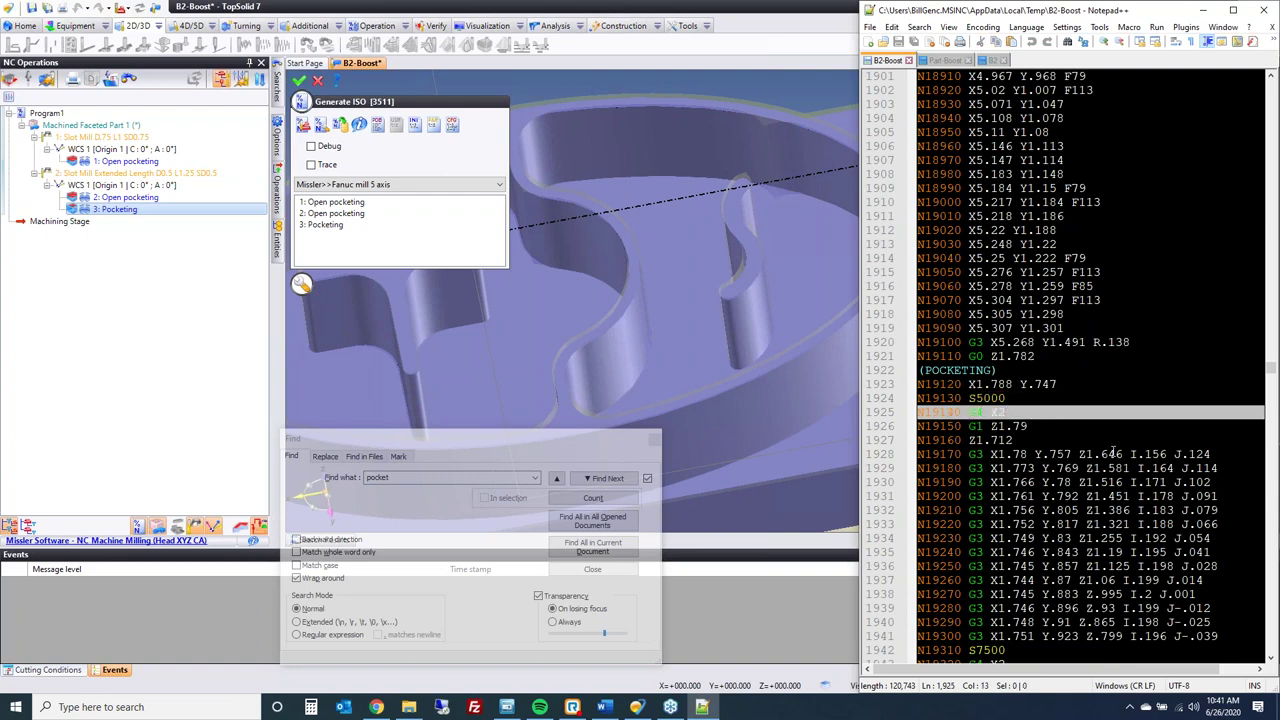
scroll(1096, 537, down, 3)
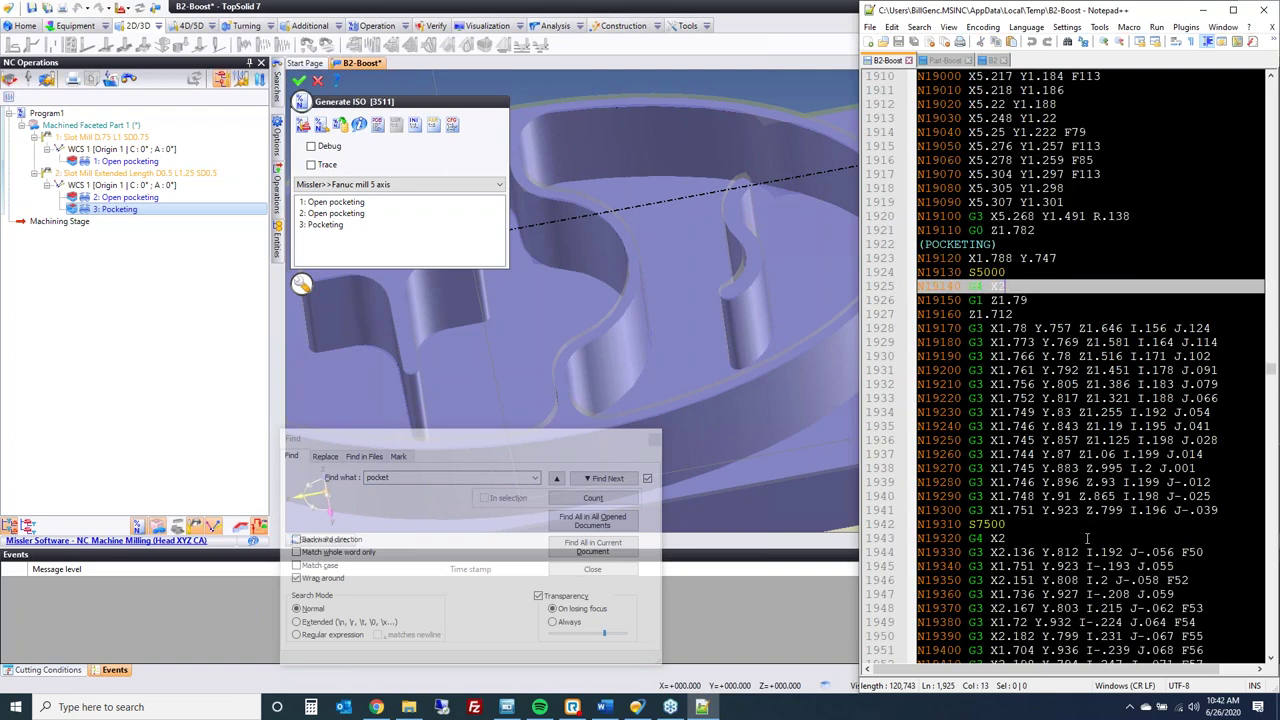
click(1014, 524)
drag(1010, 538, 968, 538)
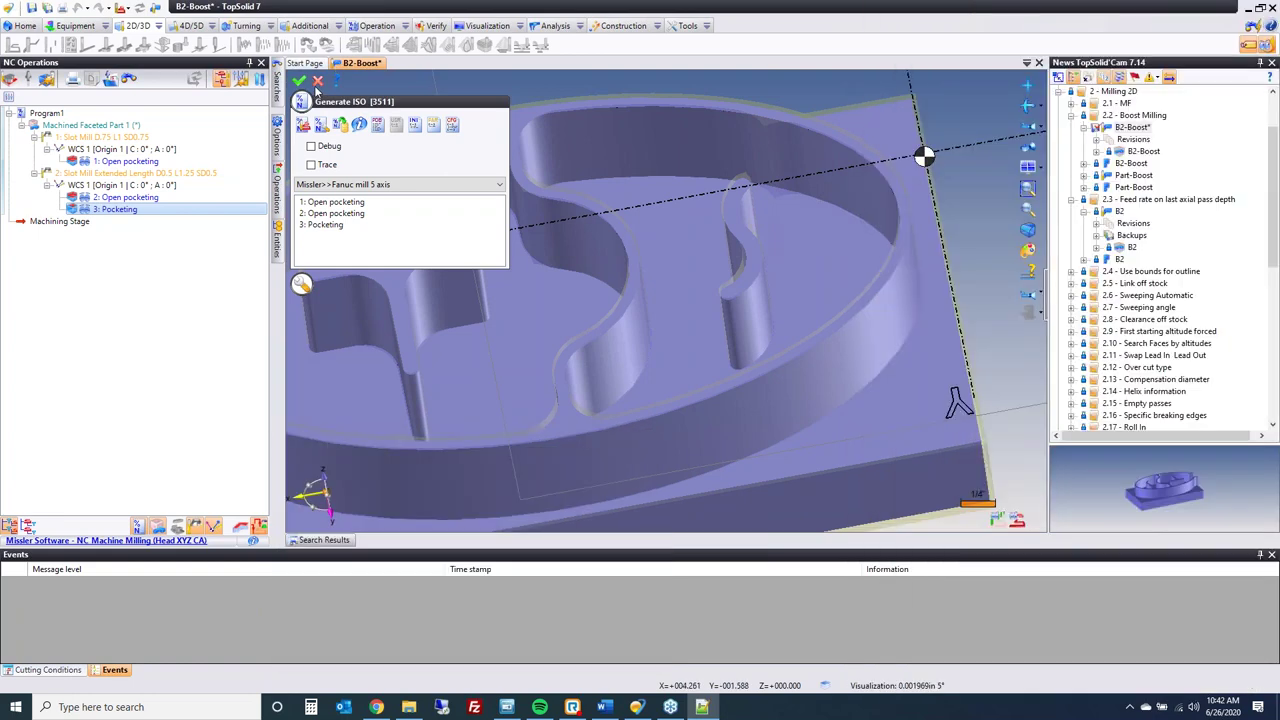
click(318, 80)
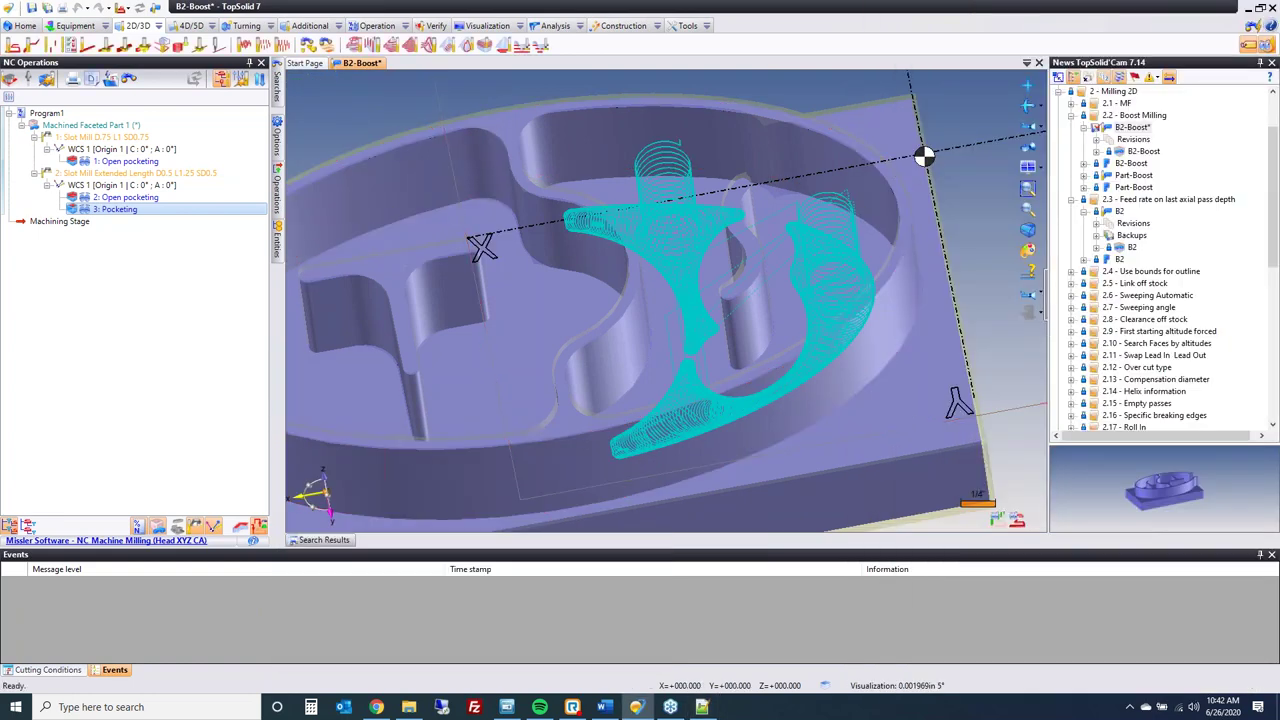
- Close B2-Boost without saving and open the Use bounds for outline machining document in the 2.4 - Use bounds for outline folder
click(366, 67)
click(645, 381)
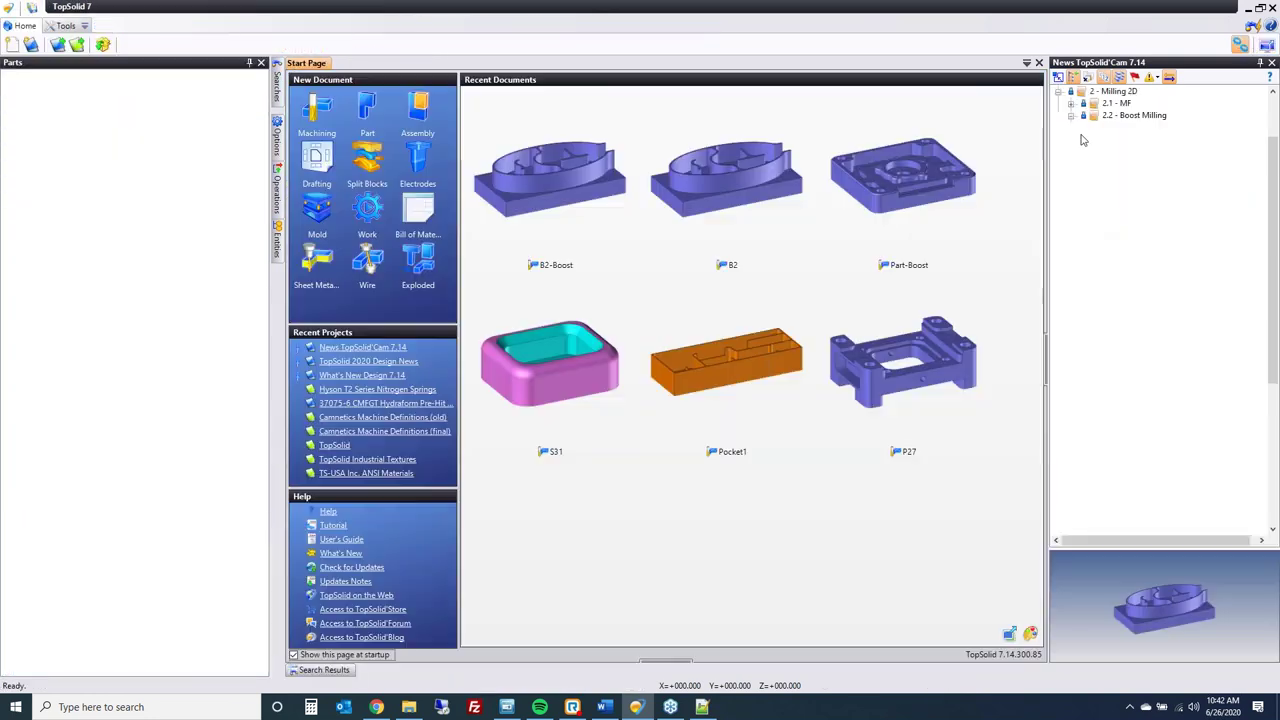
click(1072, 128)
click(1072, 128)
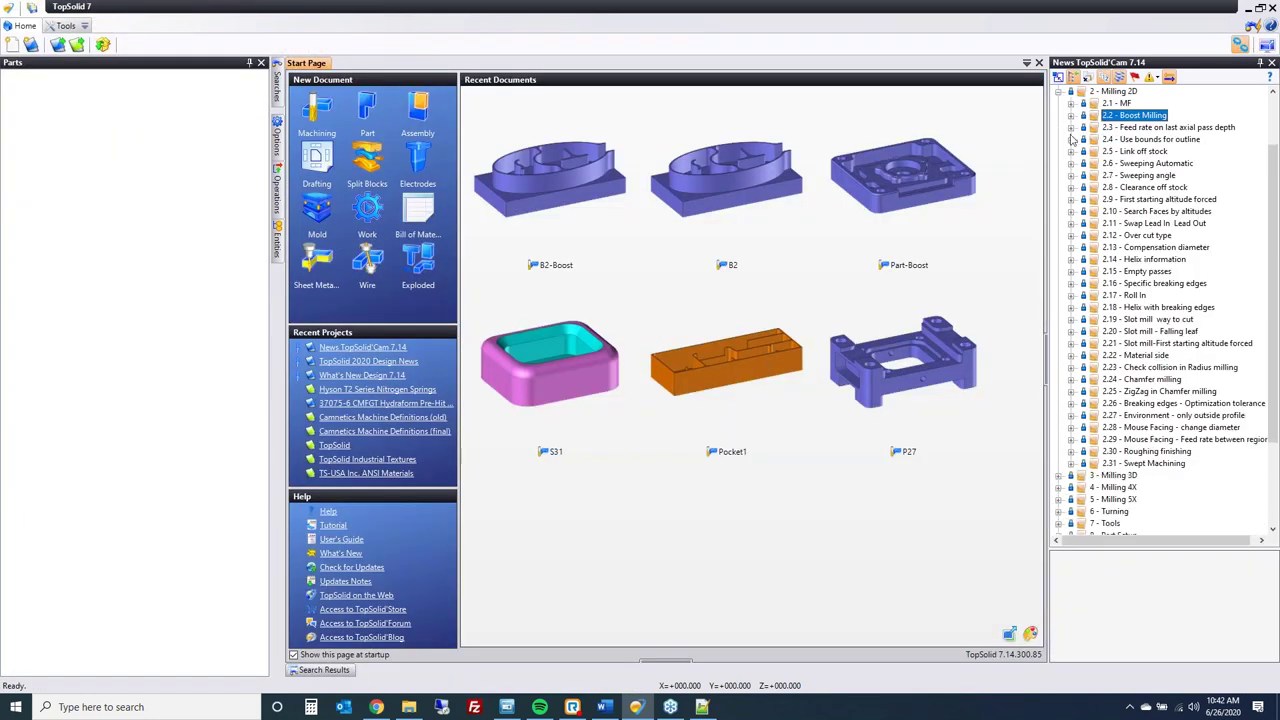
click(1071, 139)
click(1145, 151)
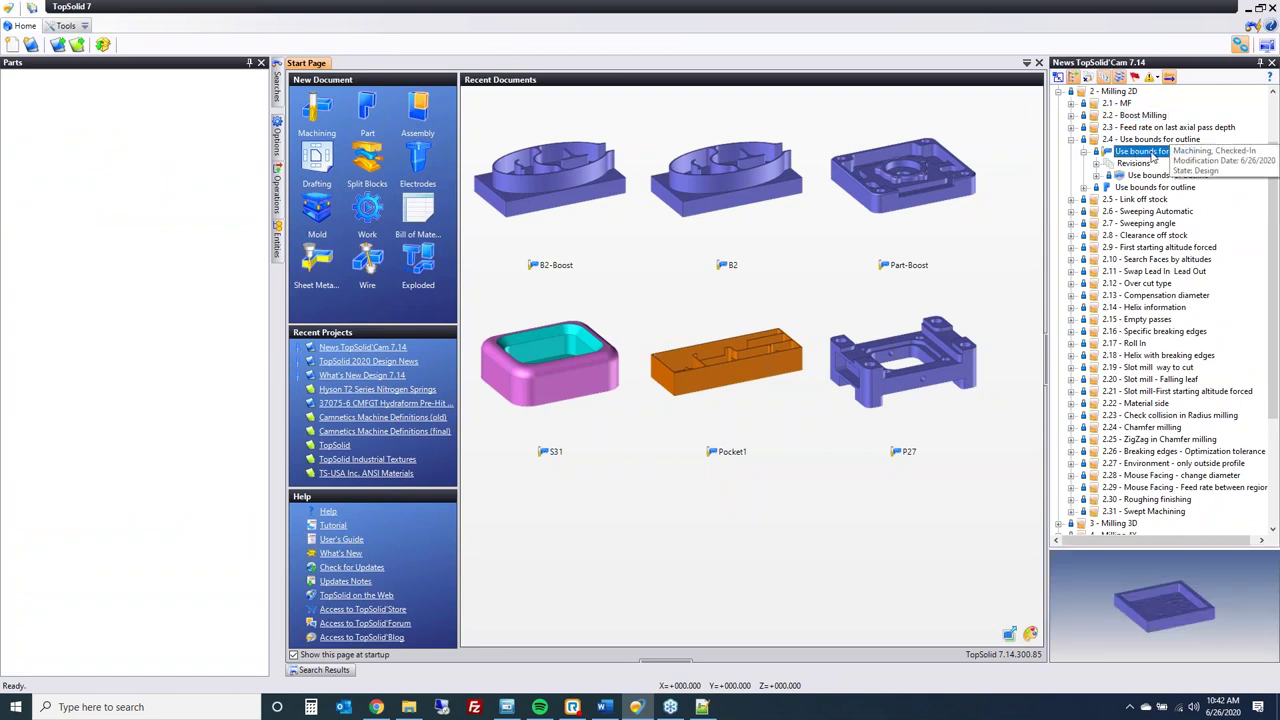
double_click(1155, 152)
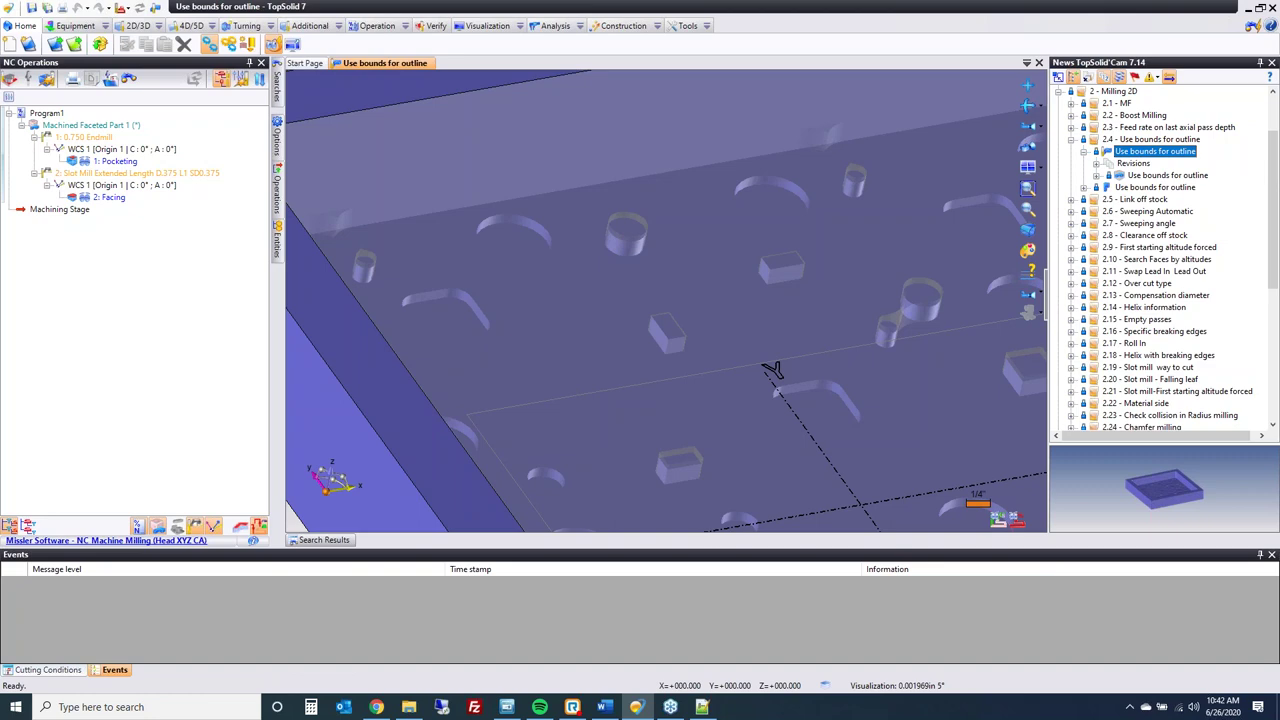
- Delete the existing Facing operation made with the Slot Mill Extended Length D.375 tool
scroll(576, 365, down, 3)
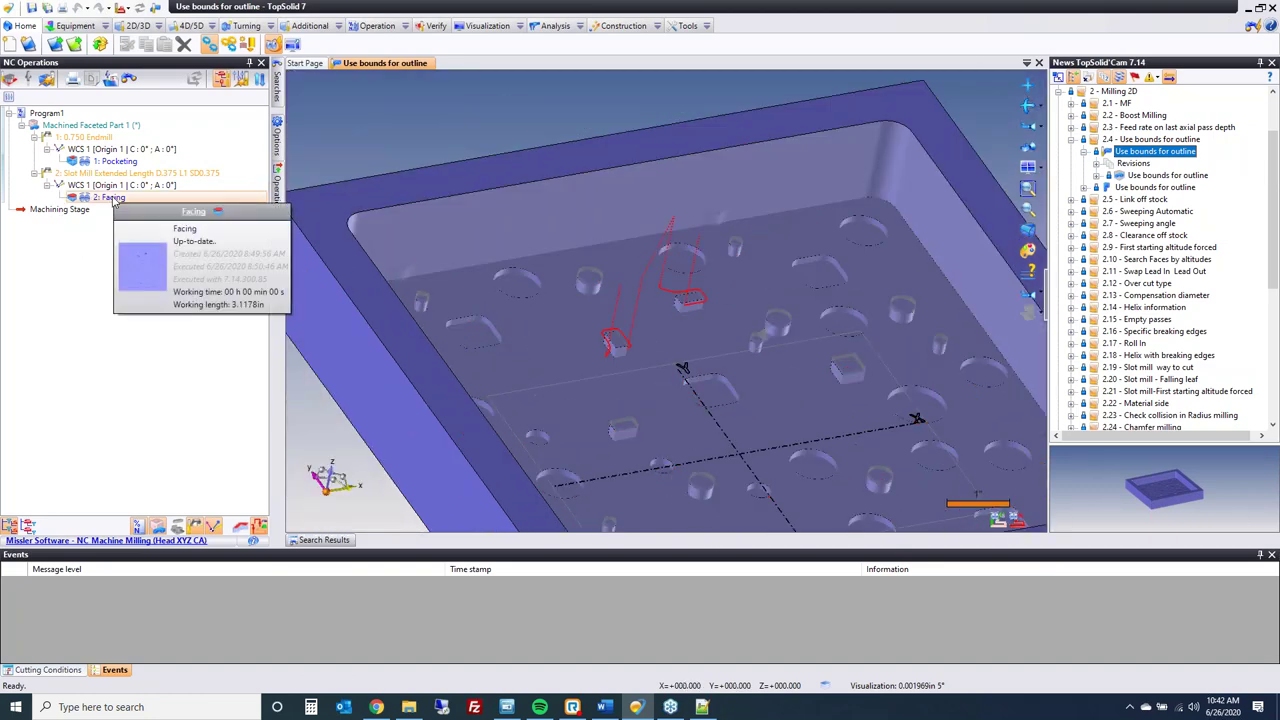
click(114, 200)
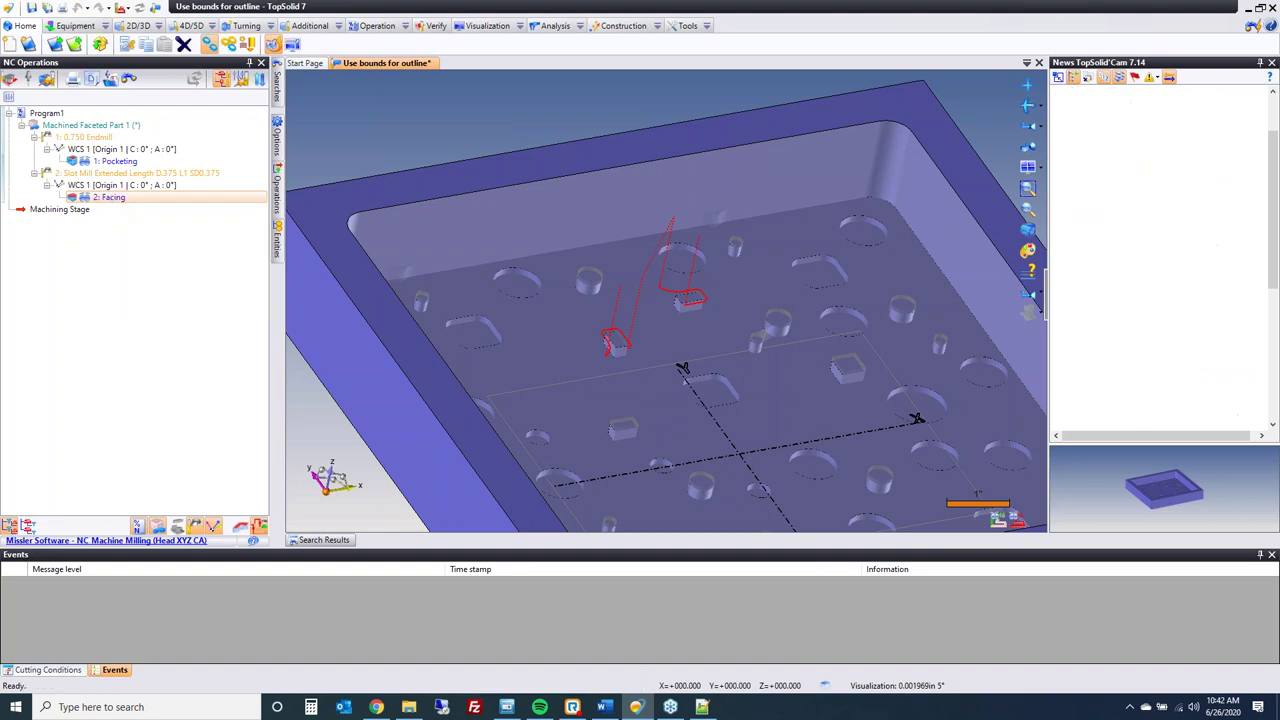
key(Delete)
click(612, 376)
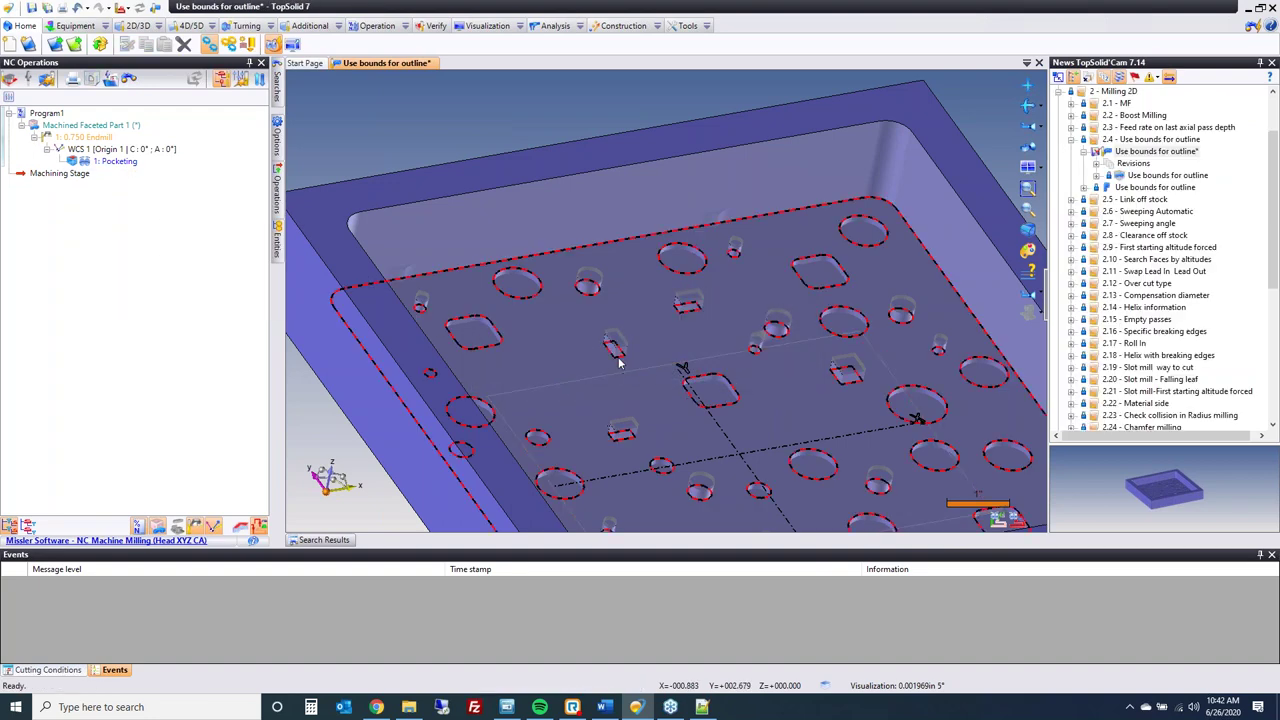
- Start an End Milling operation with the 0.750 Endmill on the top face of a small rectangular boss on the pocket floor
scroll(610, 340, up, 5)
right_click(616, 322)
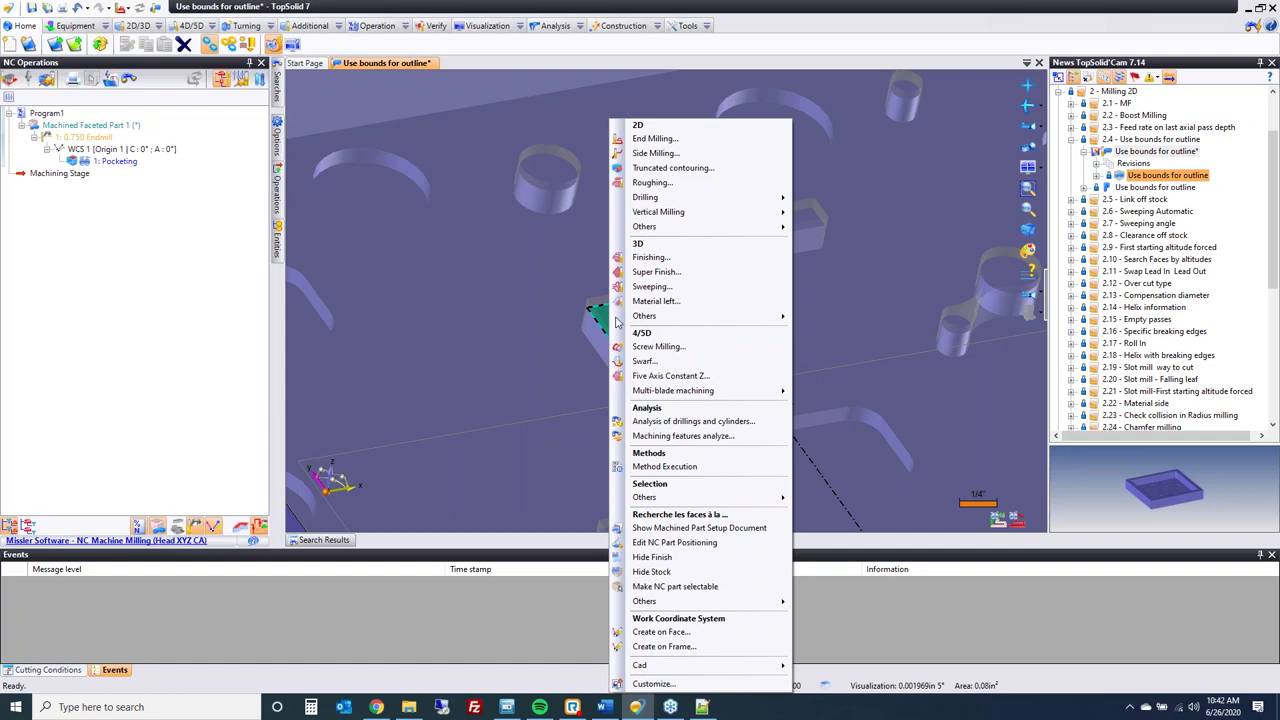
click(687, 141)
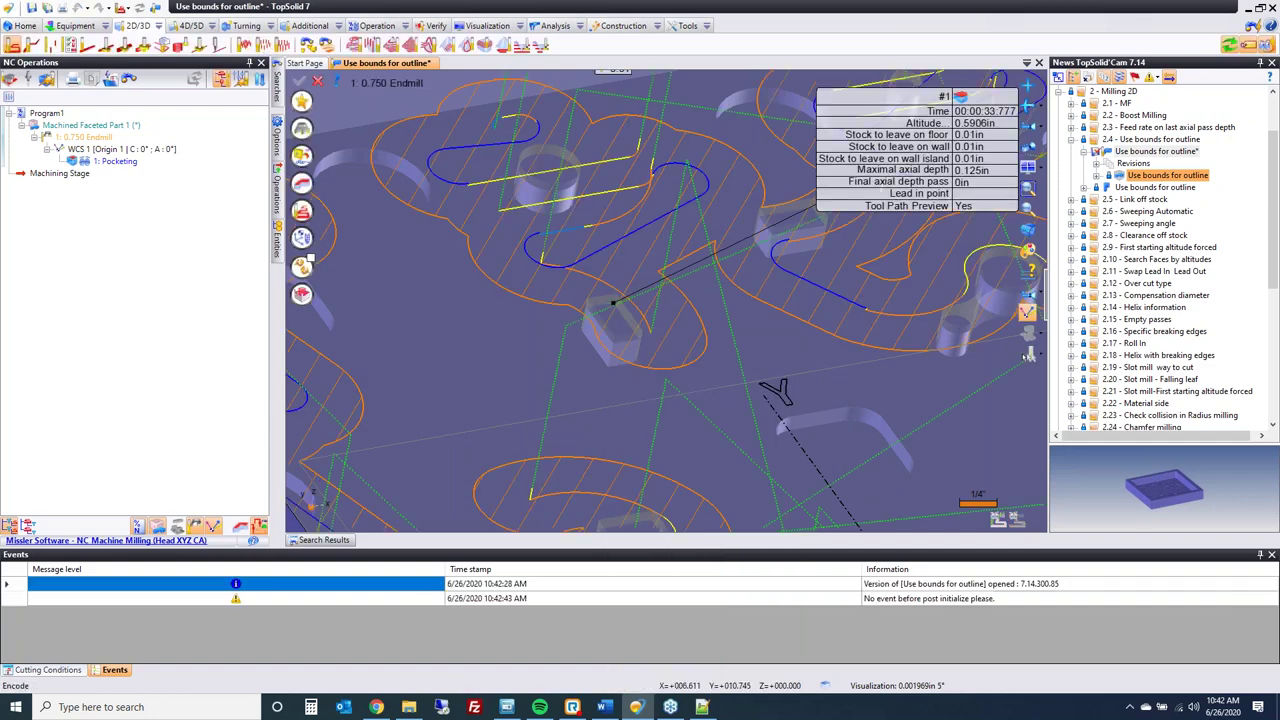
scroll(630, 346, down, 5)
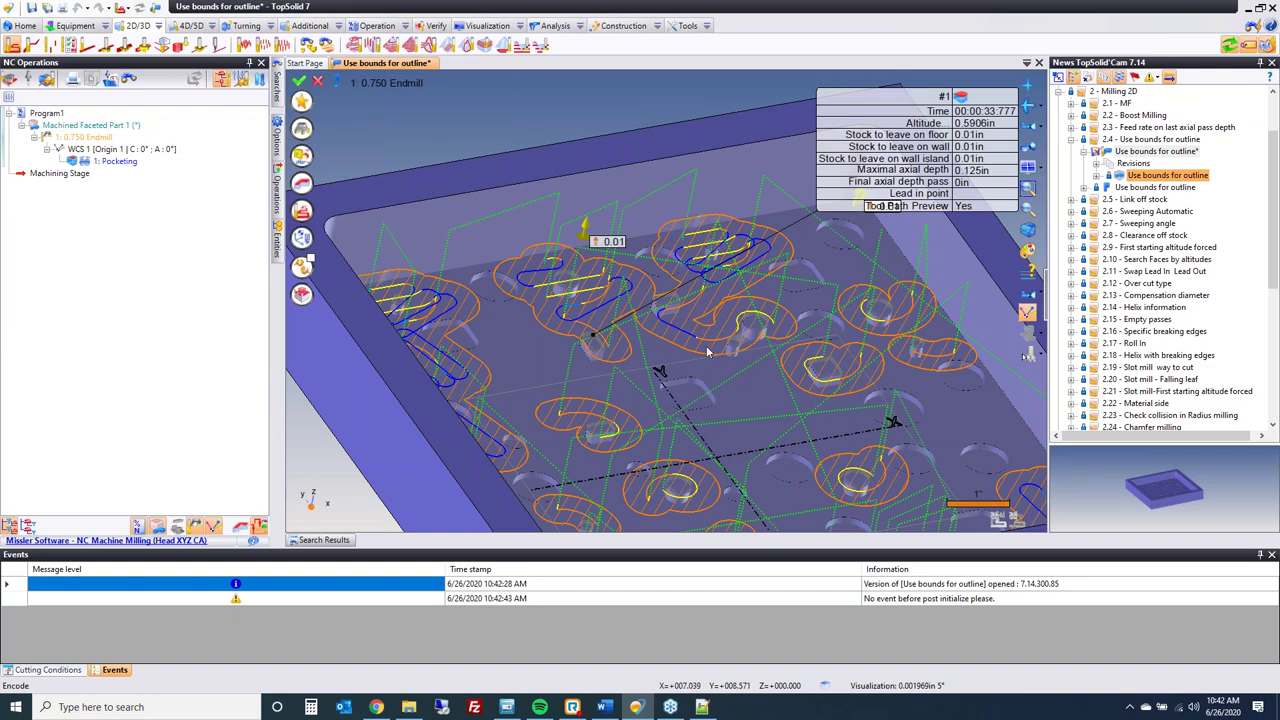
- Limit the end milling to the selected boss through its environment options, add a second rectangular boss's top face, and validate
click(304, 293)
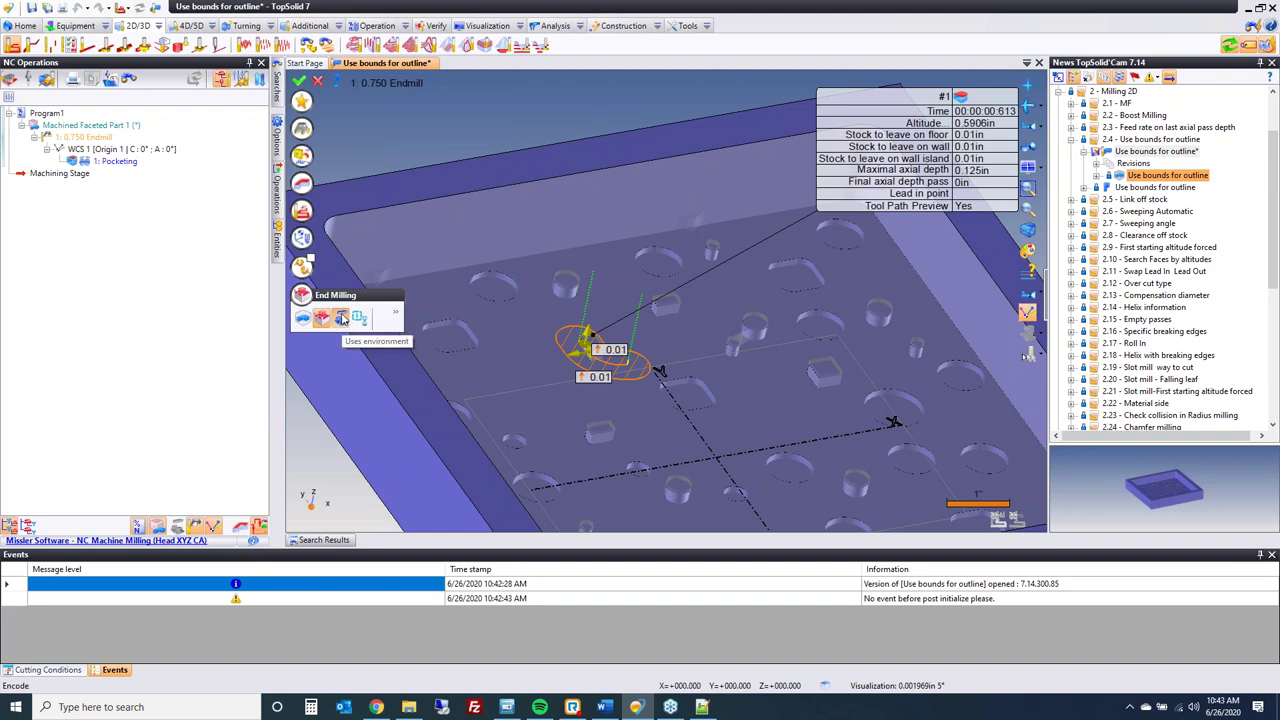
mouse_move(395, 318)
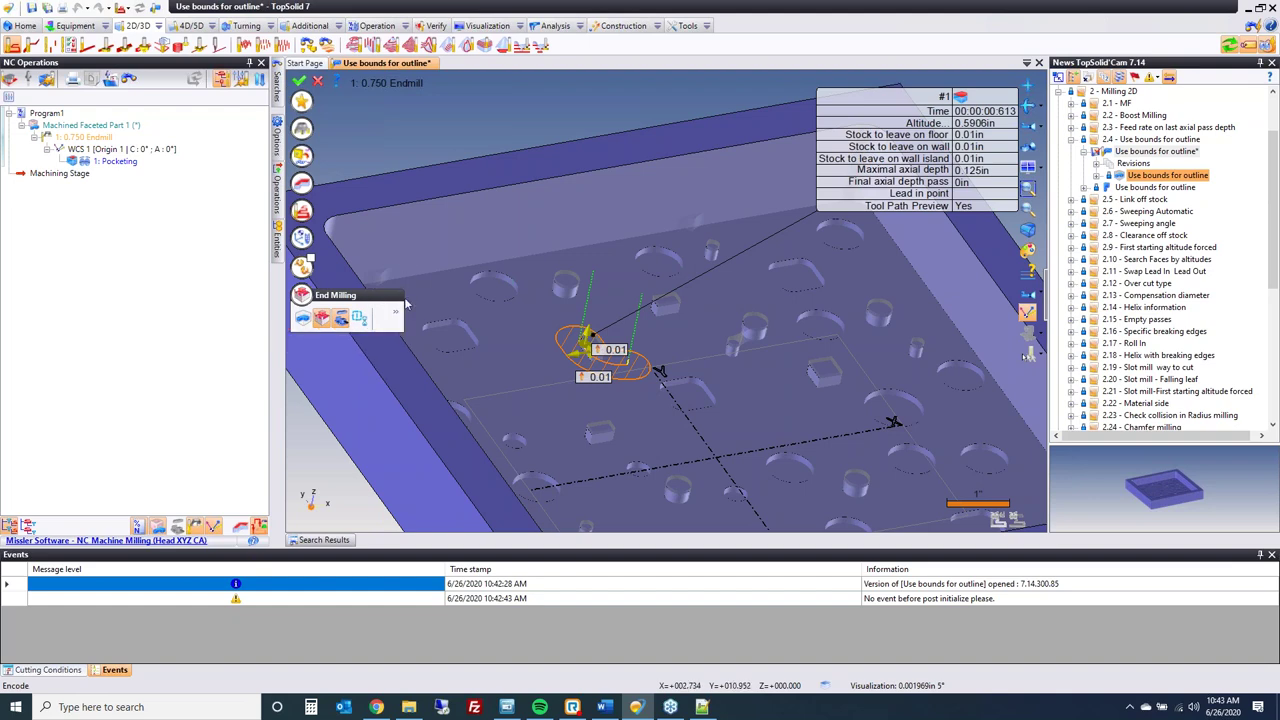
drag(465, 313, 512, 313)
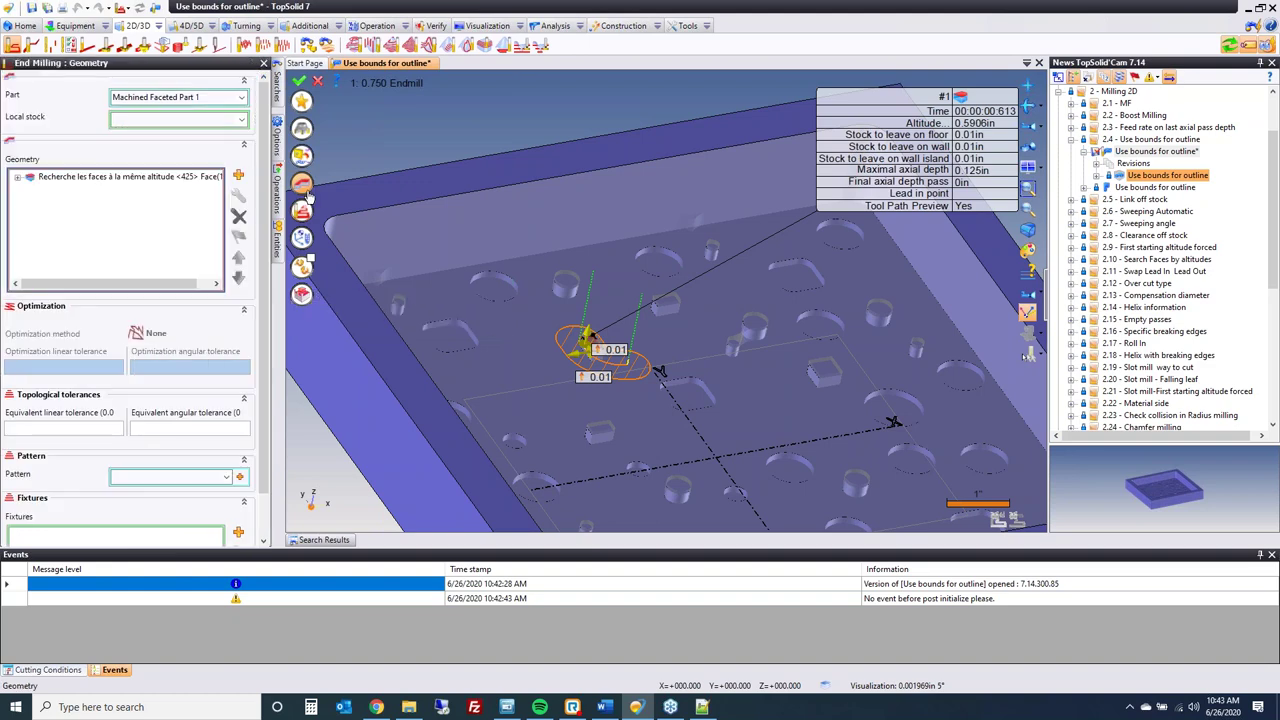
scroll(663, 303, up, 4)
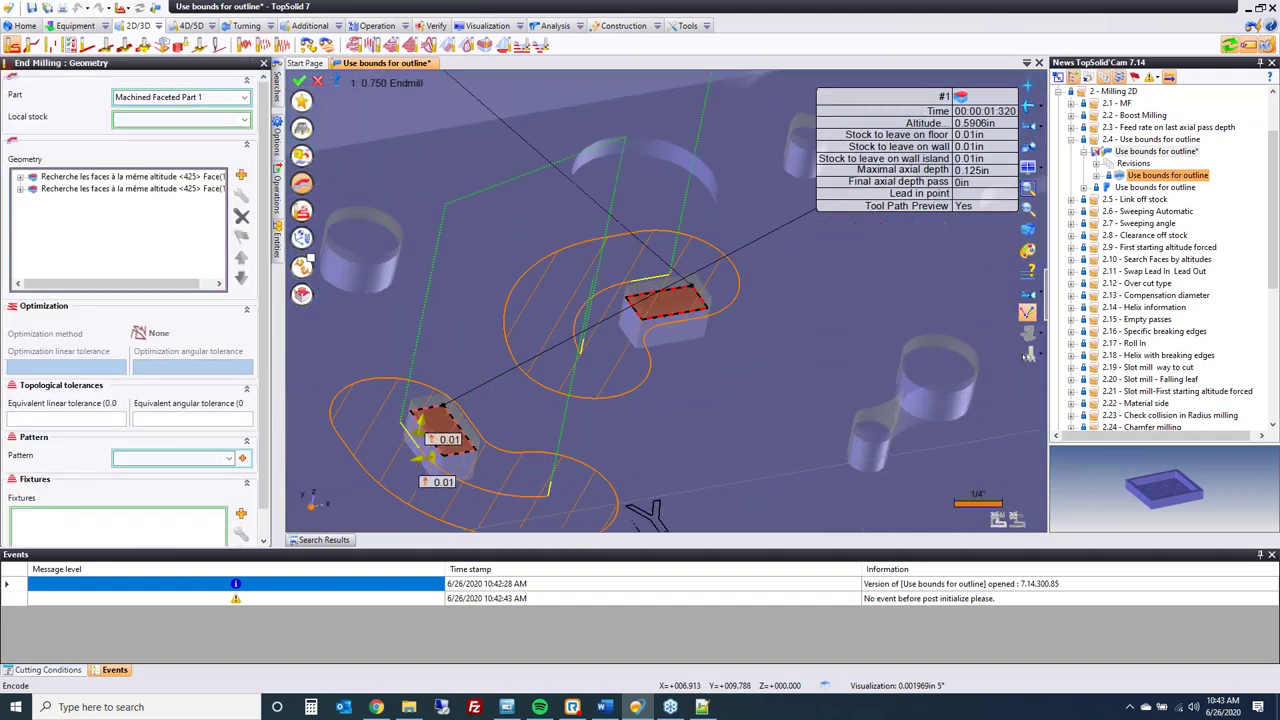
click(299, 82)
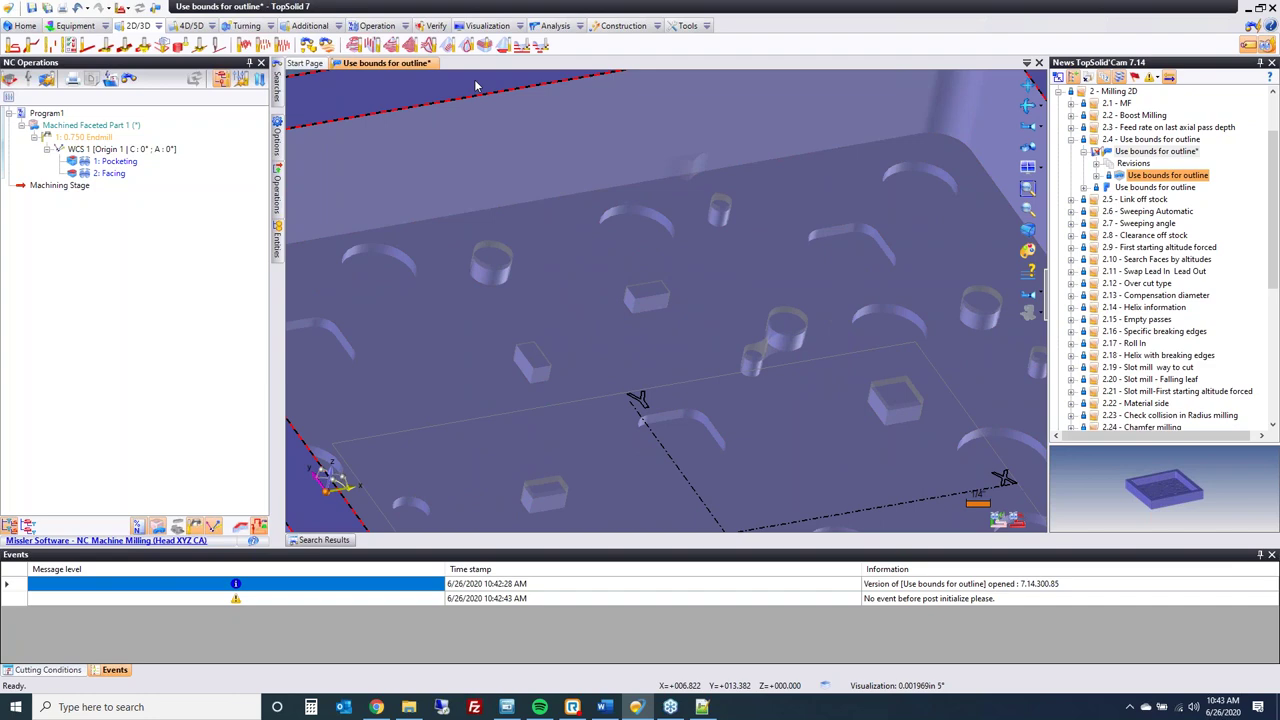
- Close the Use bounds for outline document without saving and select the Link outside stock machining document in the 2.5 - Link off stock folder
click(408, 67)
click(646, 377)
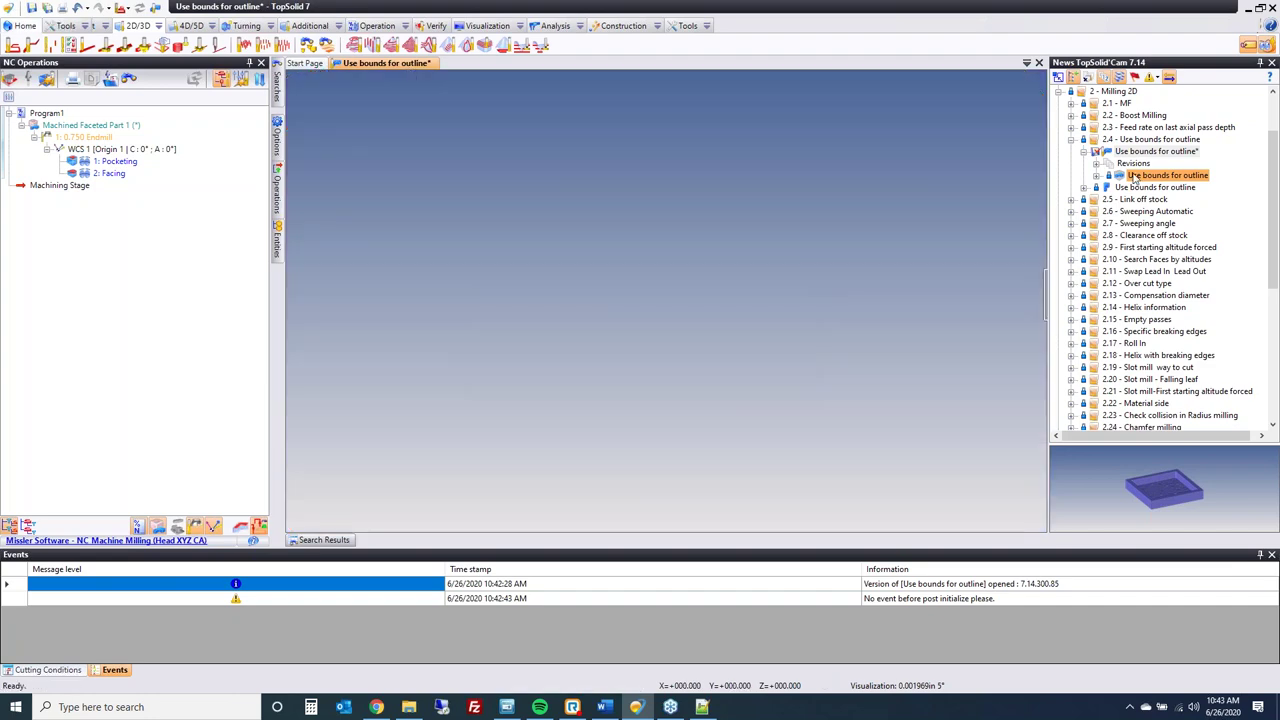
click(1071, 139)
click(1071, 151)
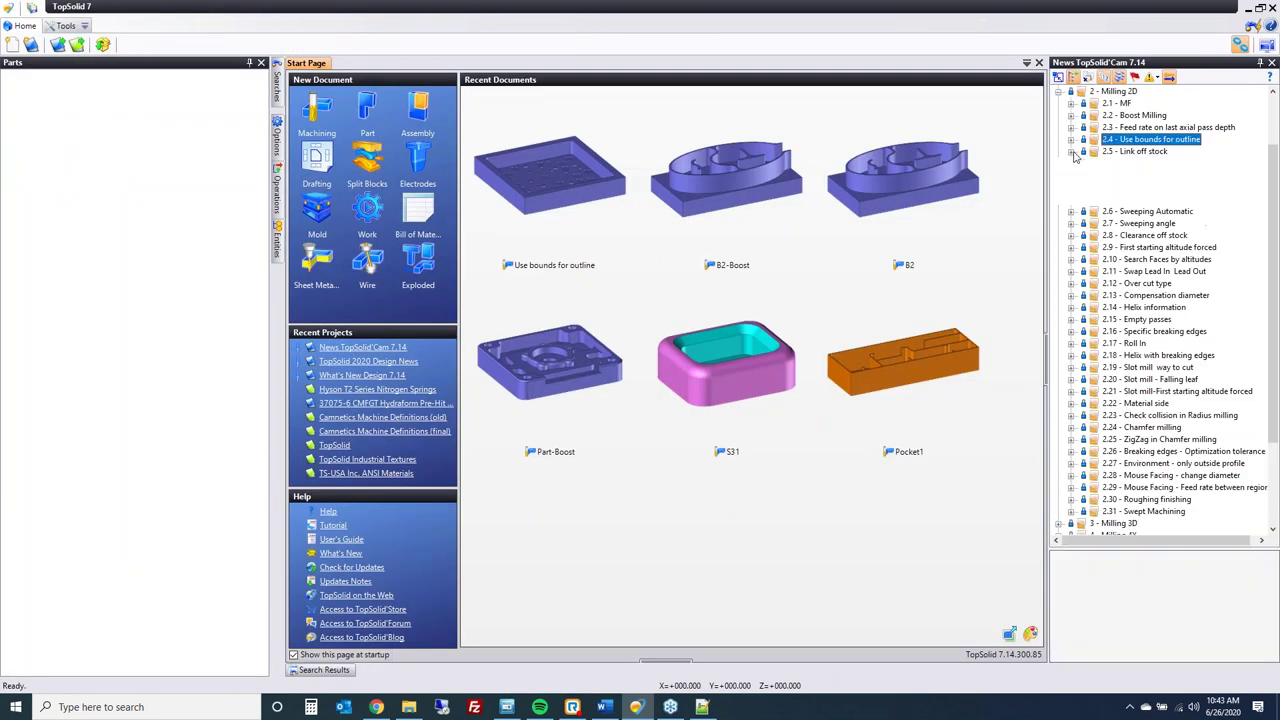
click(1120, 165)
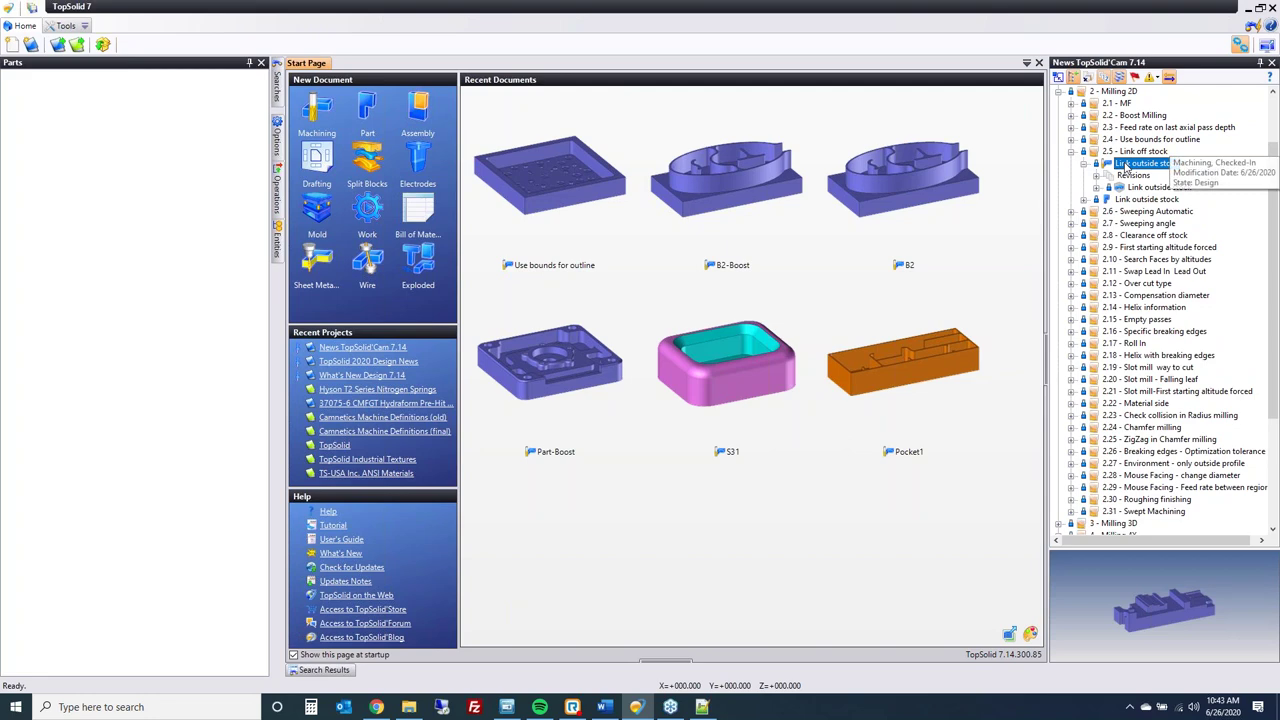
- Open the Link outside stock machining document and bring up the High Speed Machining settings of its Facing operation
double_click(1140, 163)
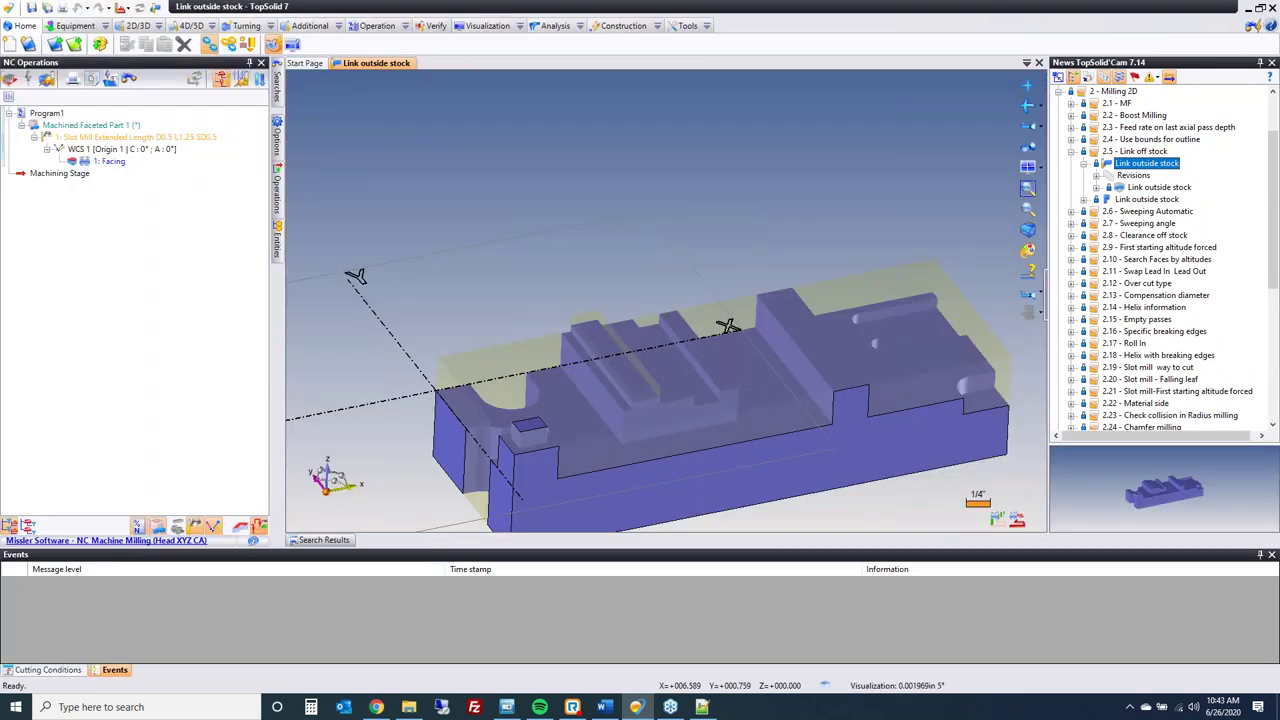
click(122, 162)
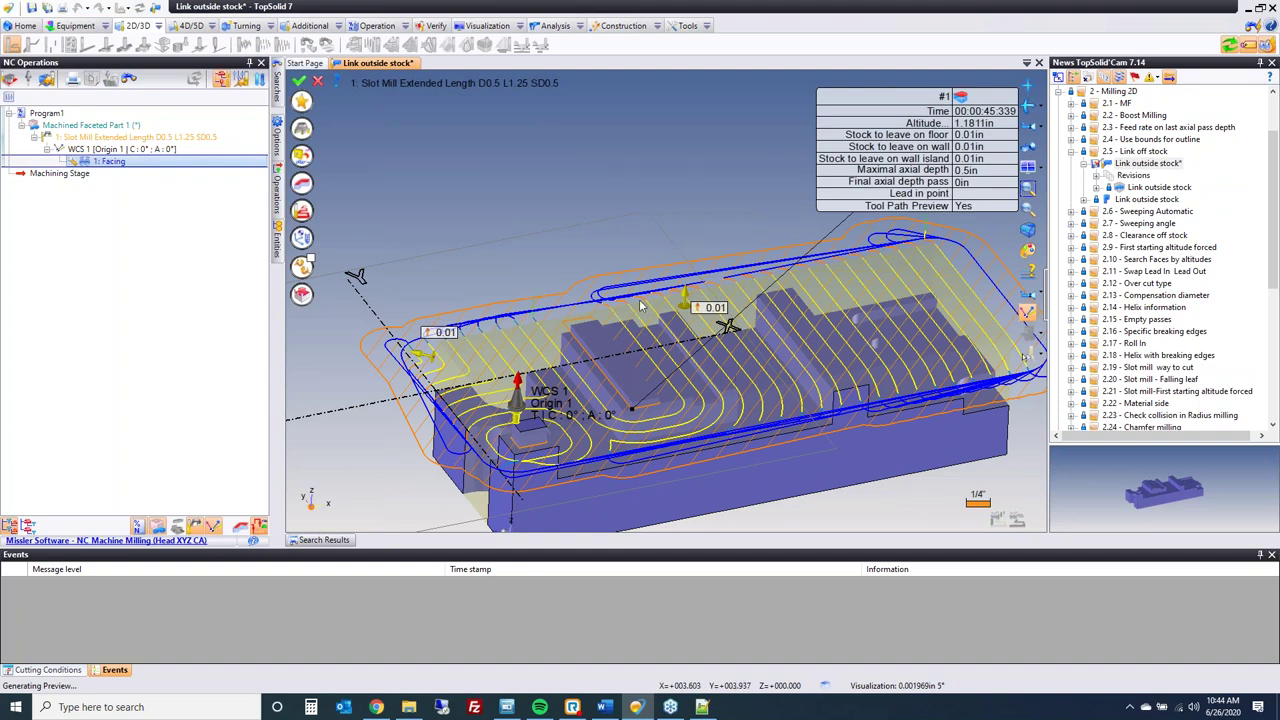
click(302, 210)
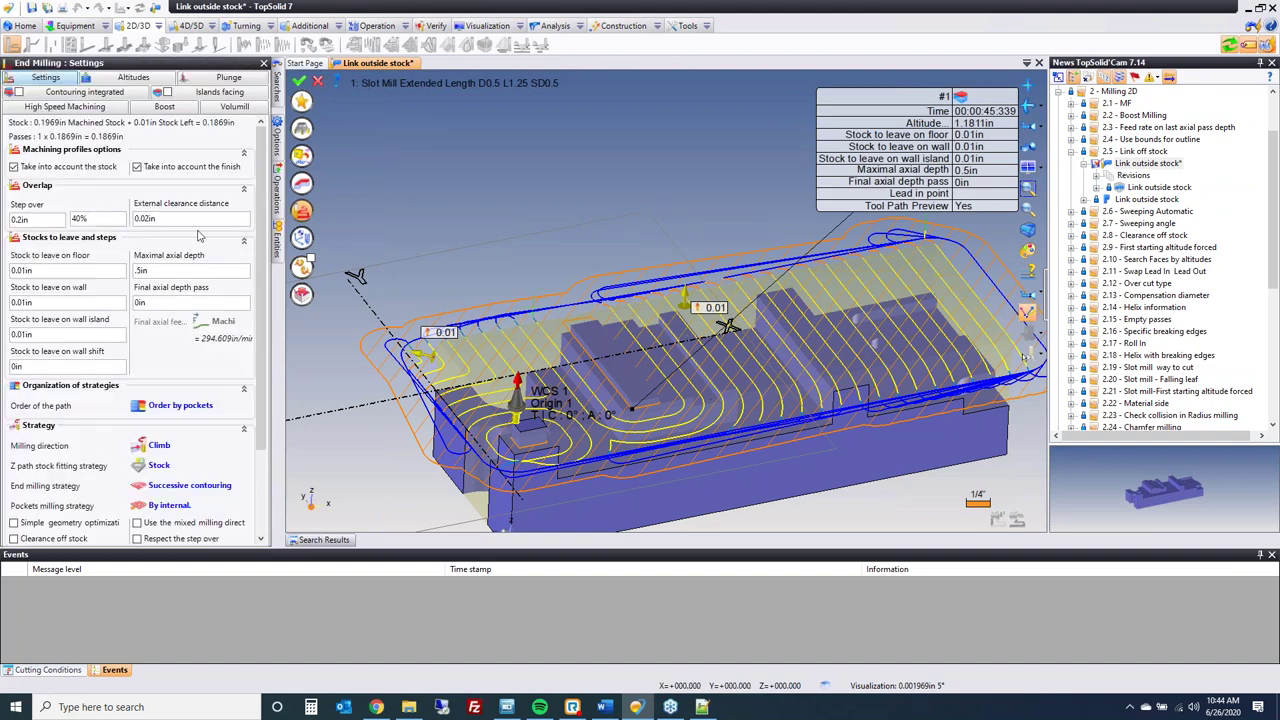
click(87, 108)
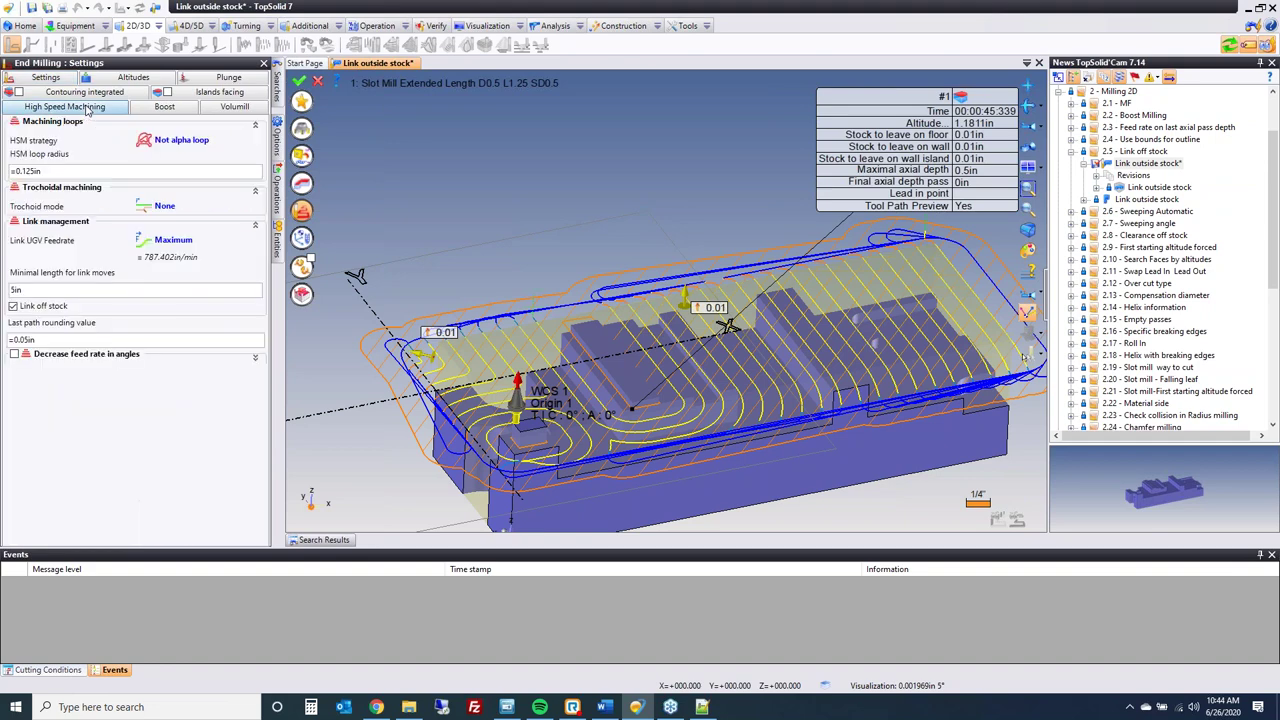
- Compare the facing tool path with Link off stock disabled and enabled, leaving the option enabled
click(14, 306)
click(14, 306)
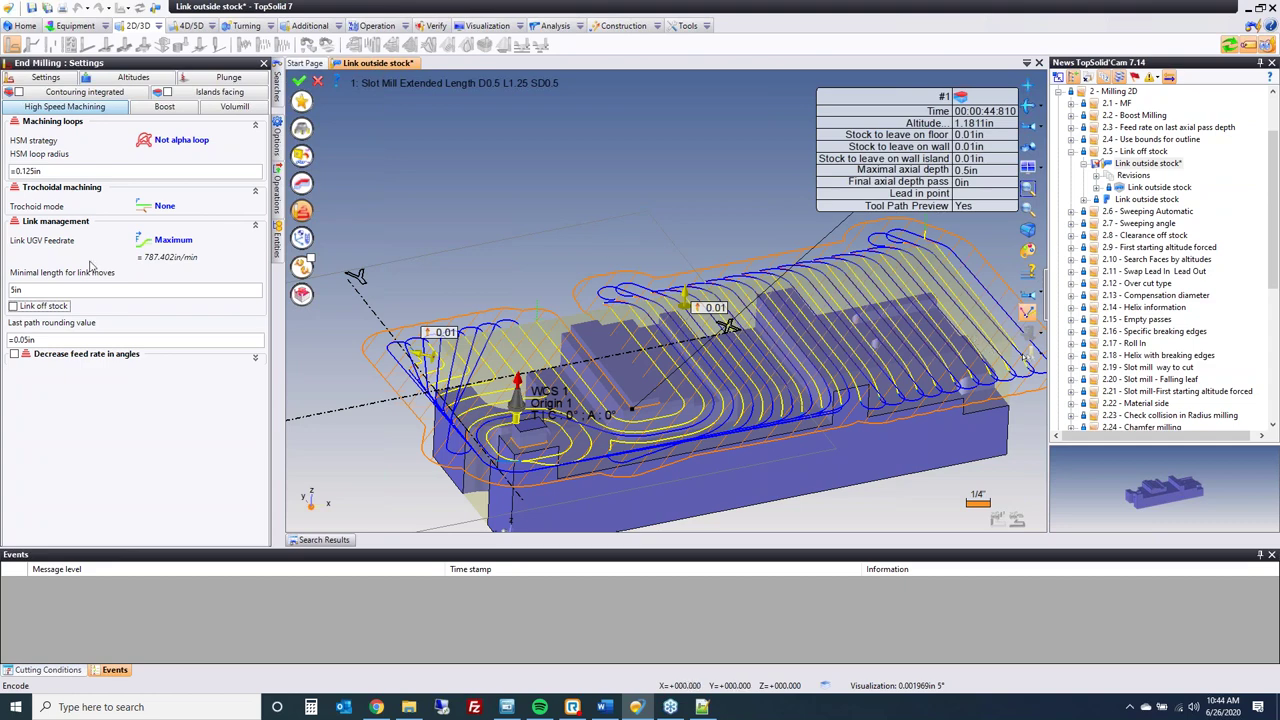
click(33, 308)
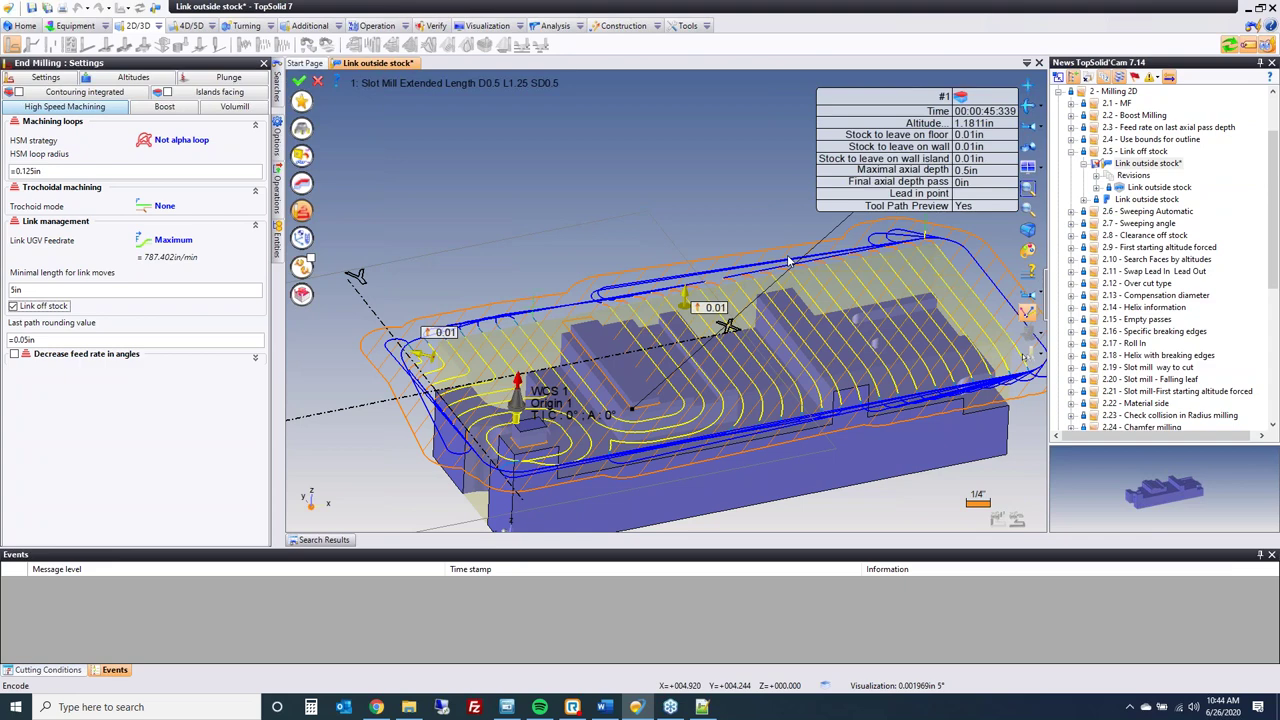
click(36, 306)
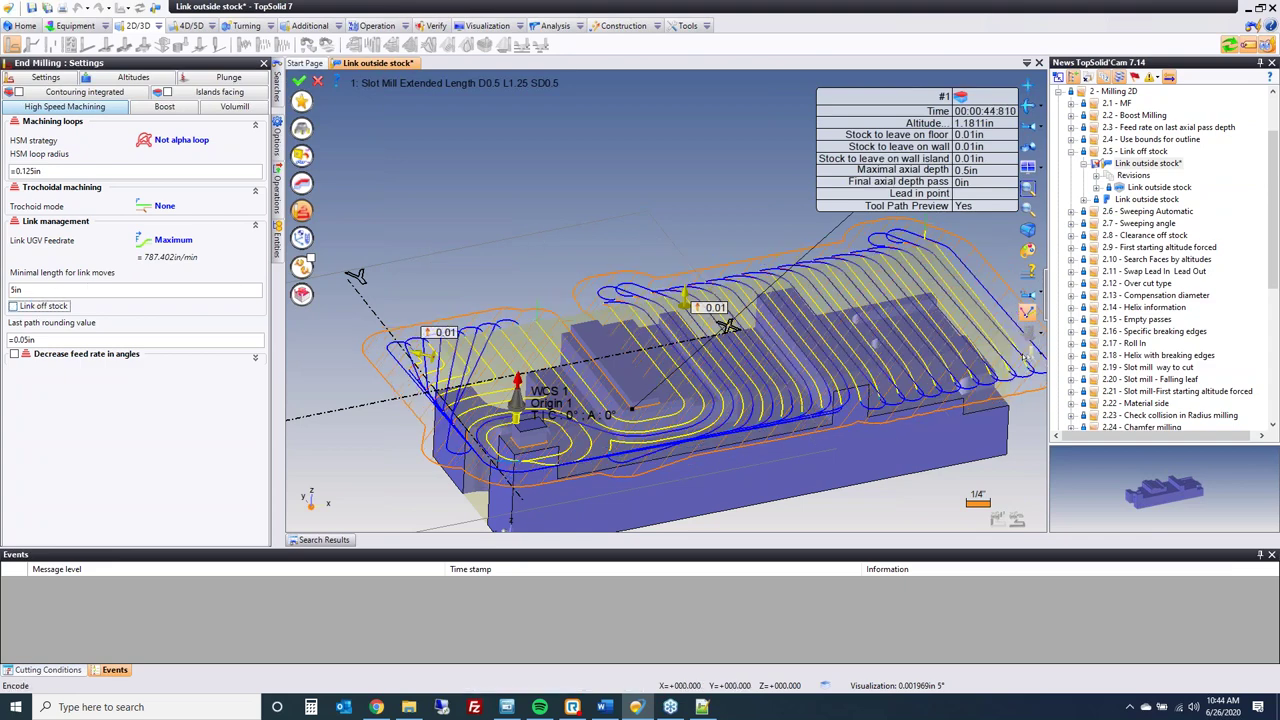
click(36, 306)
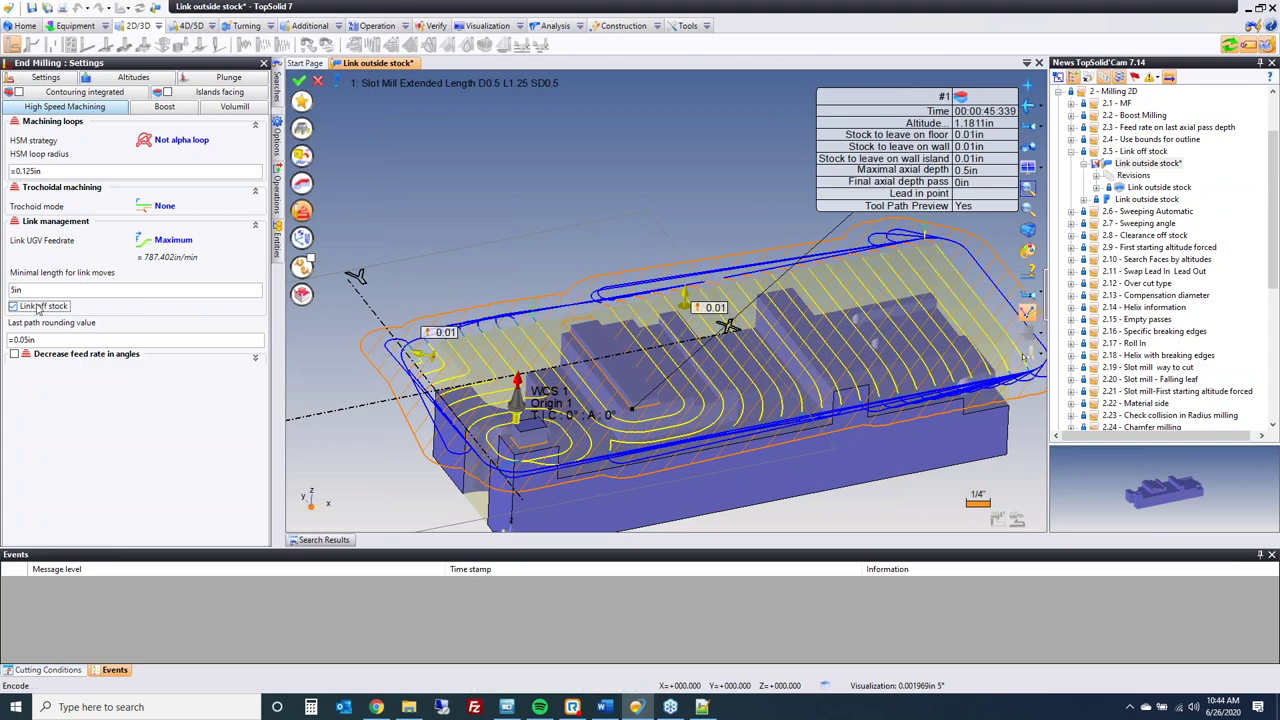
- Try a minimal length for link moves of 1 in on the facing operation and restore it to 5 in
click(68, 290)
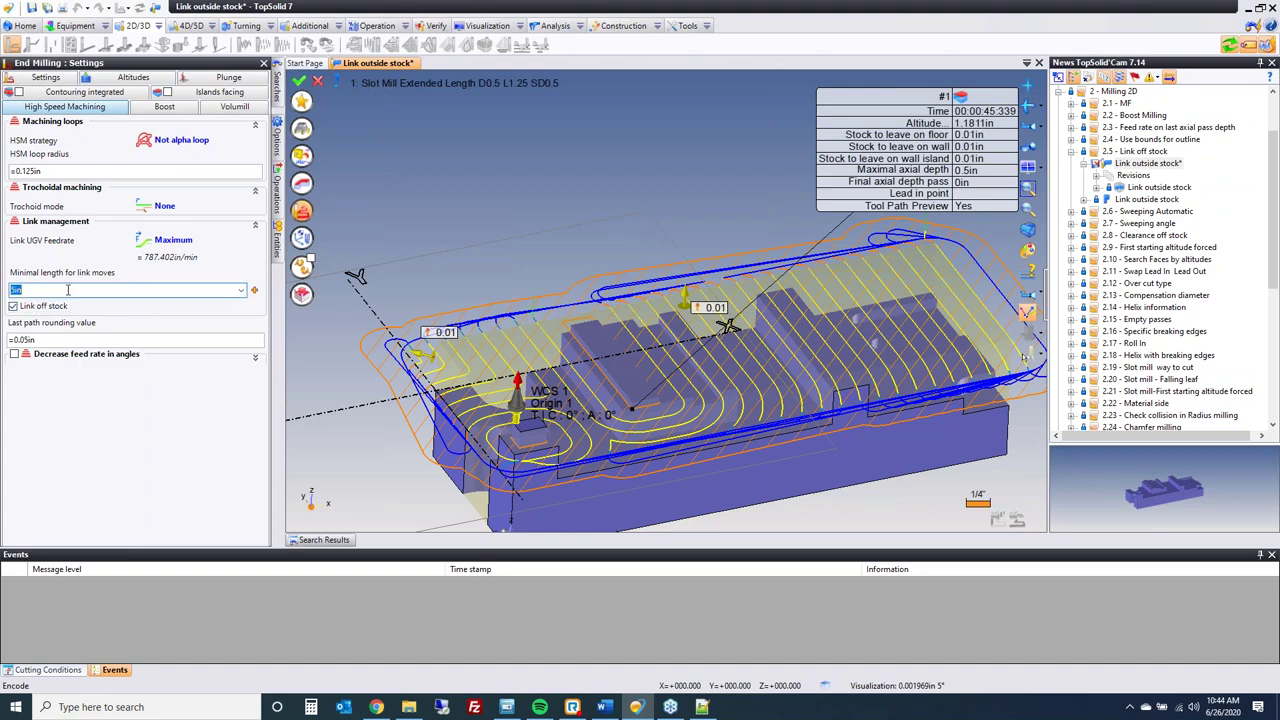
text(1)
key(Return)
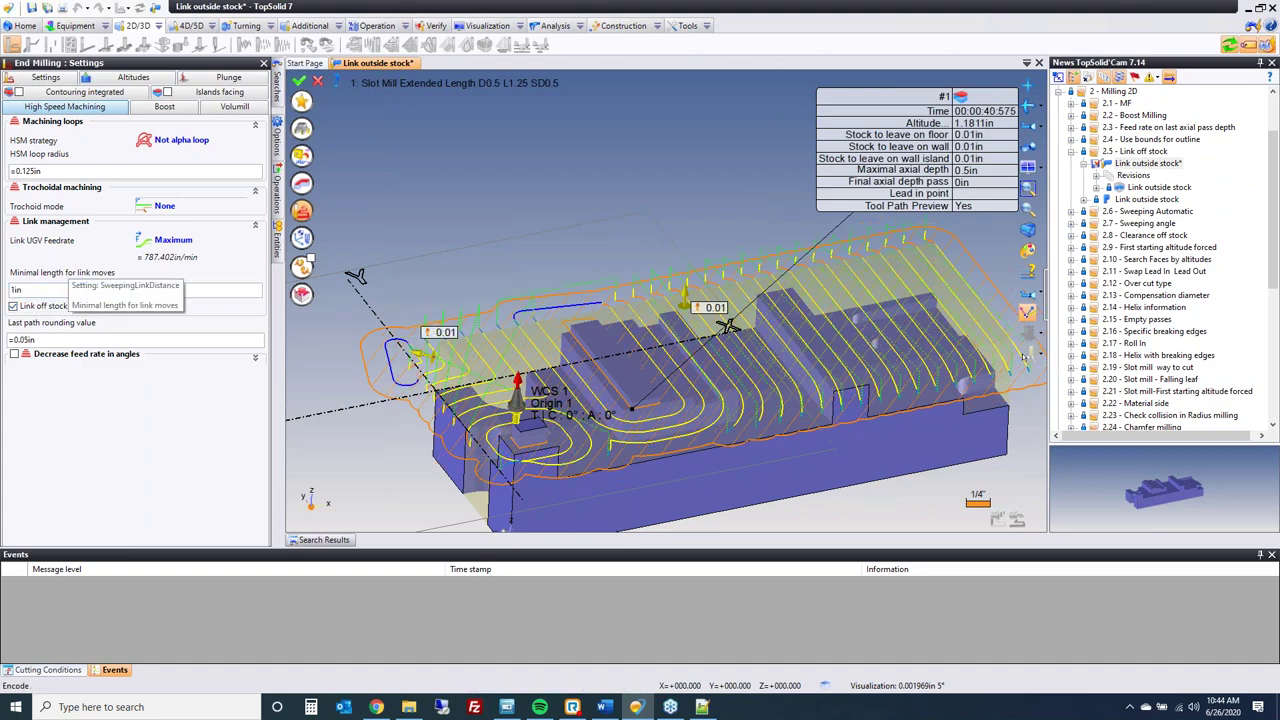
click(48, 290)
text(5)
key(Return)
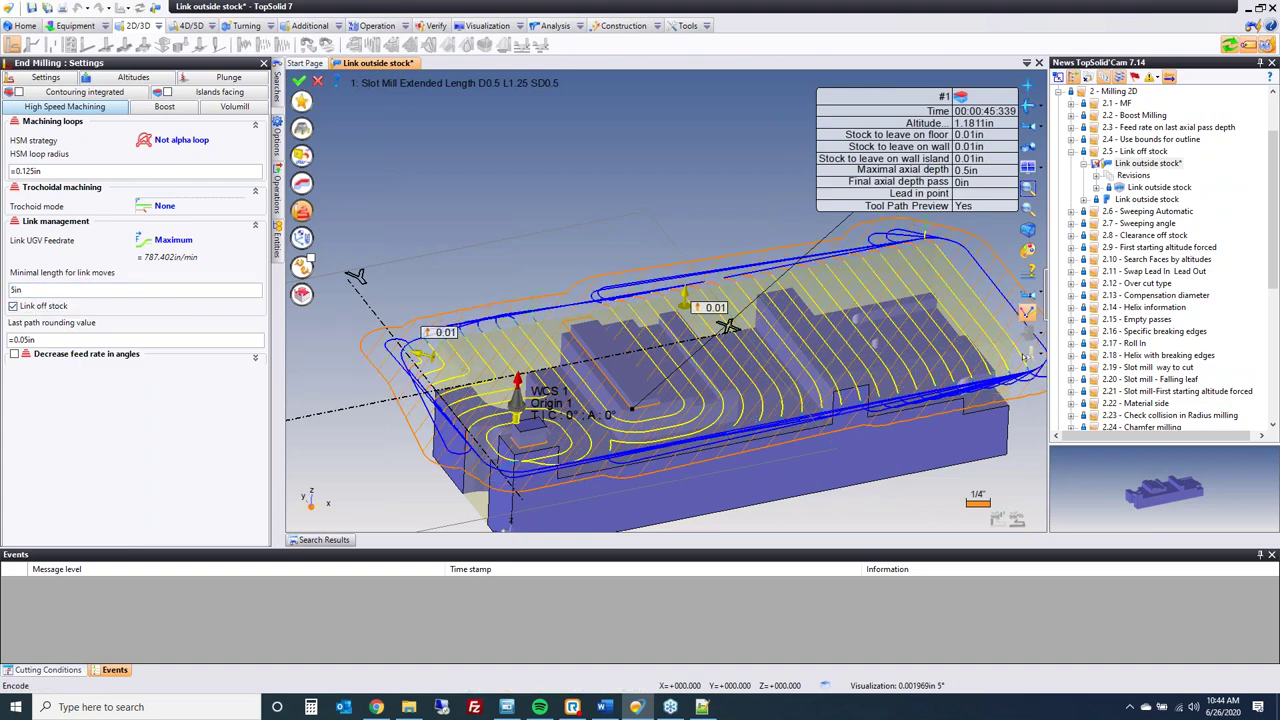